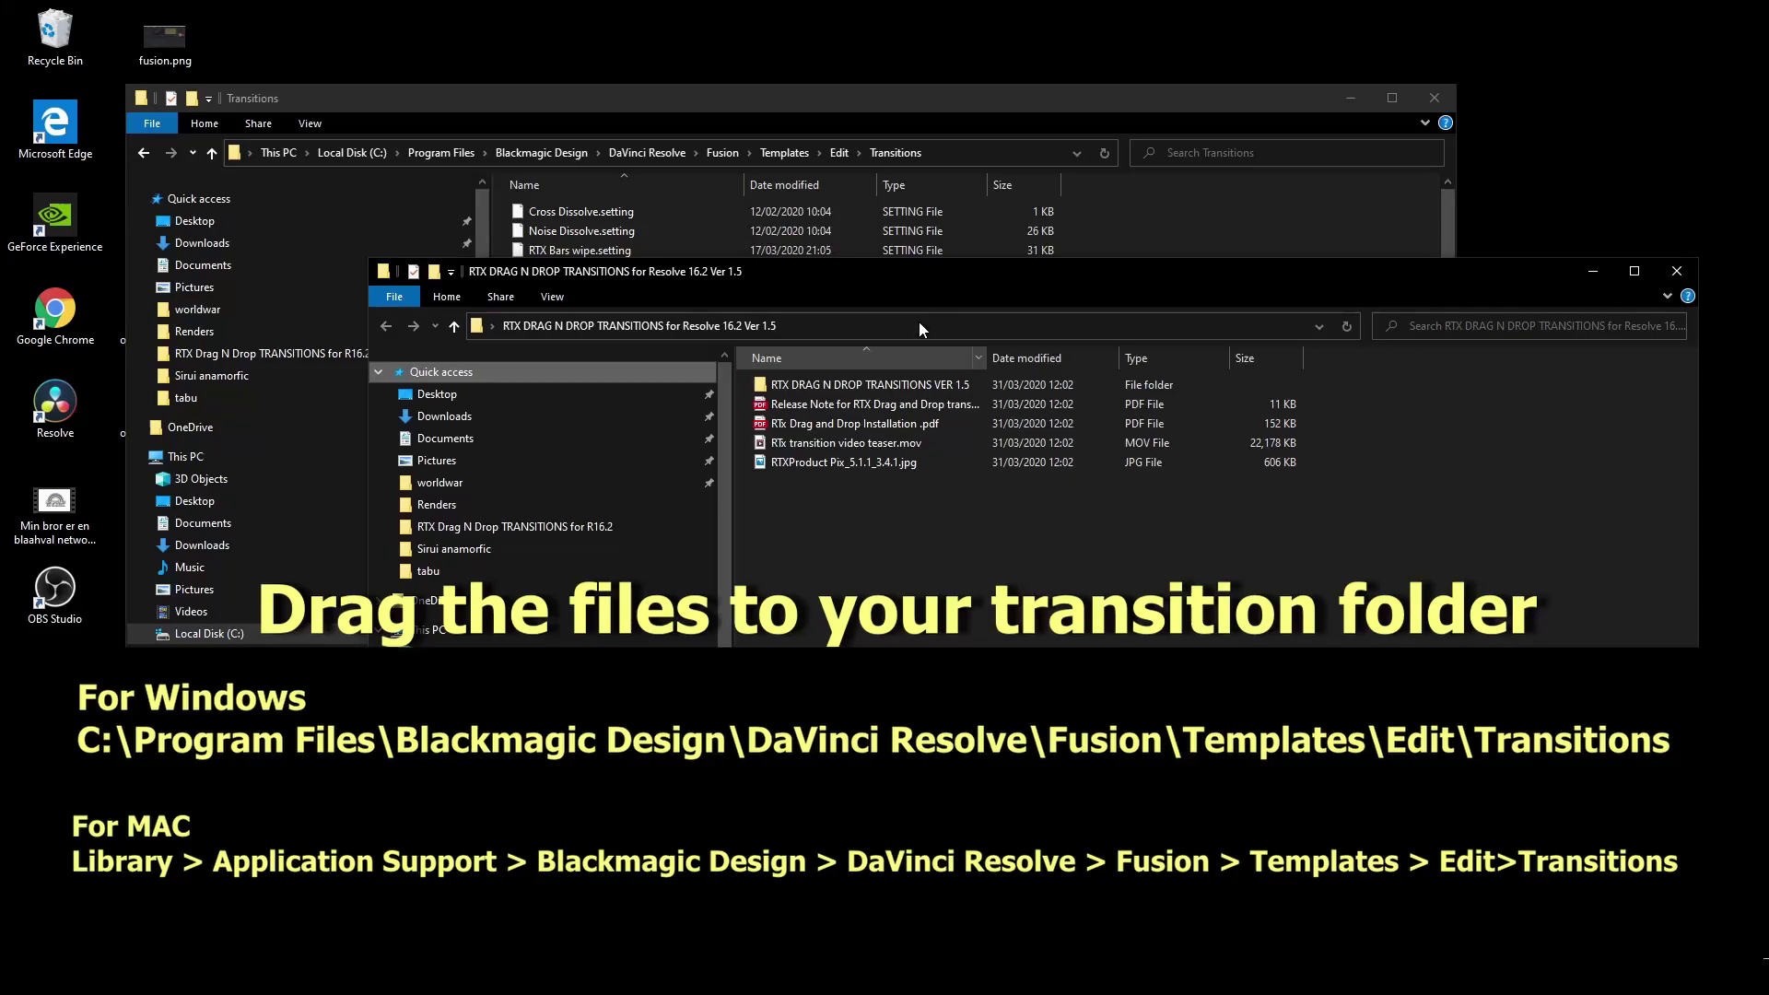
Step: Move all 44 RTX .setting files from the VER 1.5 folder into Transitions, replacing duplicates with admin approval
{"action": "double_click", "coordinate": [881, 387]}
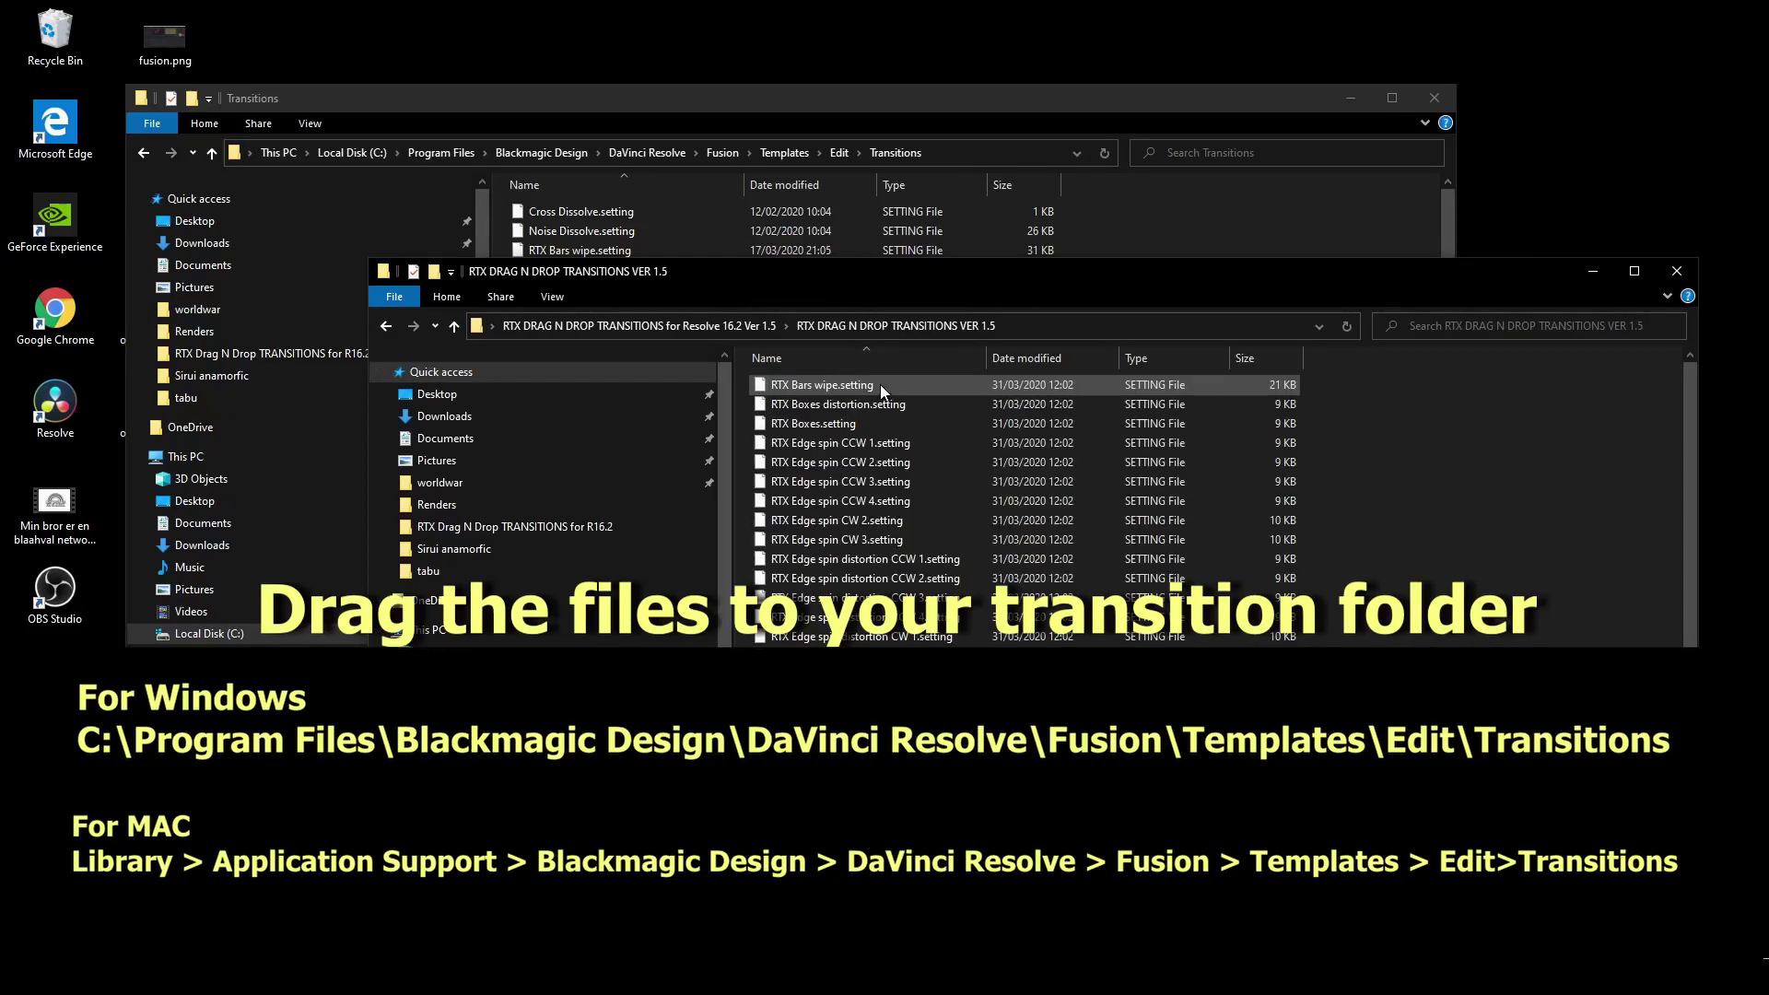
{"action": "left_click", "coordinate": [881, 385]}
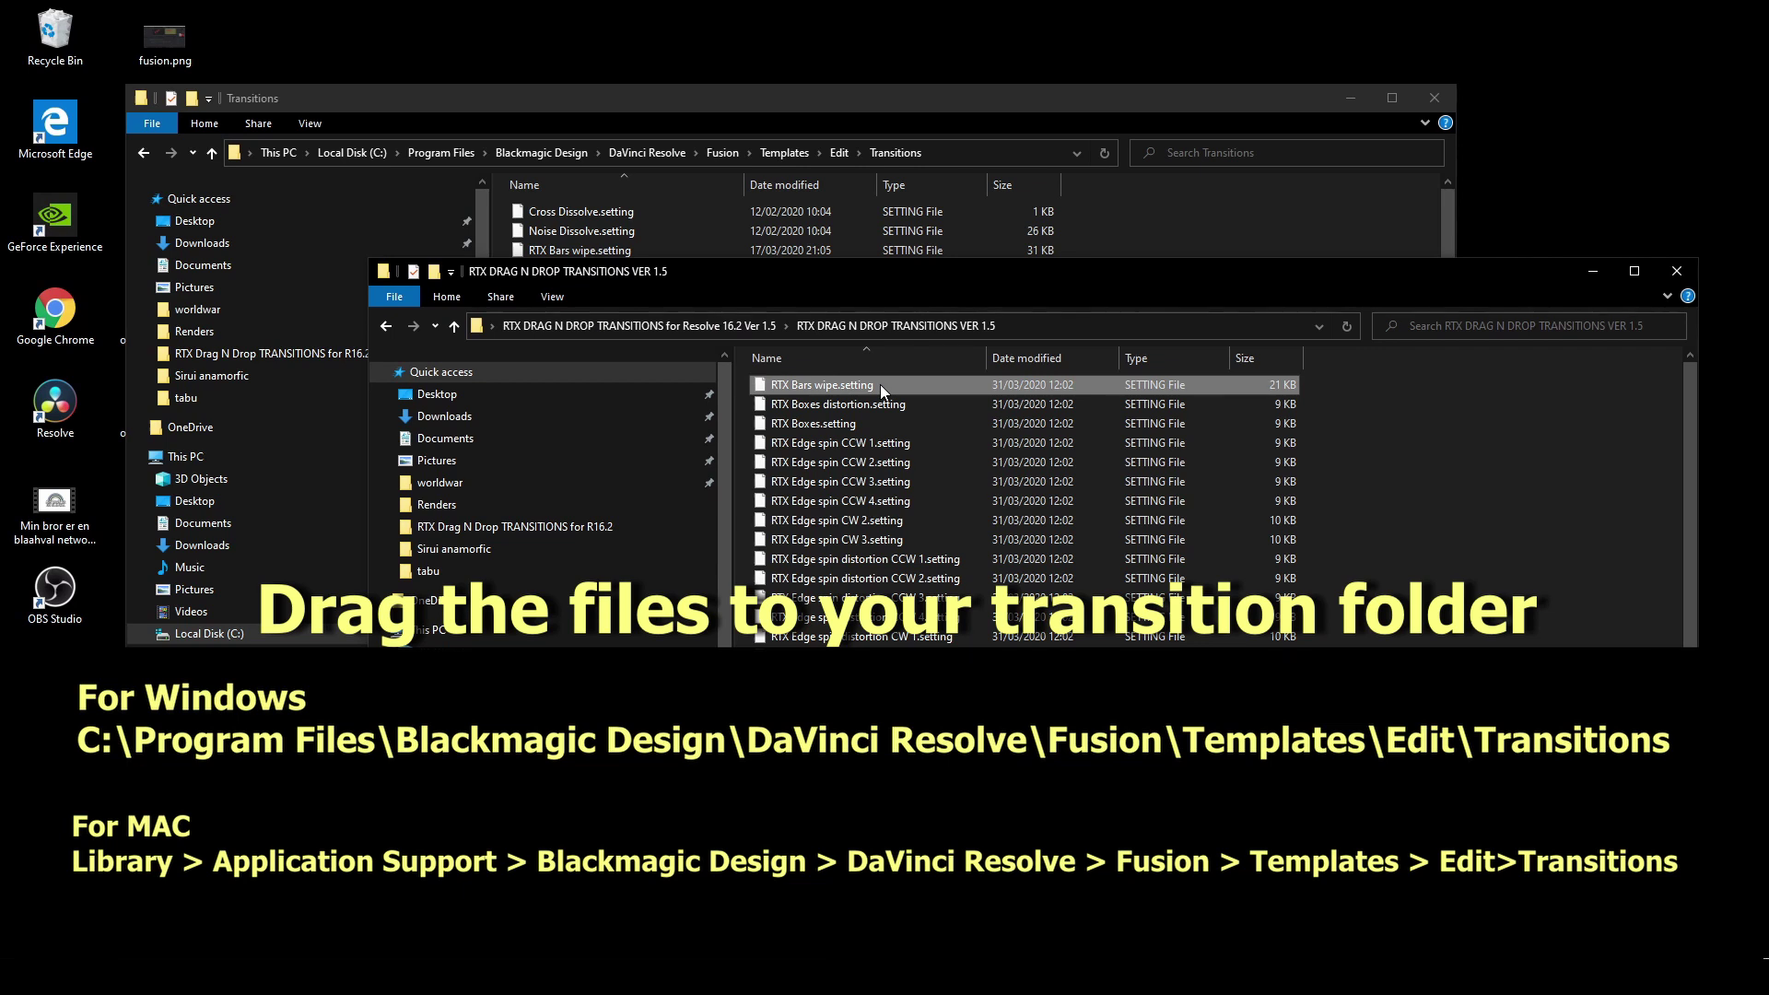
{"action": "key", "text": "ctrl+a"}
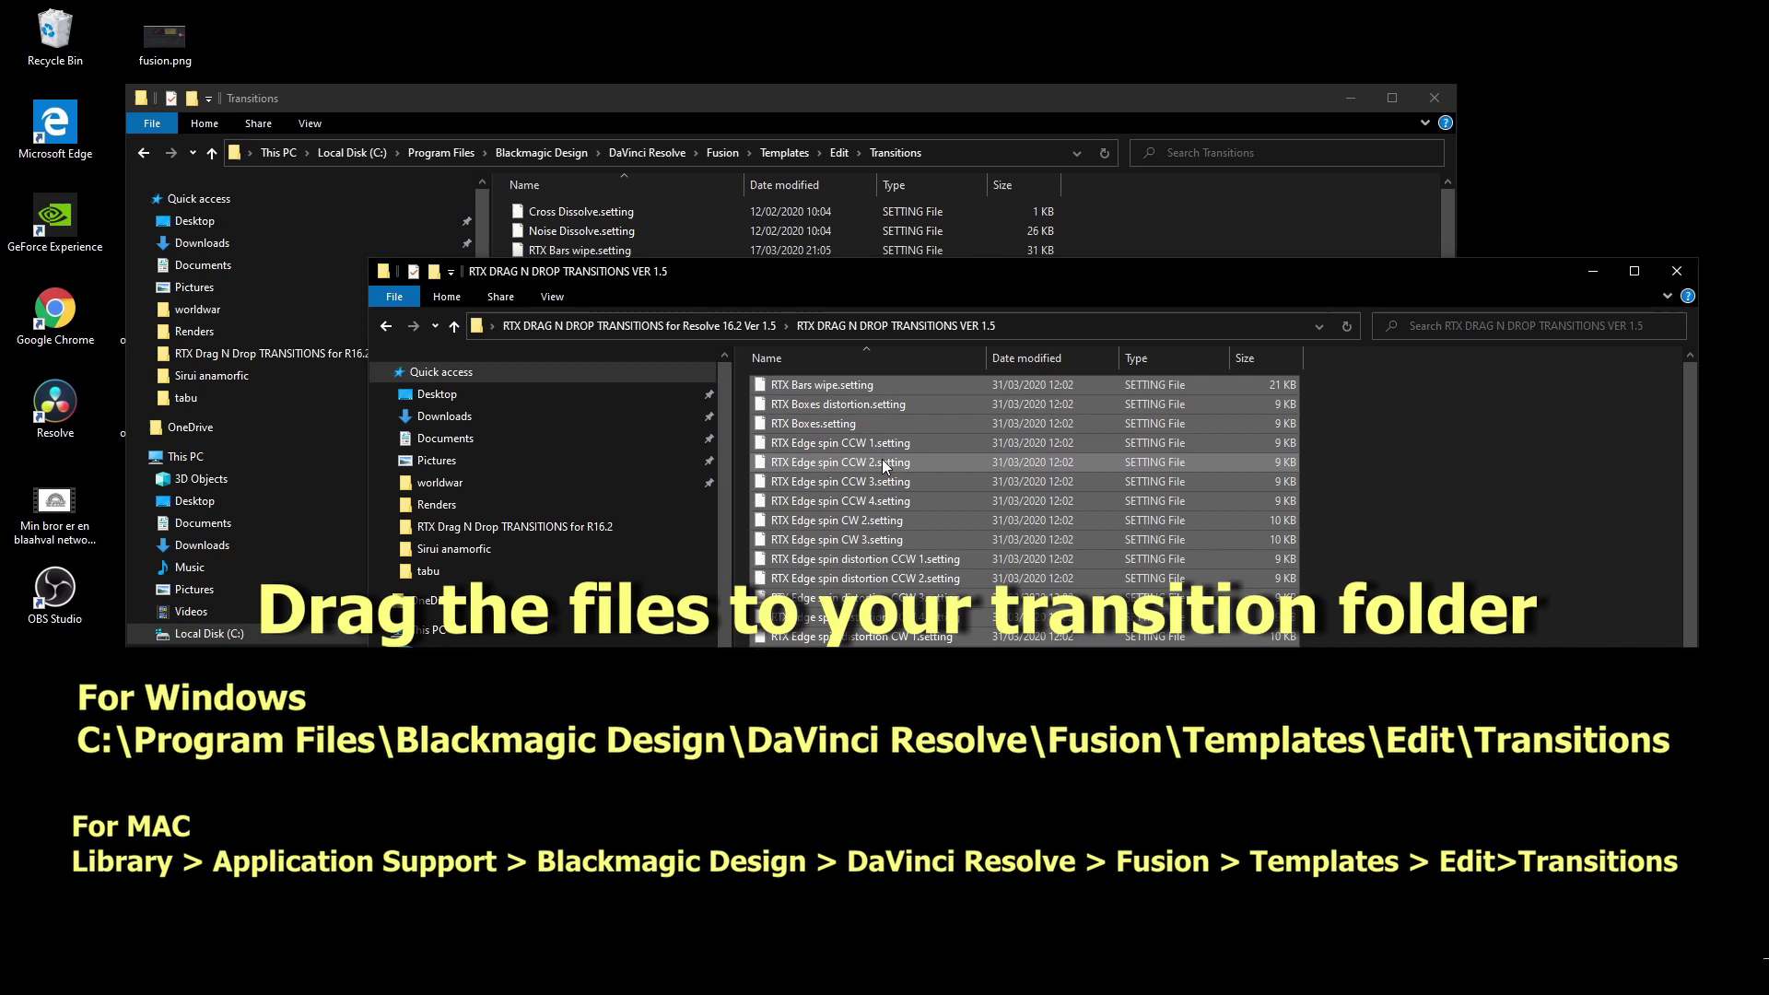
{"action": "left_click_drag", "start_coordinate": [882, 459], "coordinate": [1165, 240]}
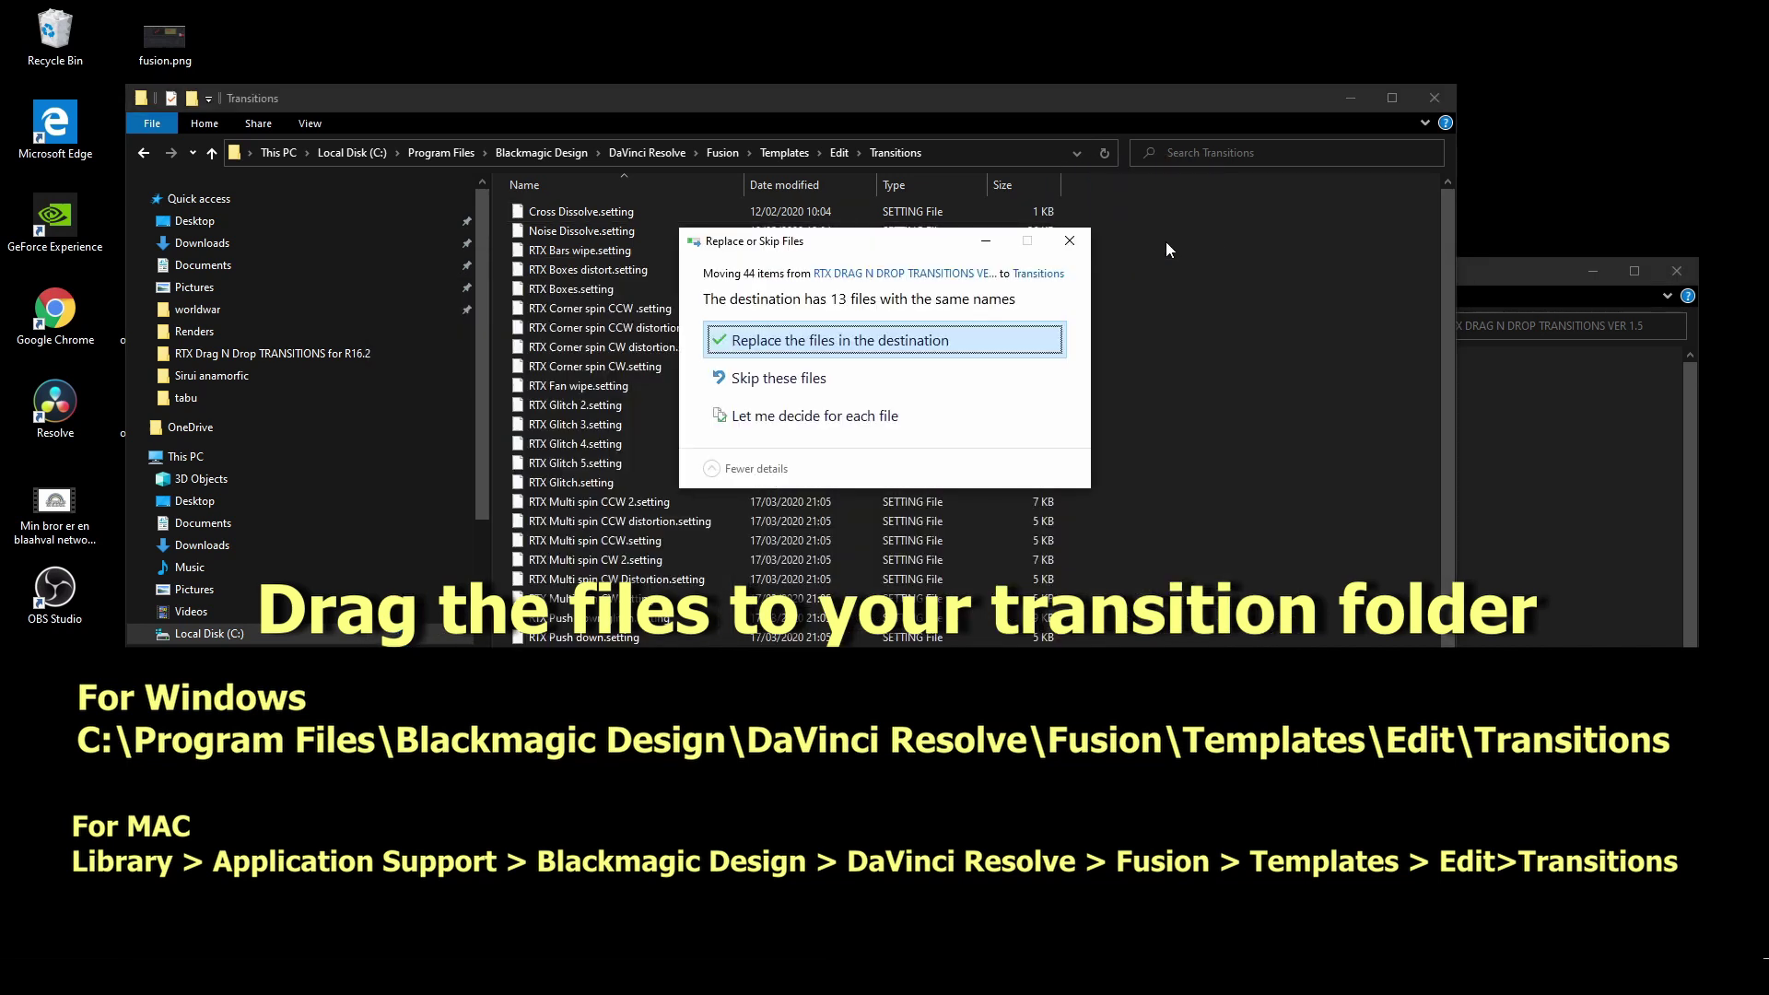
{"action": "left_click", "coordinate": [818, 343]}
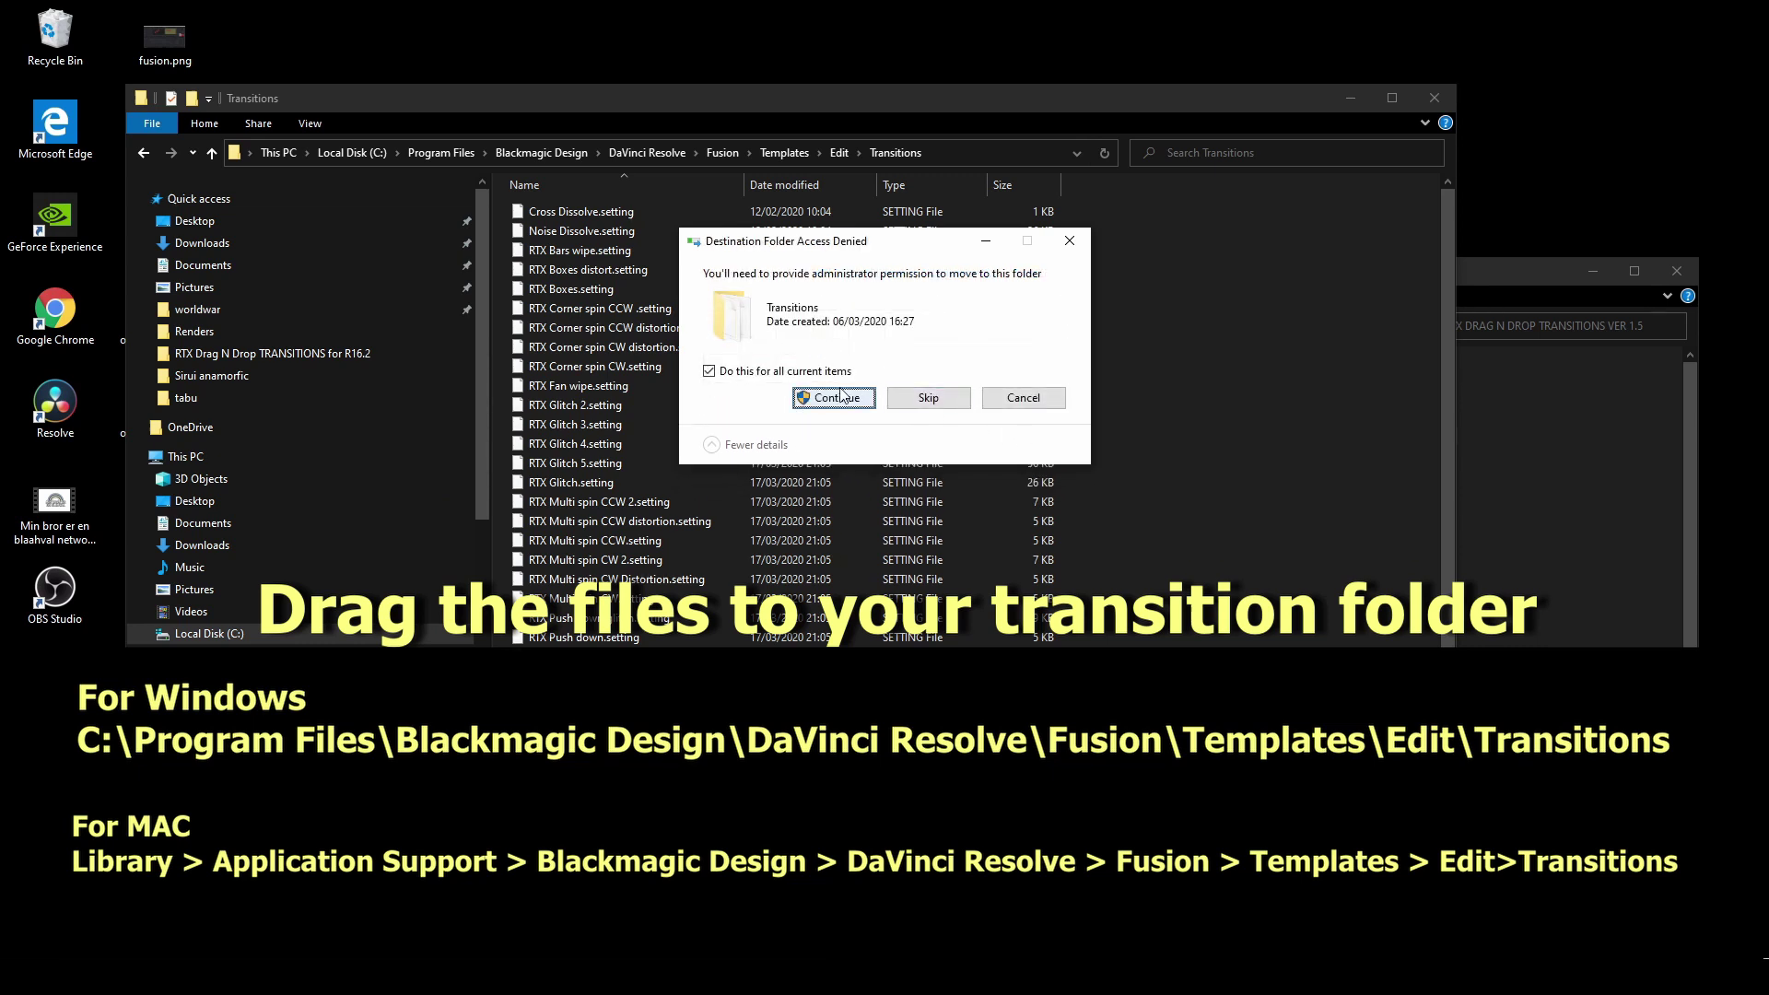
{"action": "left_click", "coordinate": [847, 398]}
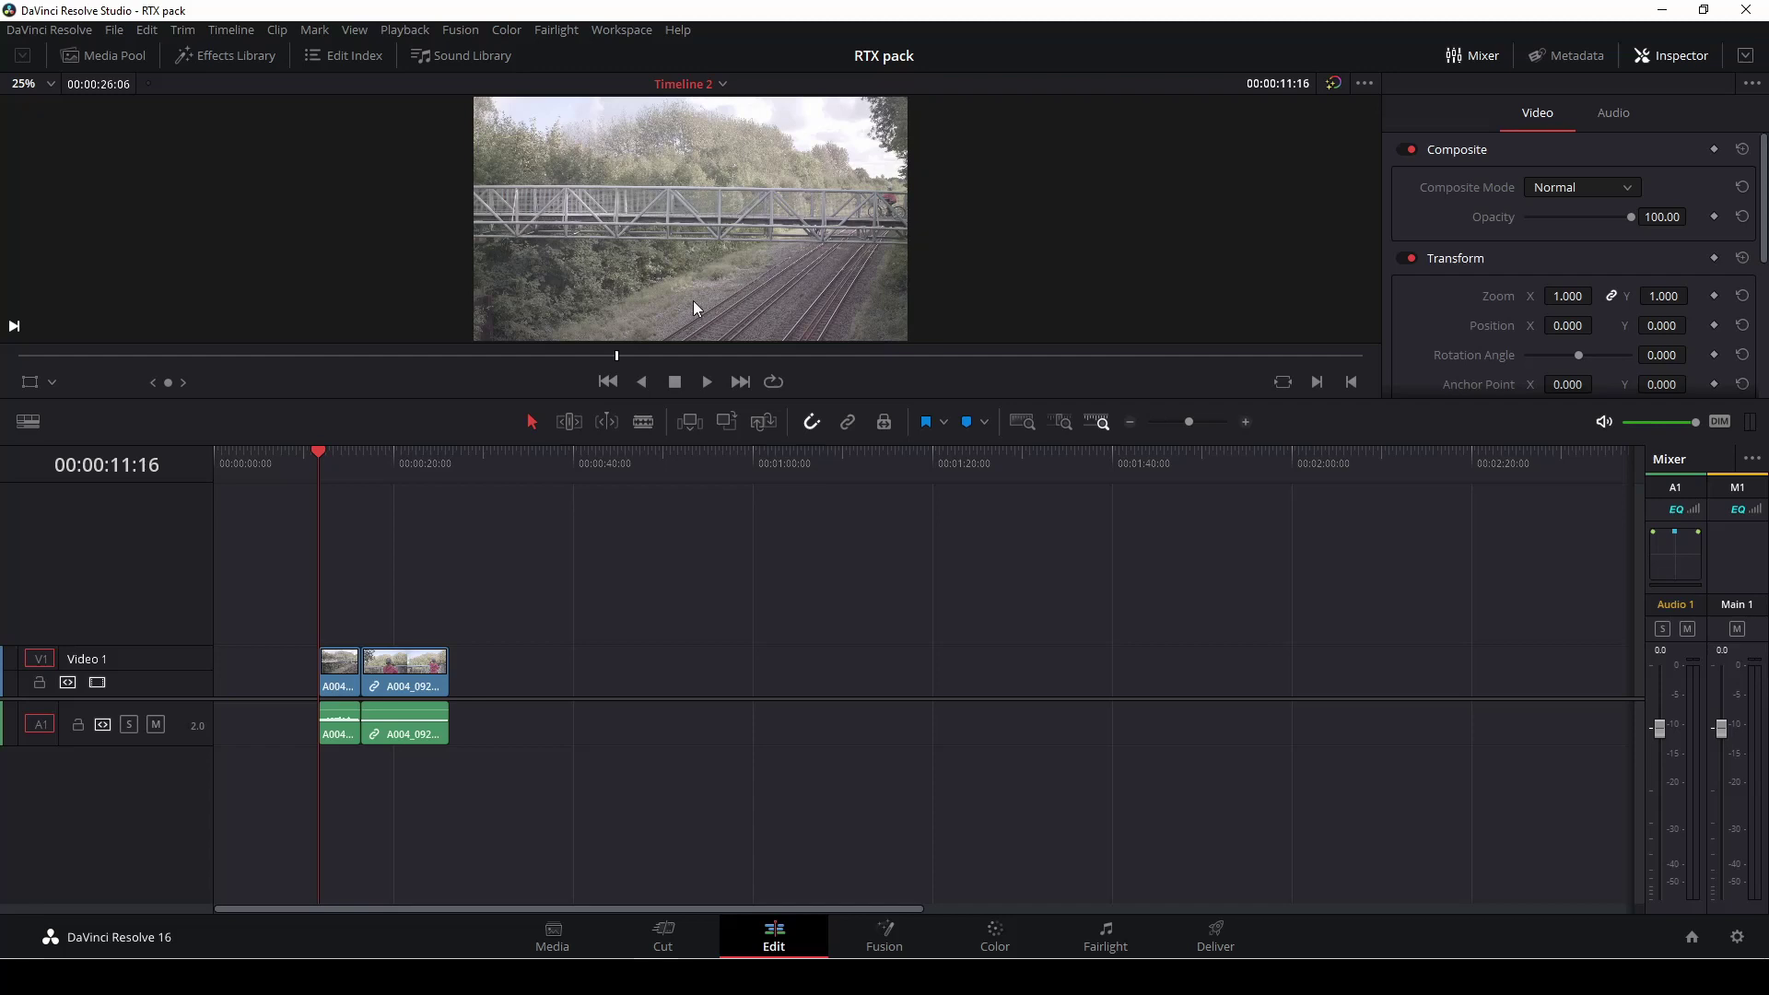
Step: Play the timeline and park the playhead just before the cut between the clips
{"action": "key", "text": "space"}
{"action": "left_click", "coordinate": [336, 459]}
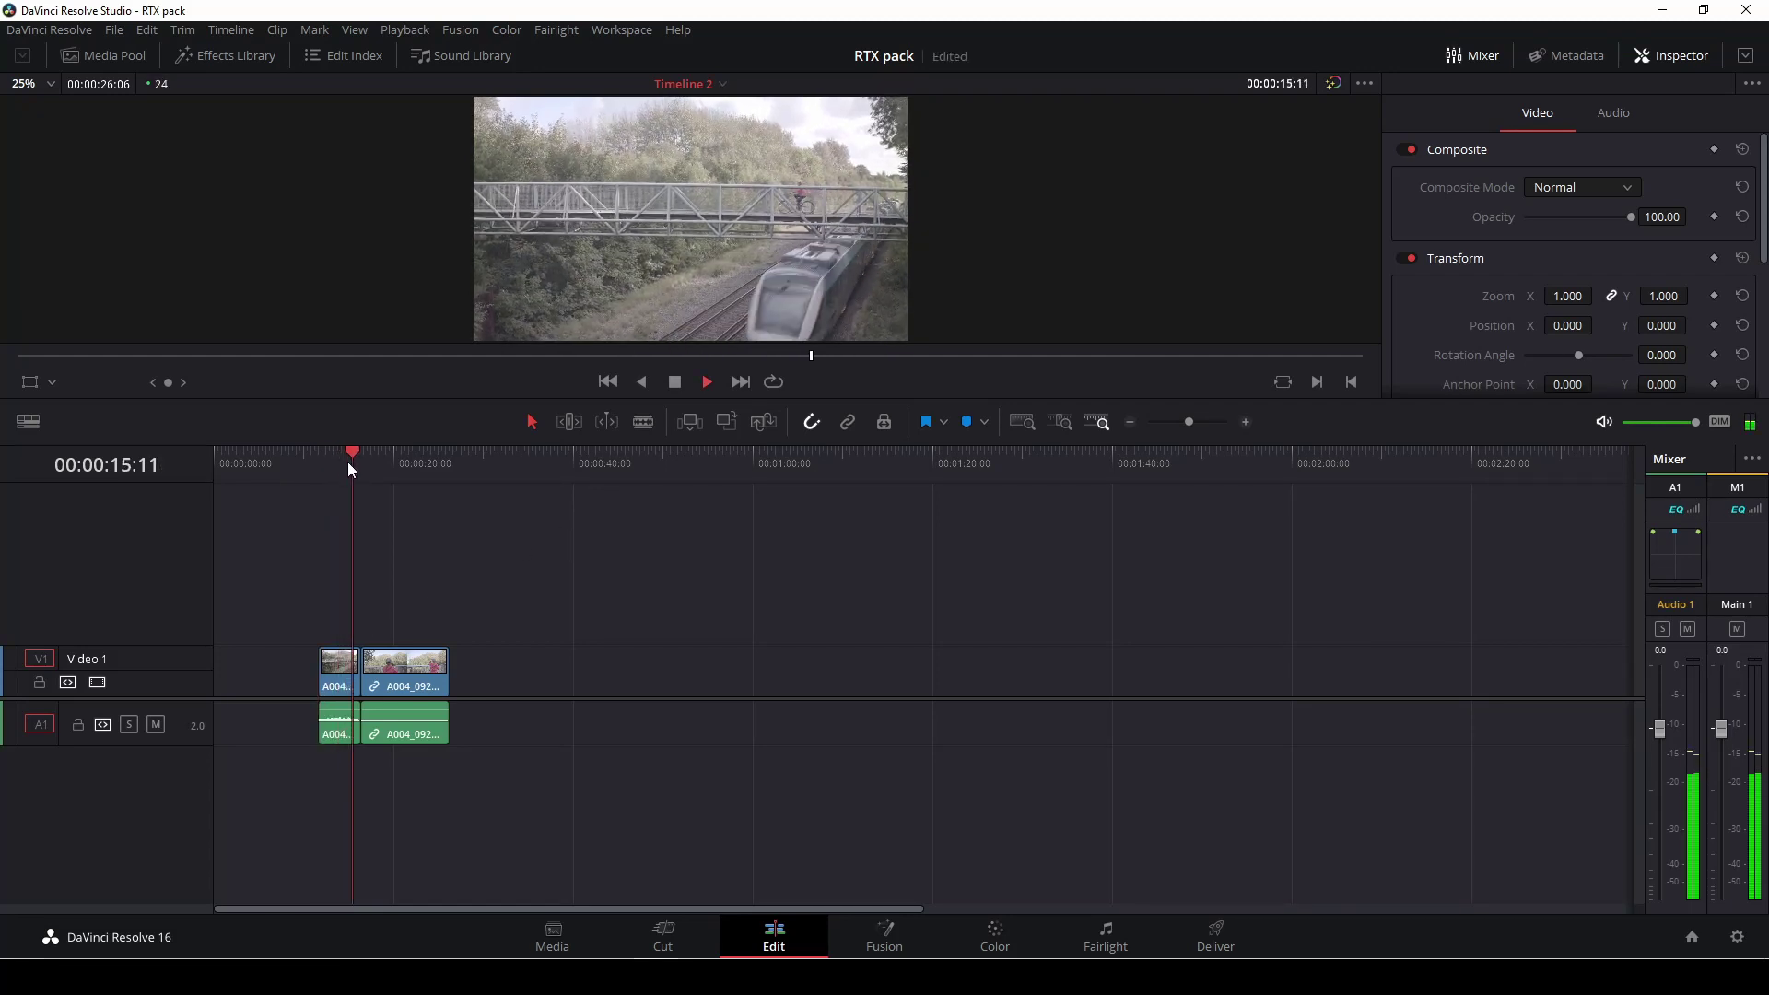
{"action": "key", "text": "space"}
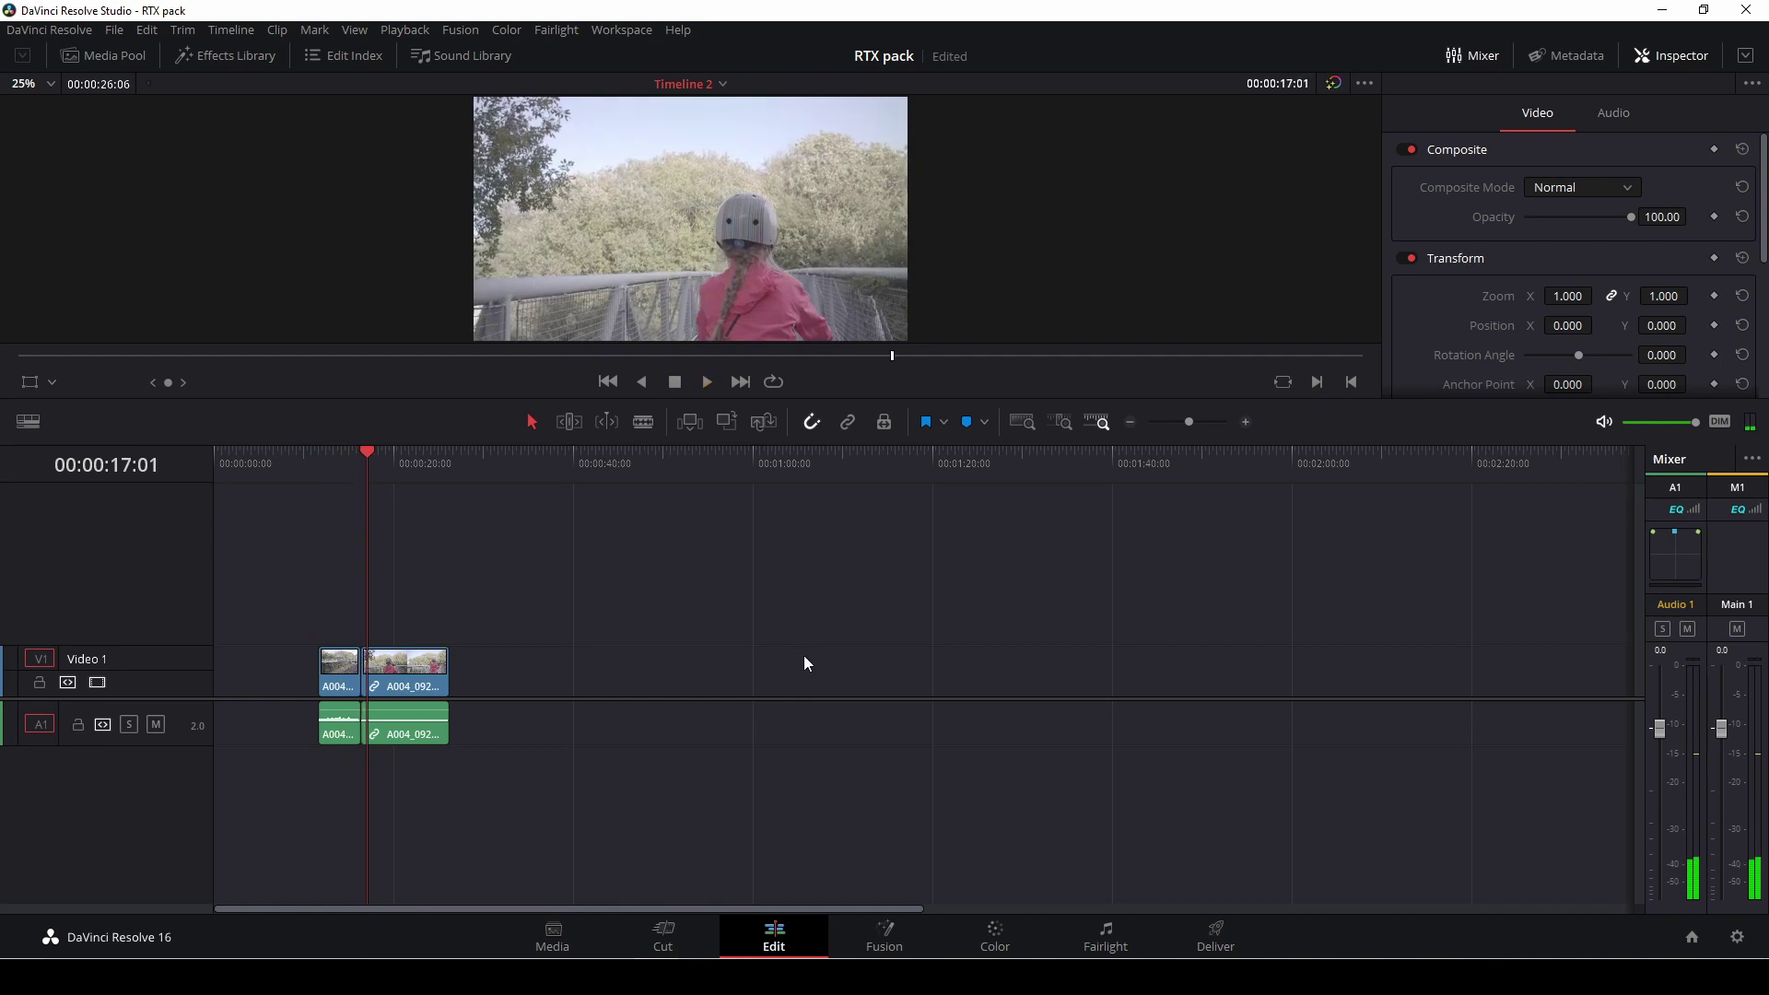
{"action": "left_click_drag", "start_coordinate": [366, 458], "coordinate": [347, 475]}
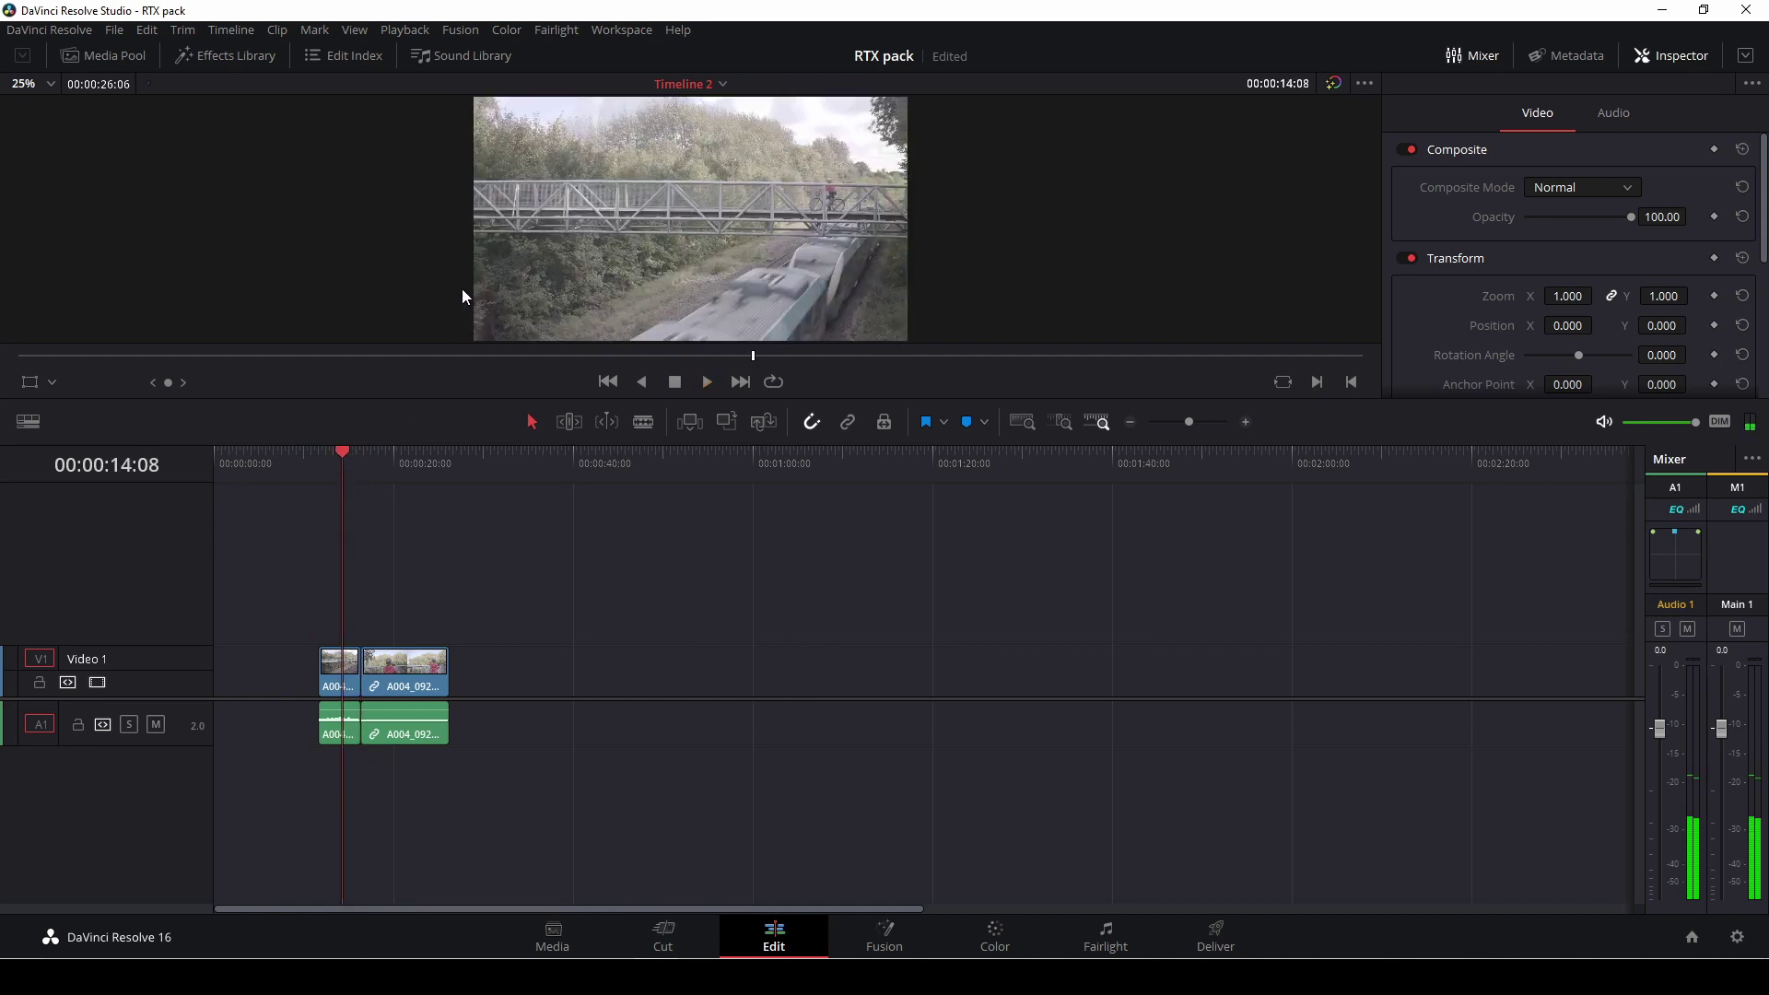
Step: In the Effects Library video transitions, scroll down to the RTX transitions and select RTX Push down
{"action": "left_click", "coordinate": [250, 53]}
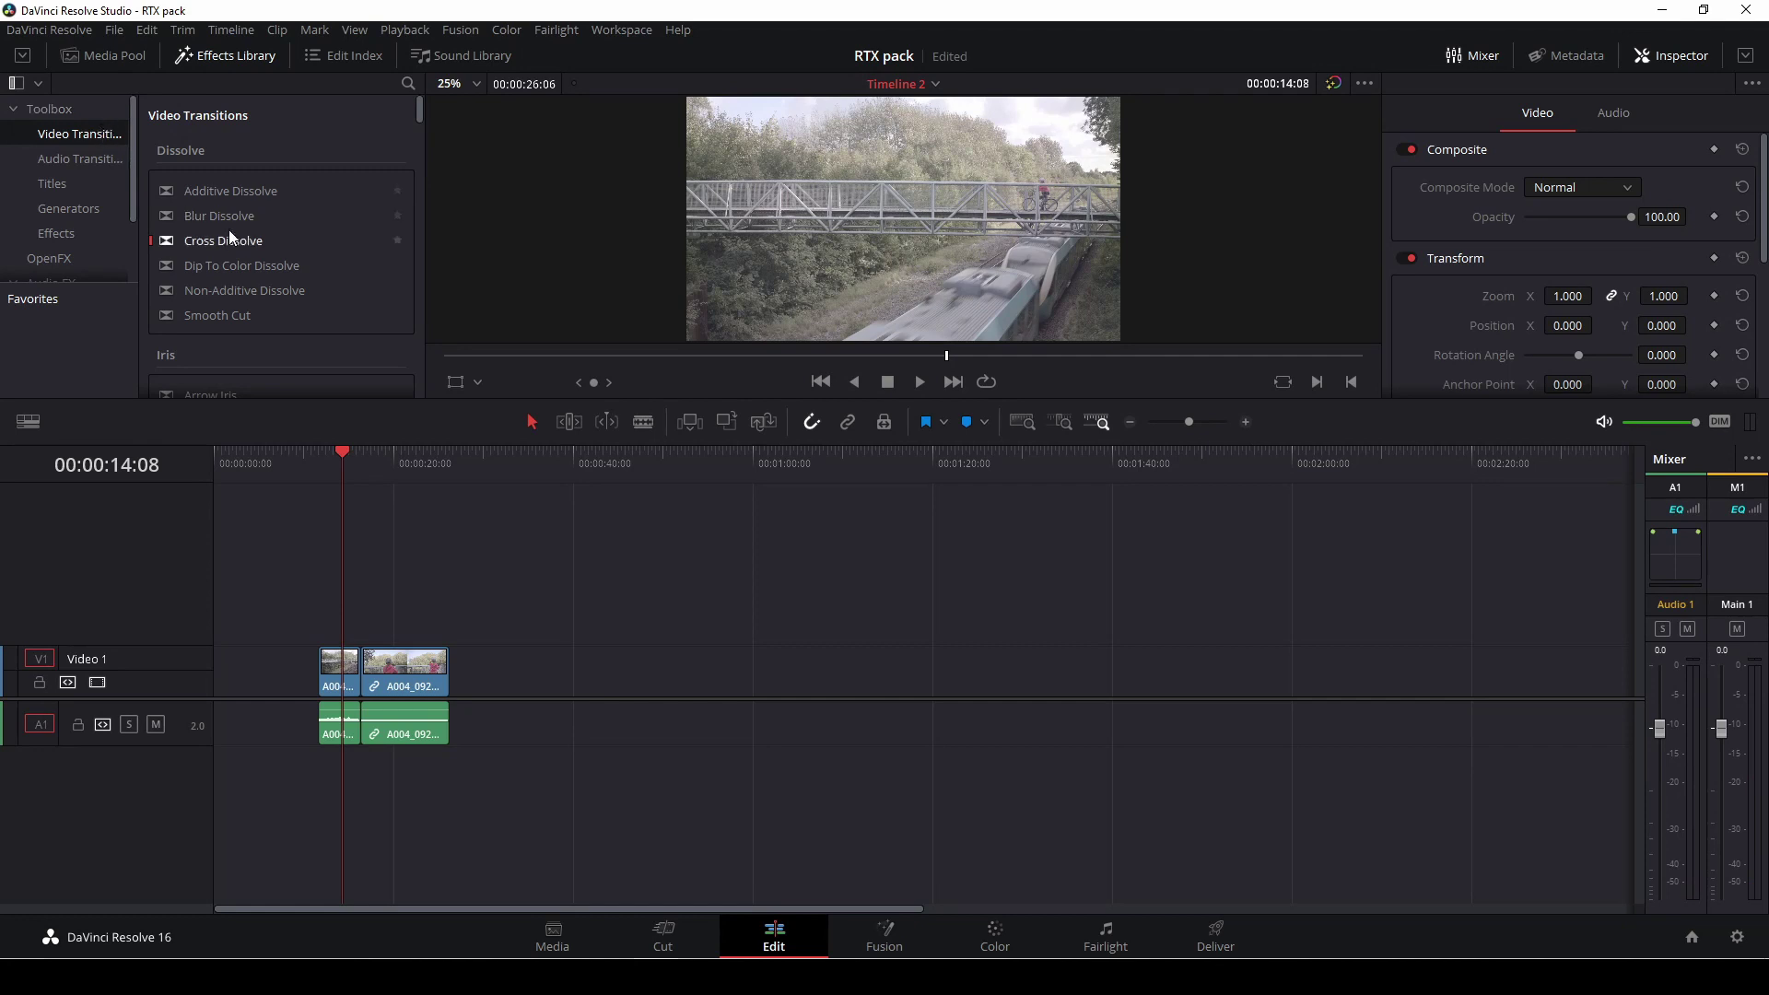
{"action": "scroll", "coordinate": [253, 263], "scroll_direction": "down", "scroll_amount": 20}
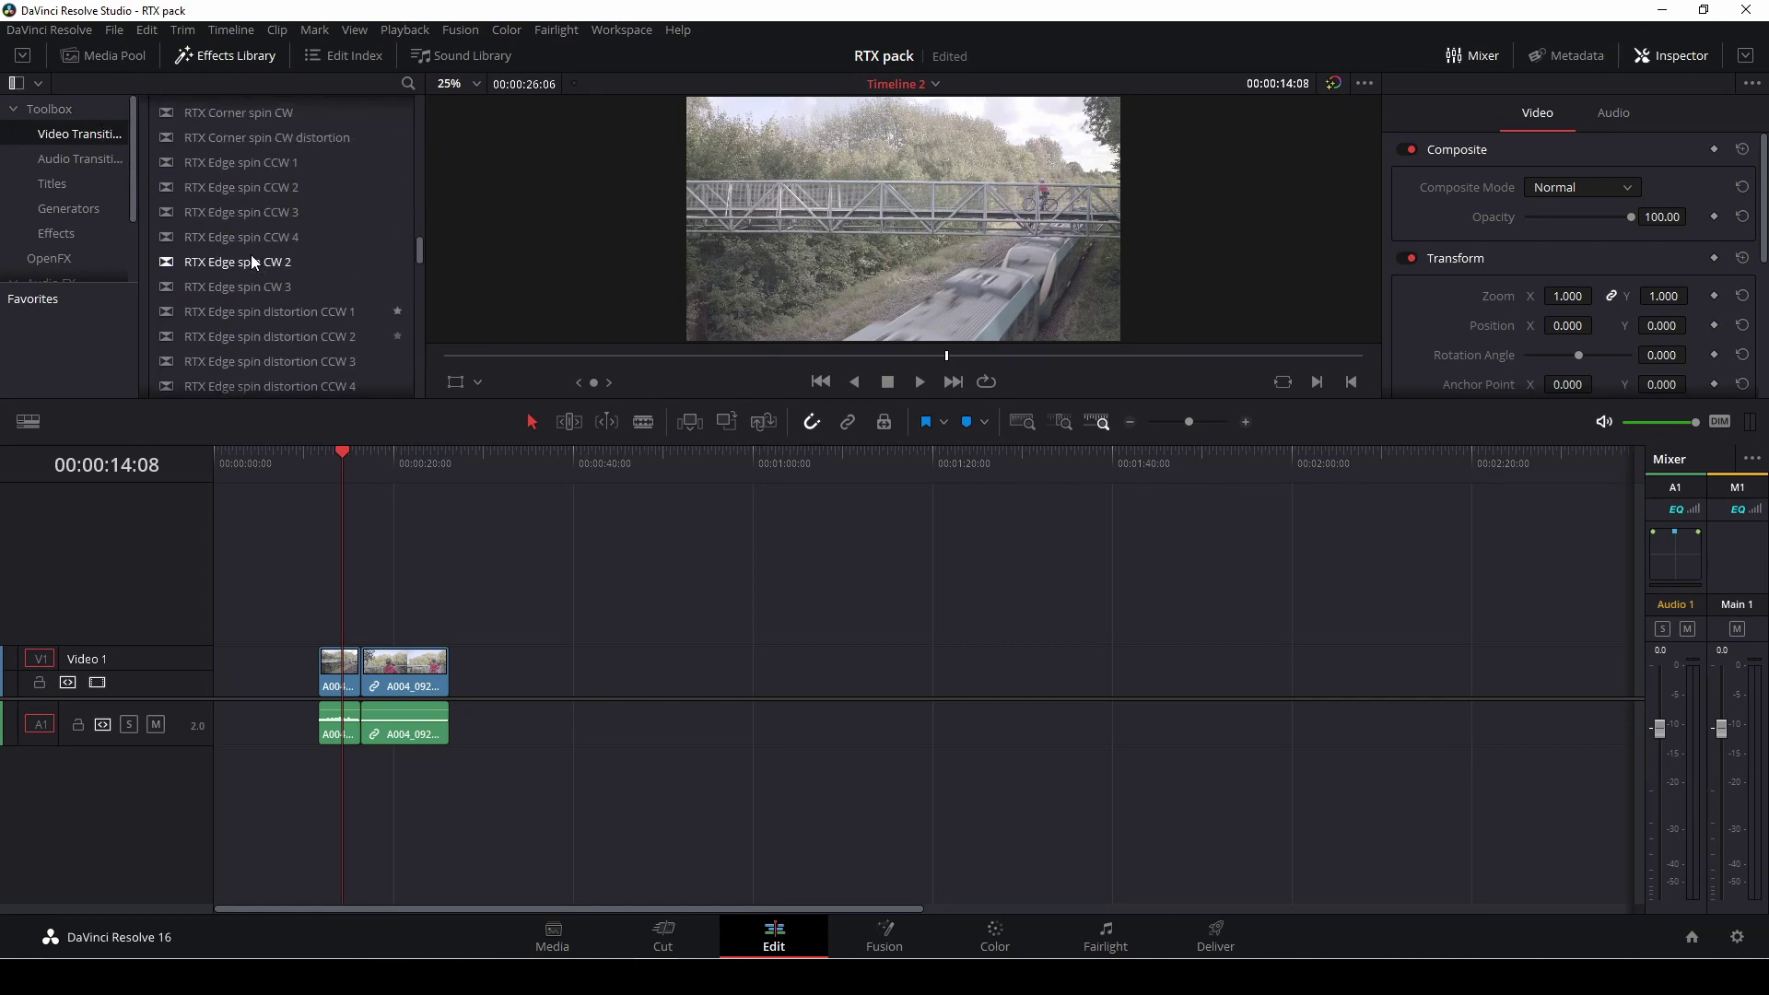
{"action": "scroll", "coordinate": [251, 255], "scroll_direction": "up", "scroll_amount": 12}
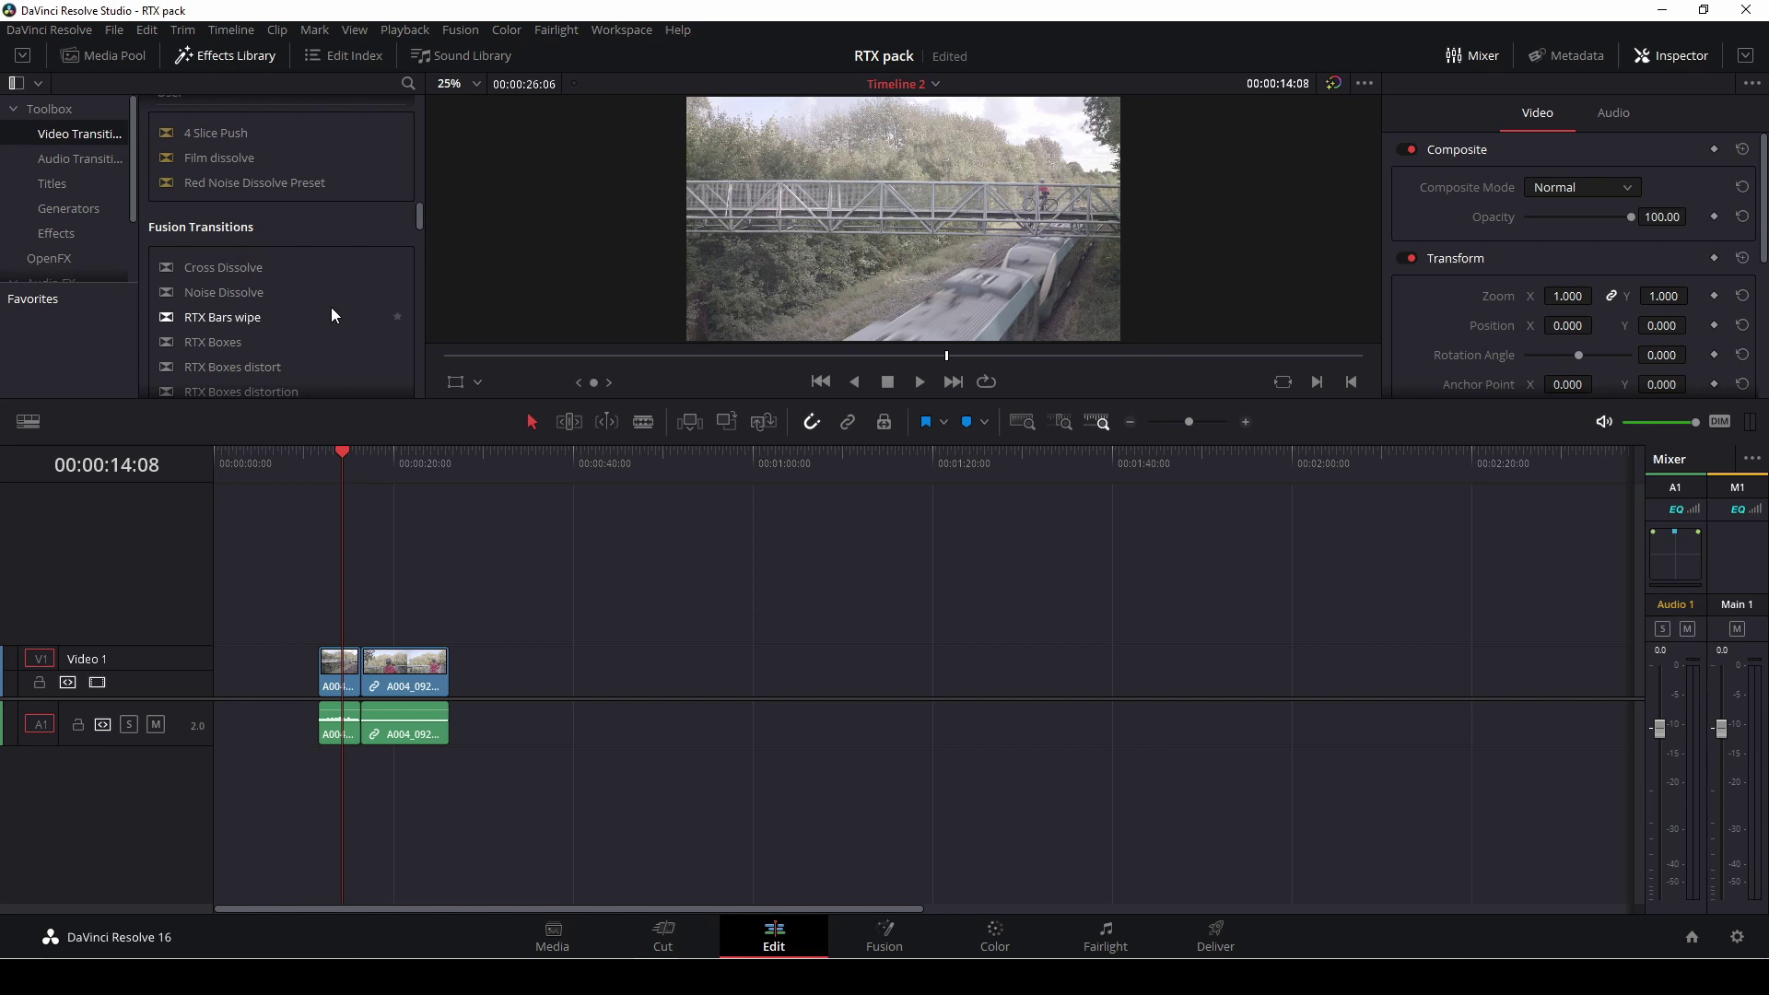
{"action": "scroll", "coordinate": [333, 315], "scroll_direction": "down", "scroll_amount": 6}
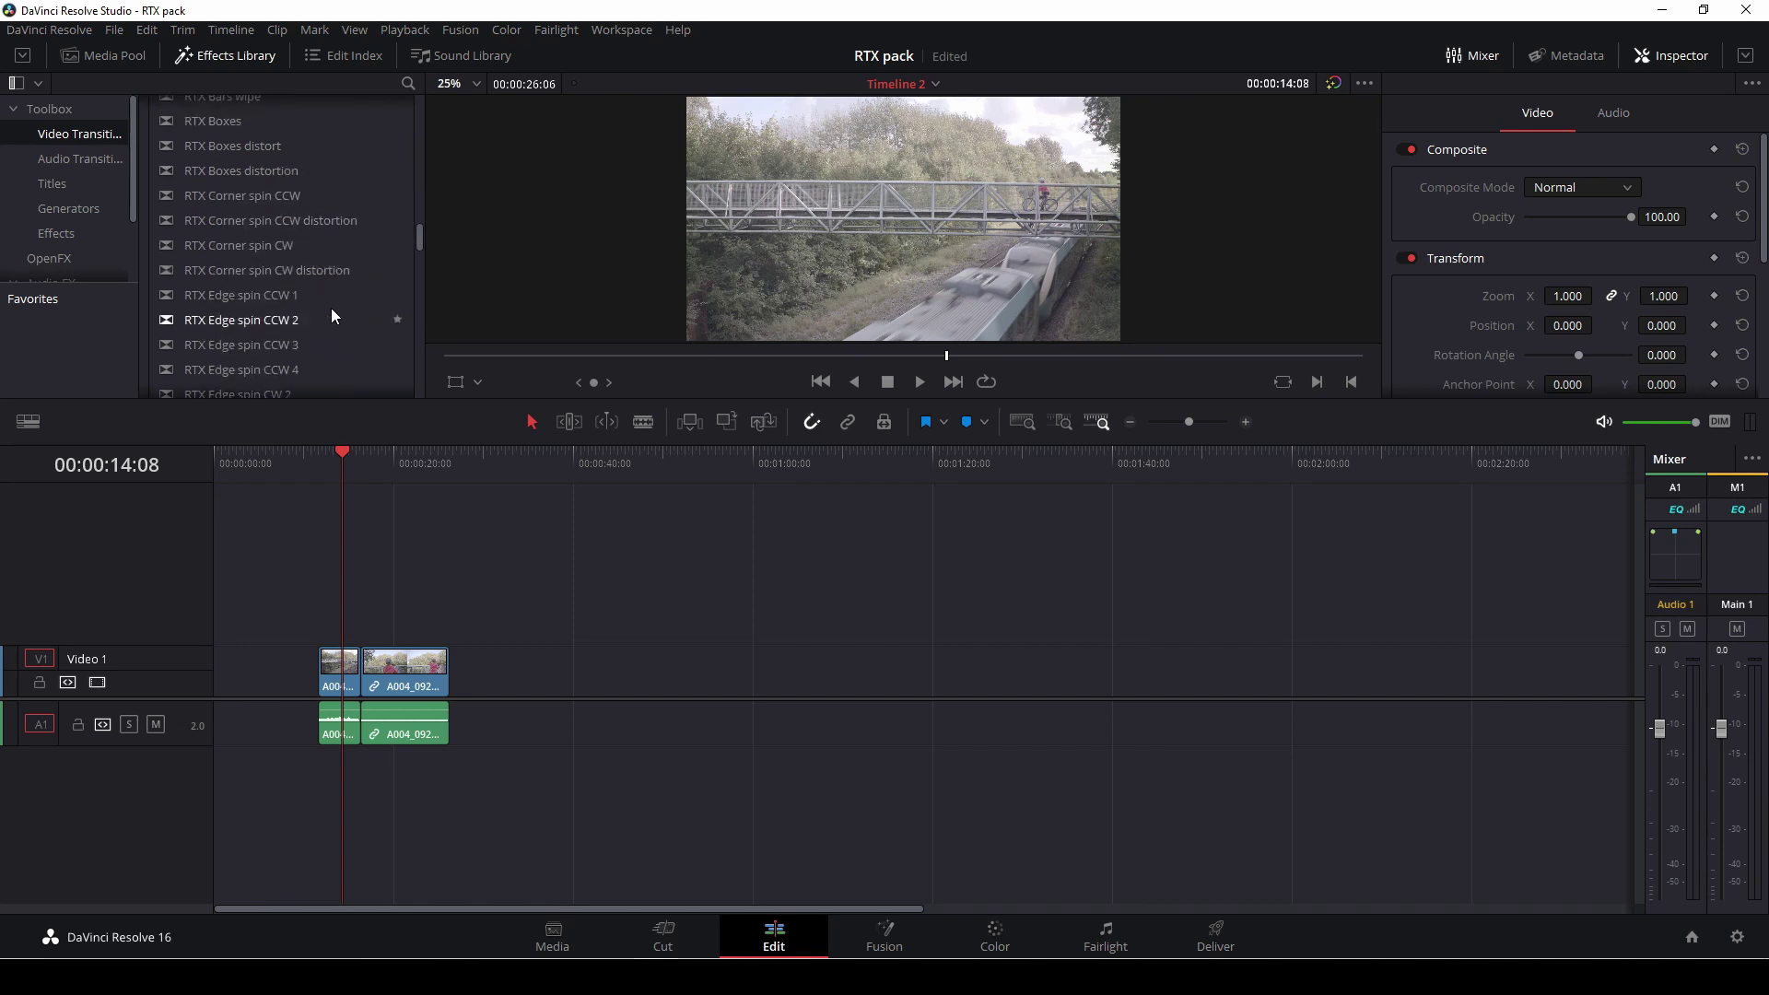
{"action": "scroll", "coordinate": [329, 308], "scroll_direction": "down", "scroll_amount": 4}
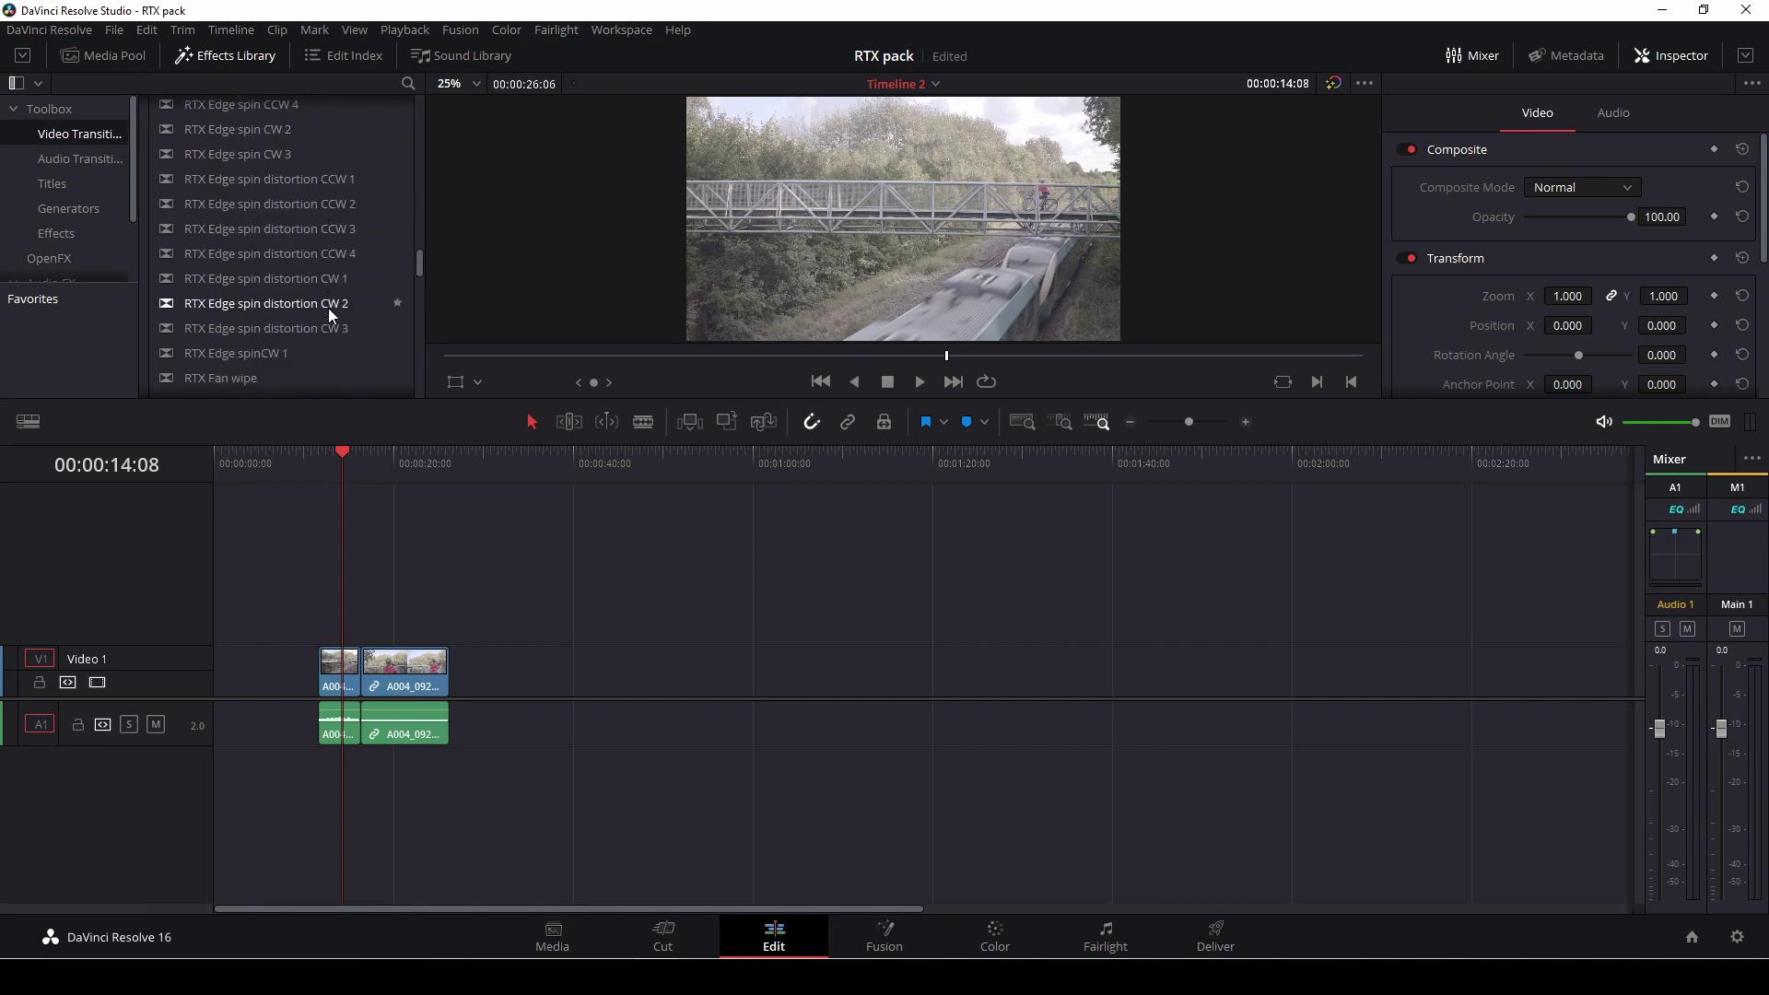
{"action": "scroll", "coordinate": [329, 308], "scroll_direction": "down", "scroll_amount": 2}
{"action": "scroll", "coordinate": [328, 308], "scroll_direction": "down", "scroll_amount": 3}
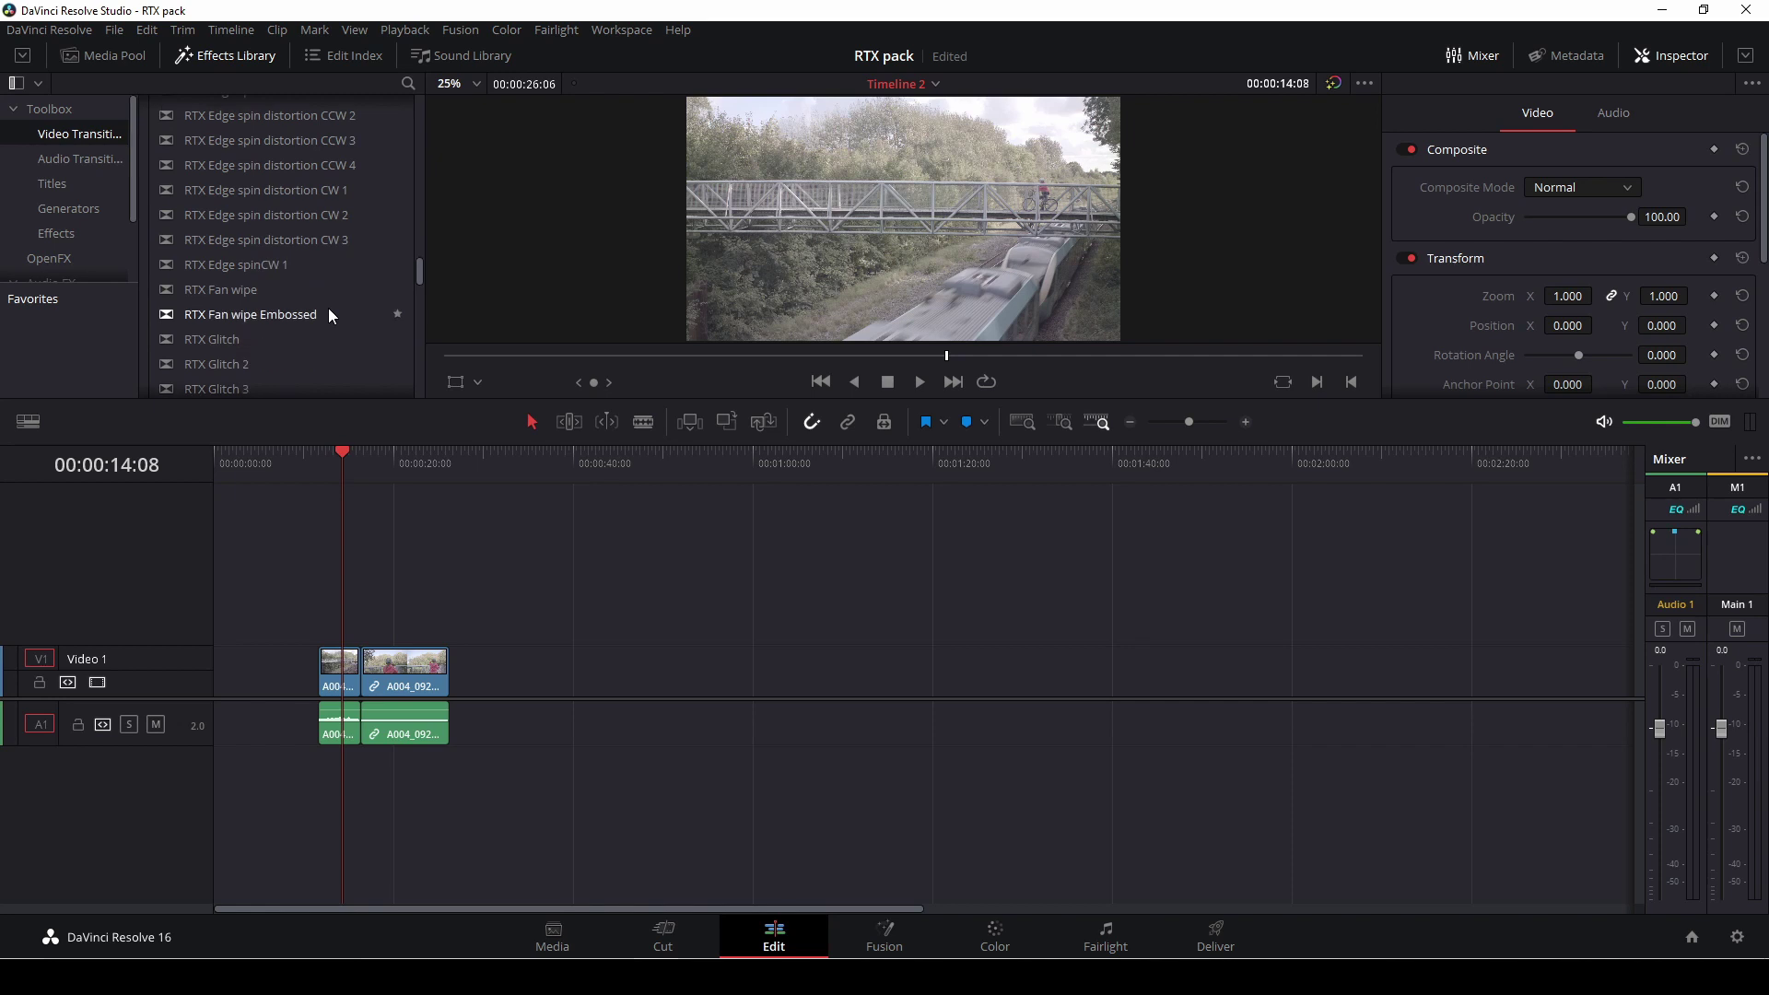
{"action": "scroll", "coordinate": [328, 308], "scroll_direction": "down", "scroll_amount": 4}
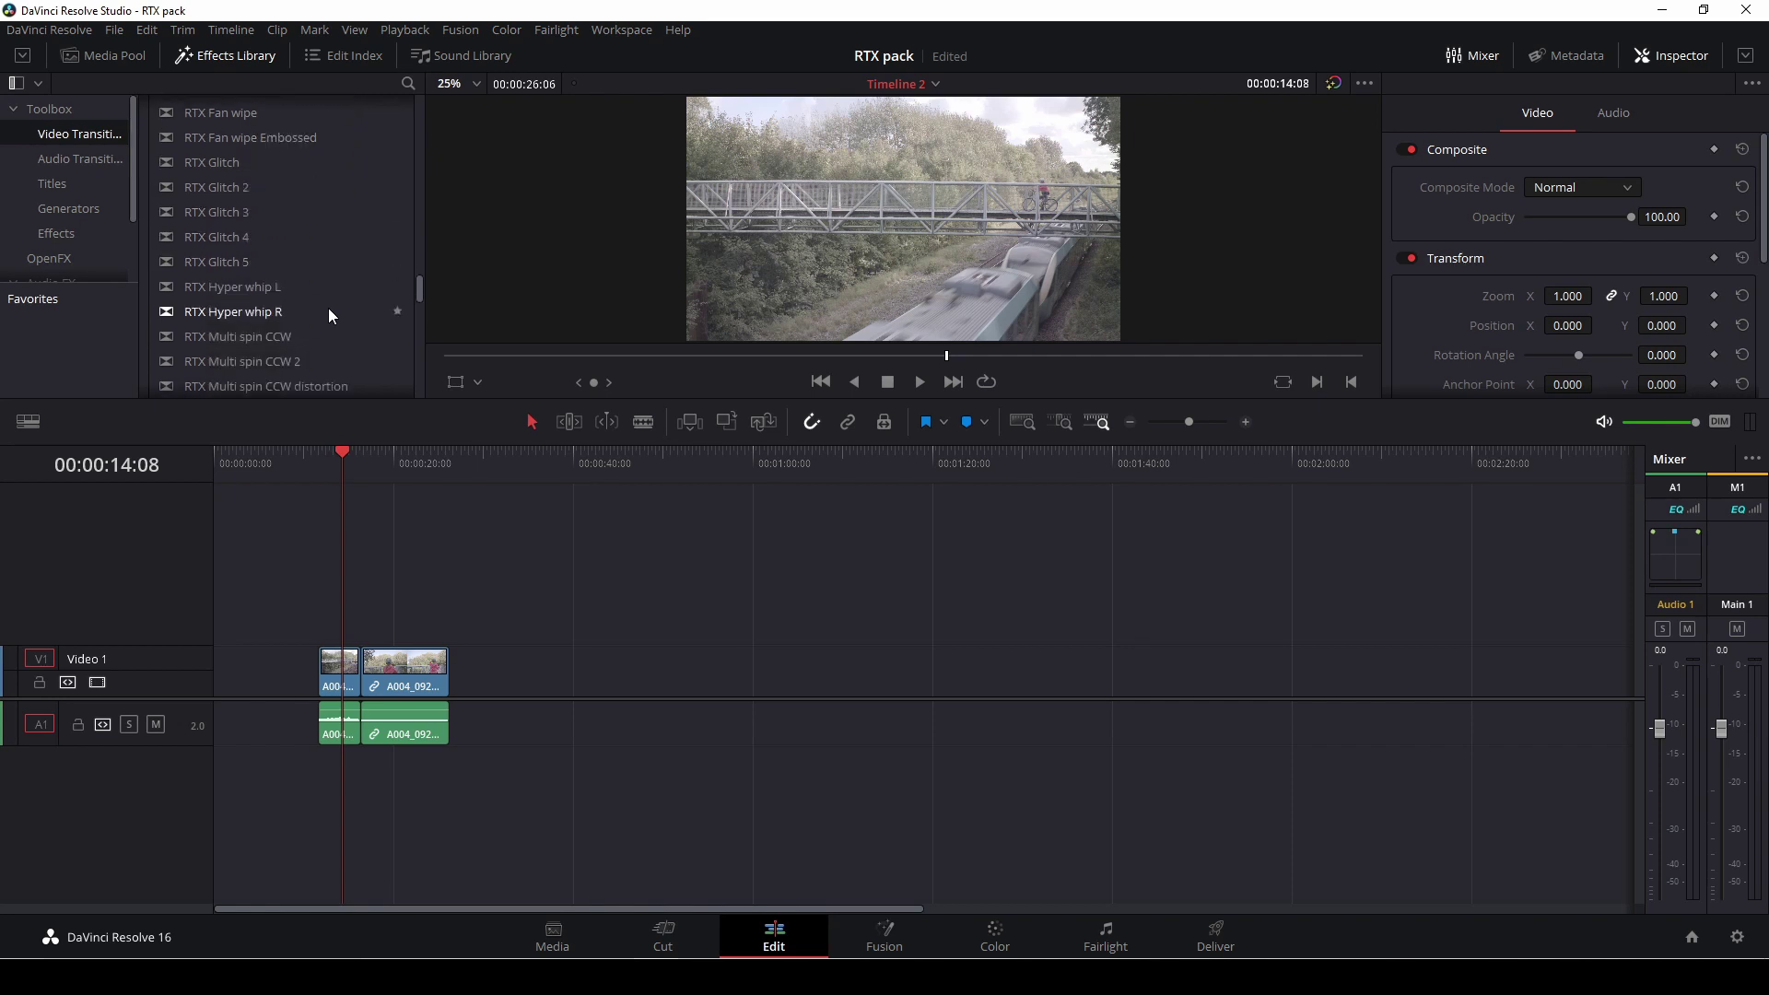
{"action": "scroll", "coordinate": [328, 314], "scroll_direction": "down", "scroll_amount": 1}
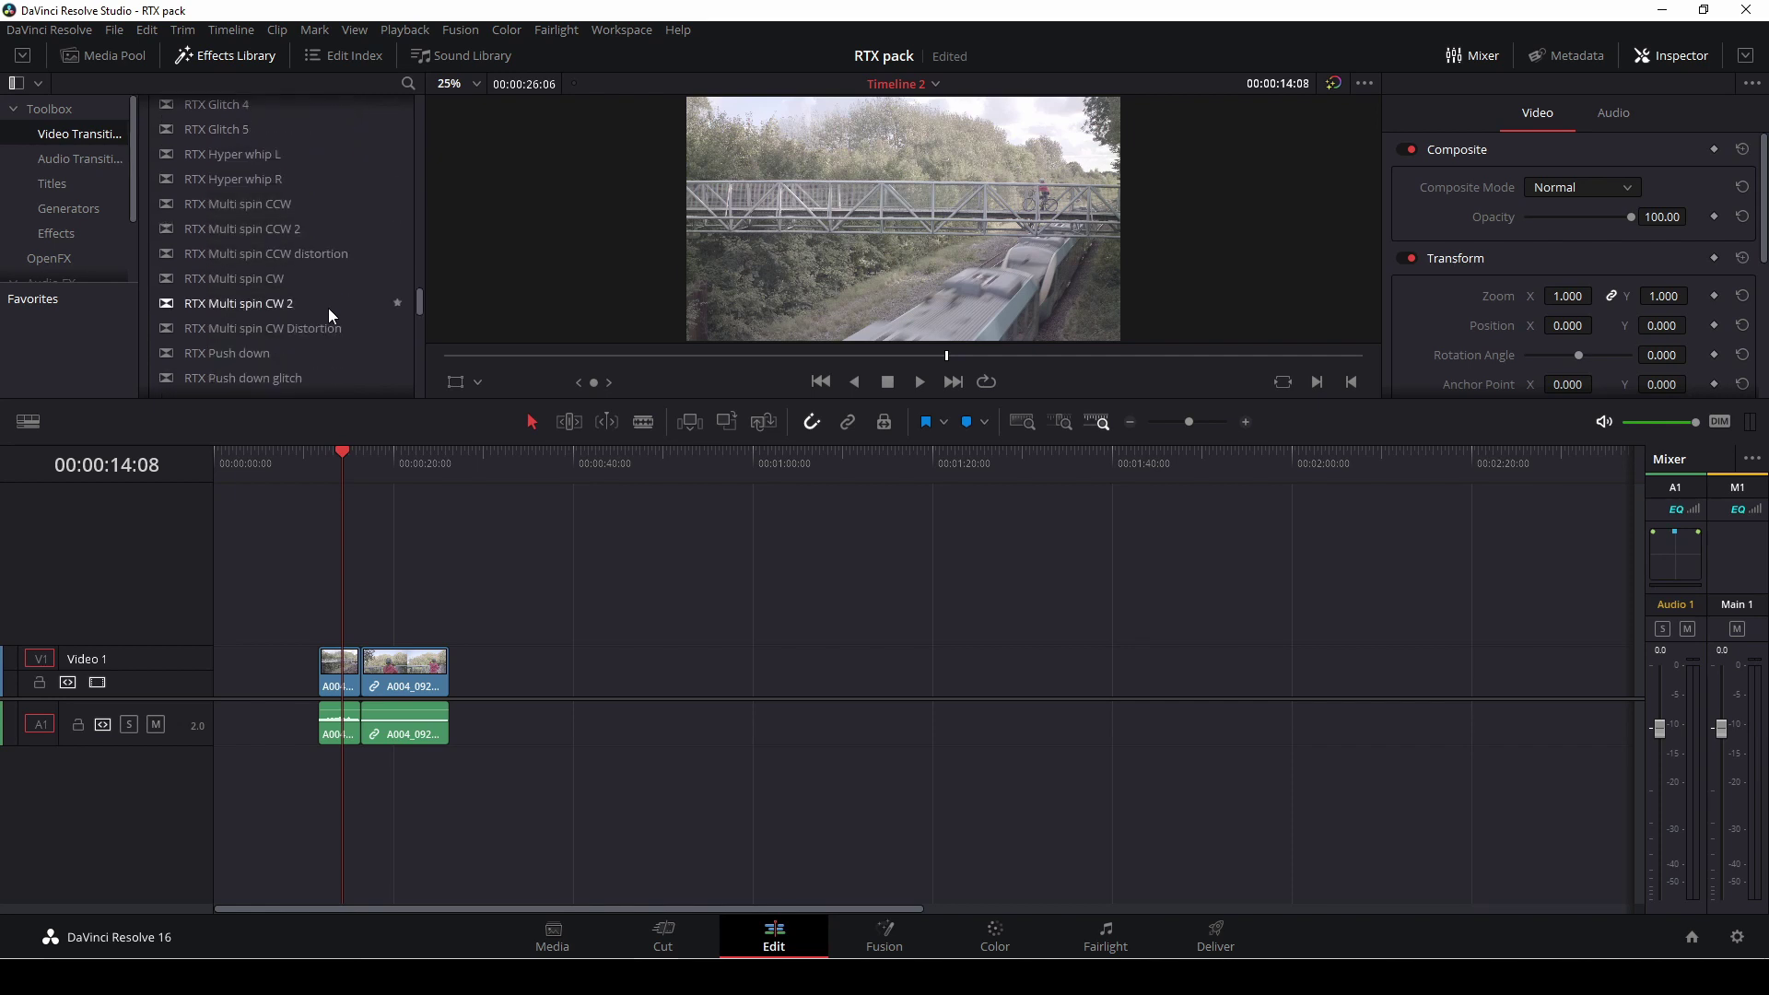
{"action": "left_click", "coordinate": [247, 357]}
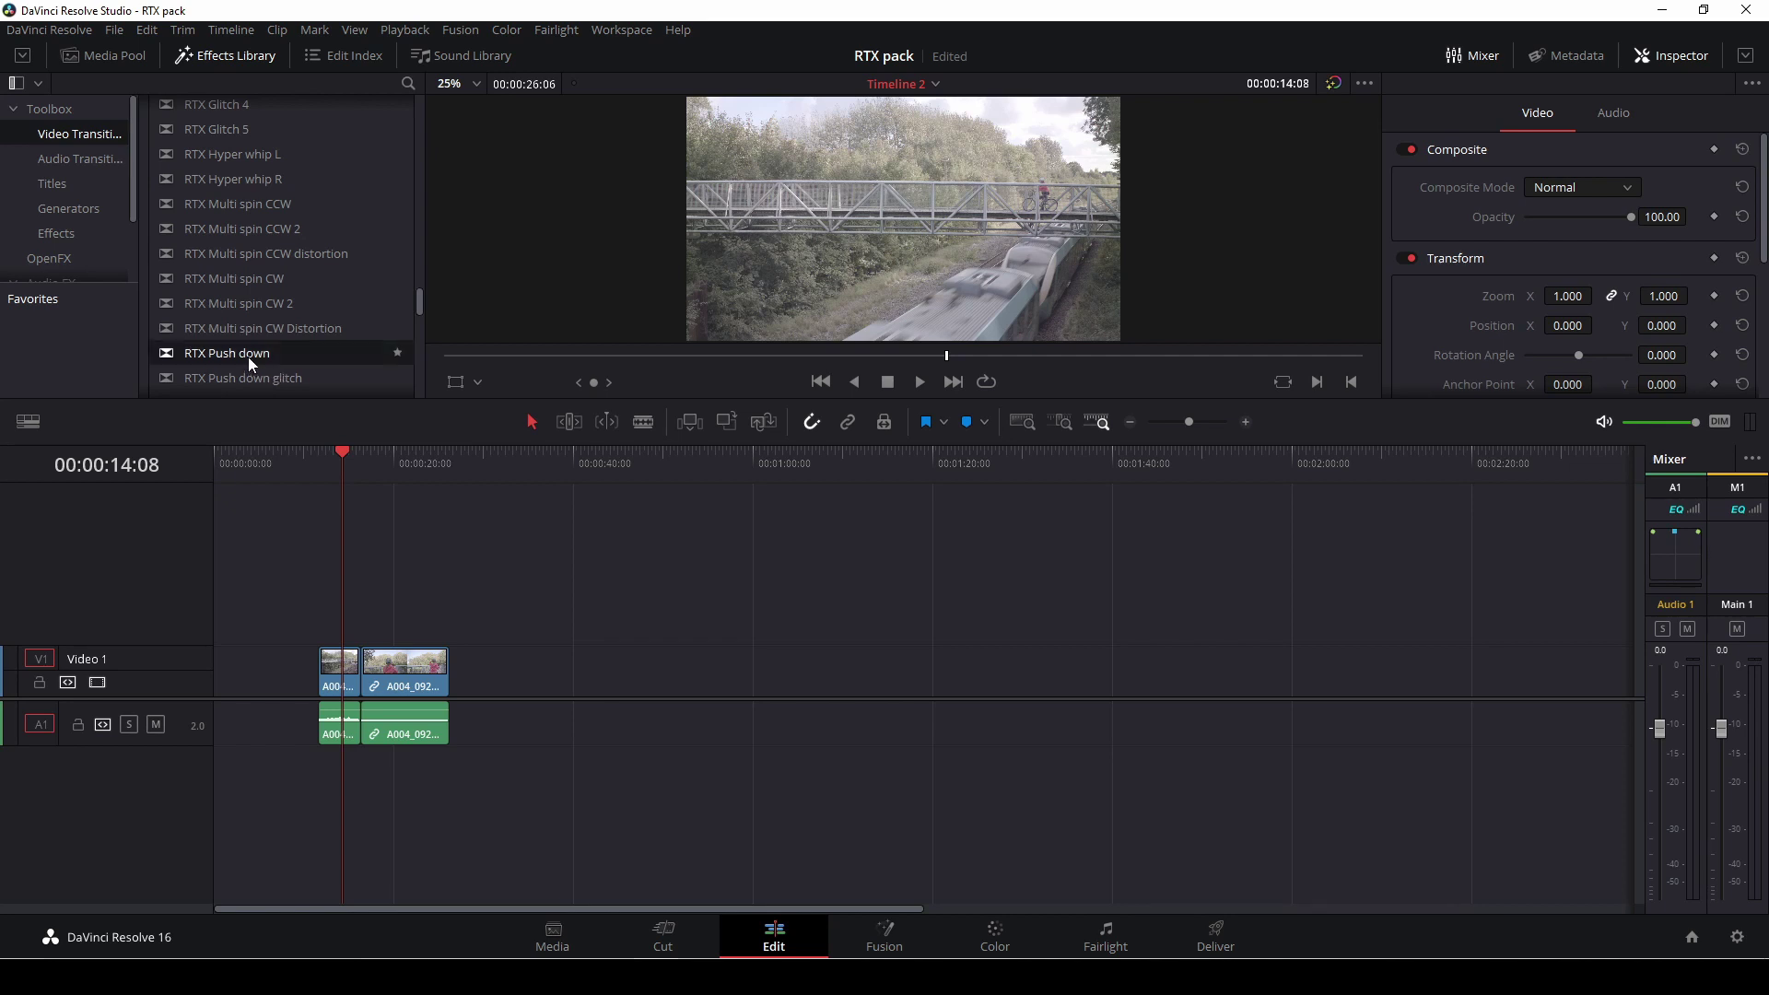
Step: Try placing RTX Push down on the cut, zooming the timeline in on the edit point
{"action": "left_click_drag", "start_coordinate": [220, 352], "coordinate": [361, 665]}
{"action": "left_click_drag", "start_coordinate": [1191, 422], "coordinate": [1208, 423]}
{"action": "left_click_drag", "start_coordinate": [227, 353], "coordinate": [1159, 675]}
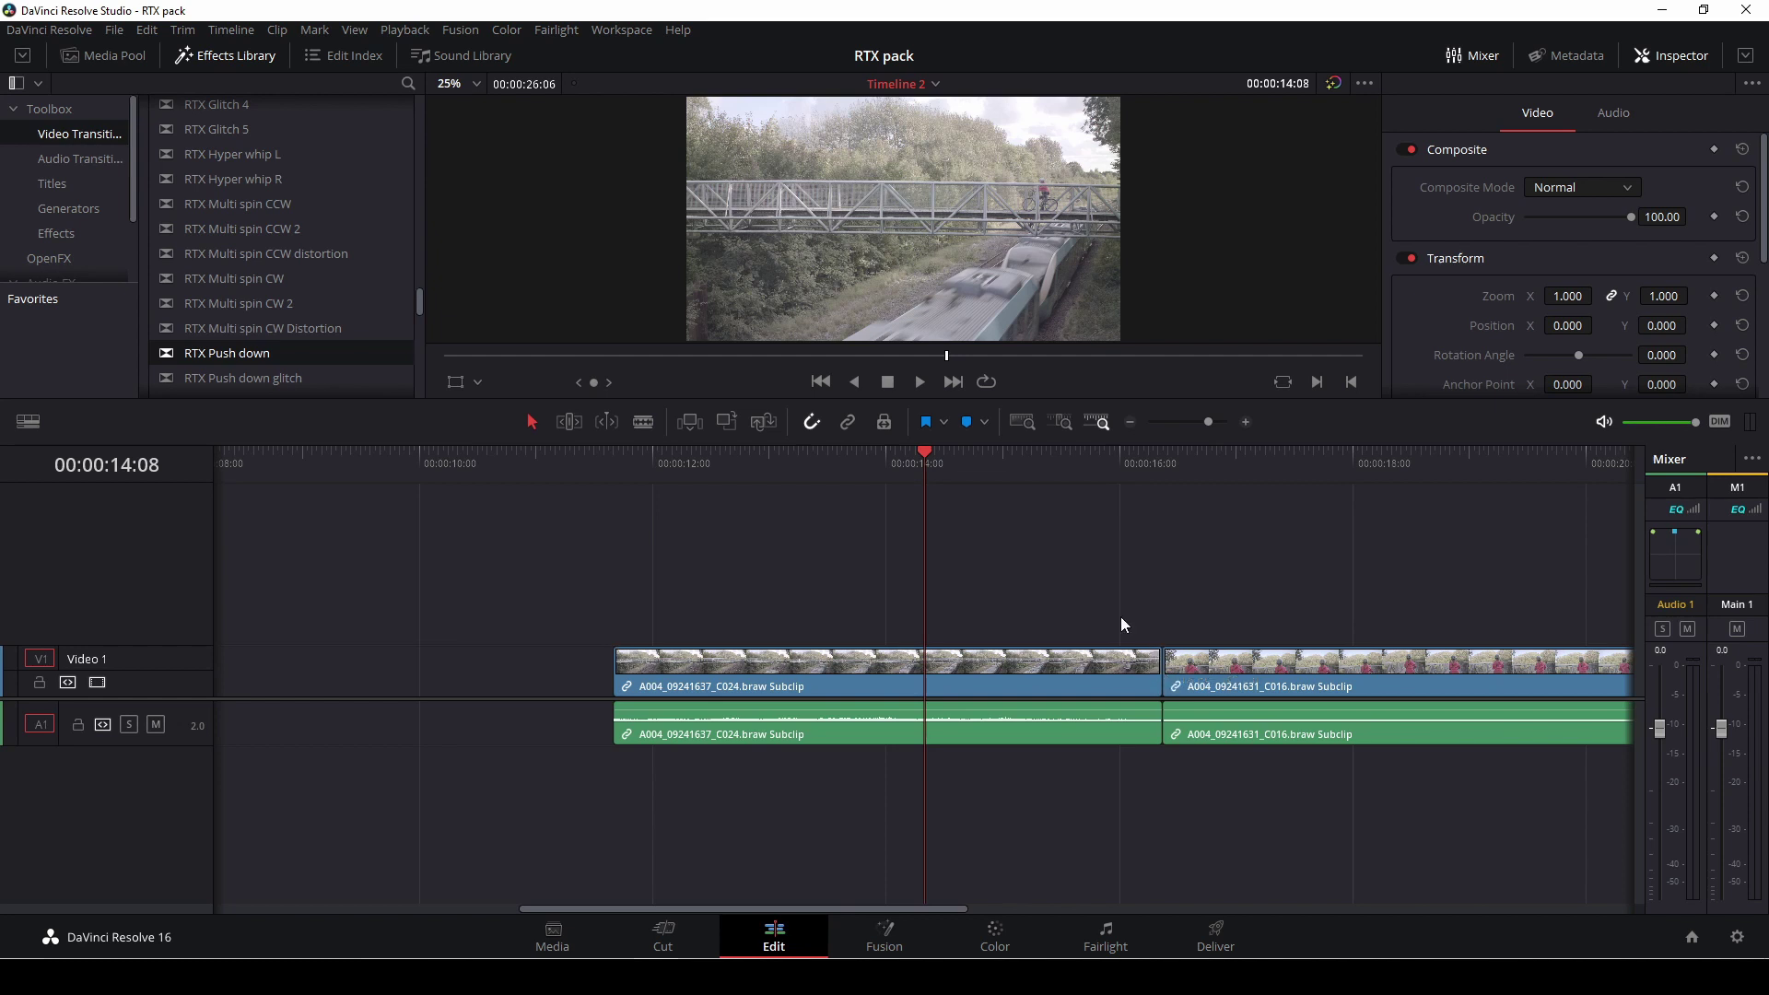
Step: Trim the first clip's tail and audio at 00:00:15:00 and the second clip's head, then apply RTX Push down at the edit point
{"action": "left_click_drag", "start_coordinate": [927, 452], "coordinate": [1003, 452]}
{"action": "left_click_drag", "start_coordinate": [1152, 670], "coordinate": [1084, 671]}
{"action": "left_click_drag", "start_coordinate": [1152, 727], "coordinate": [1083, 727]}
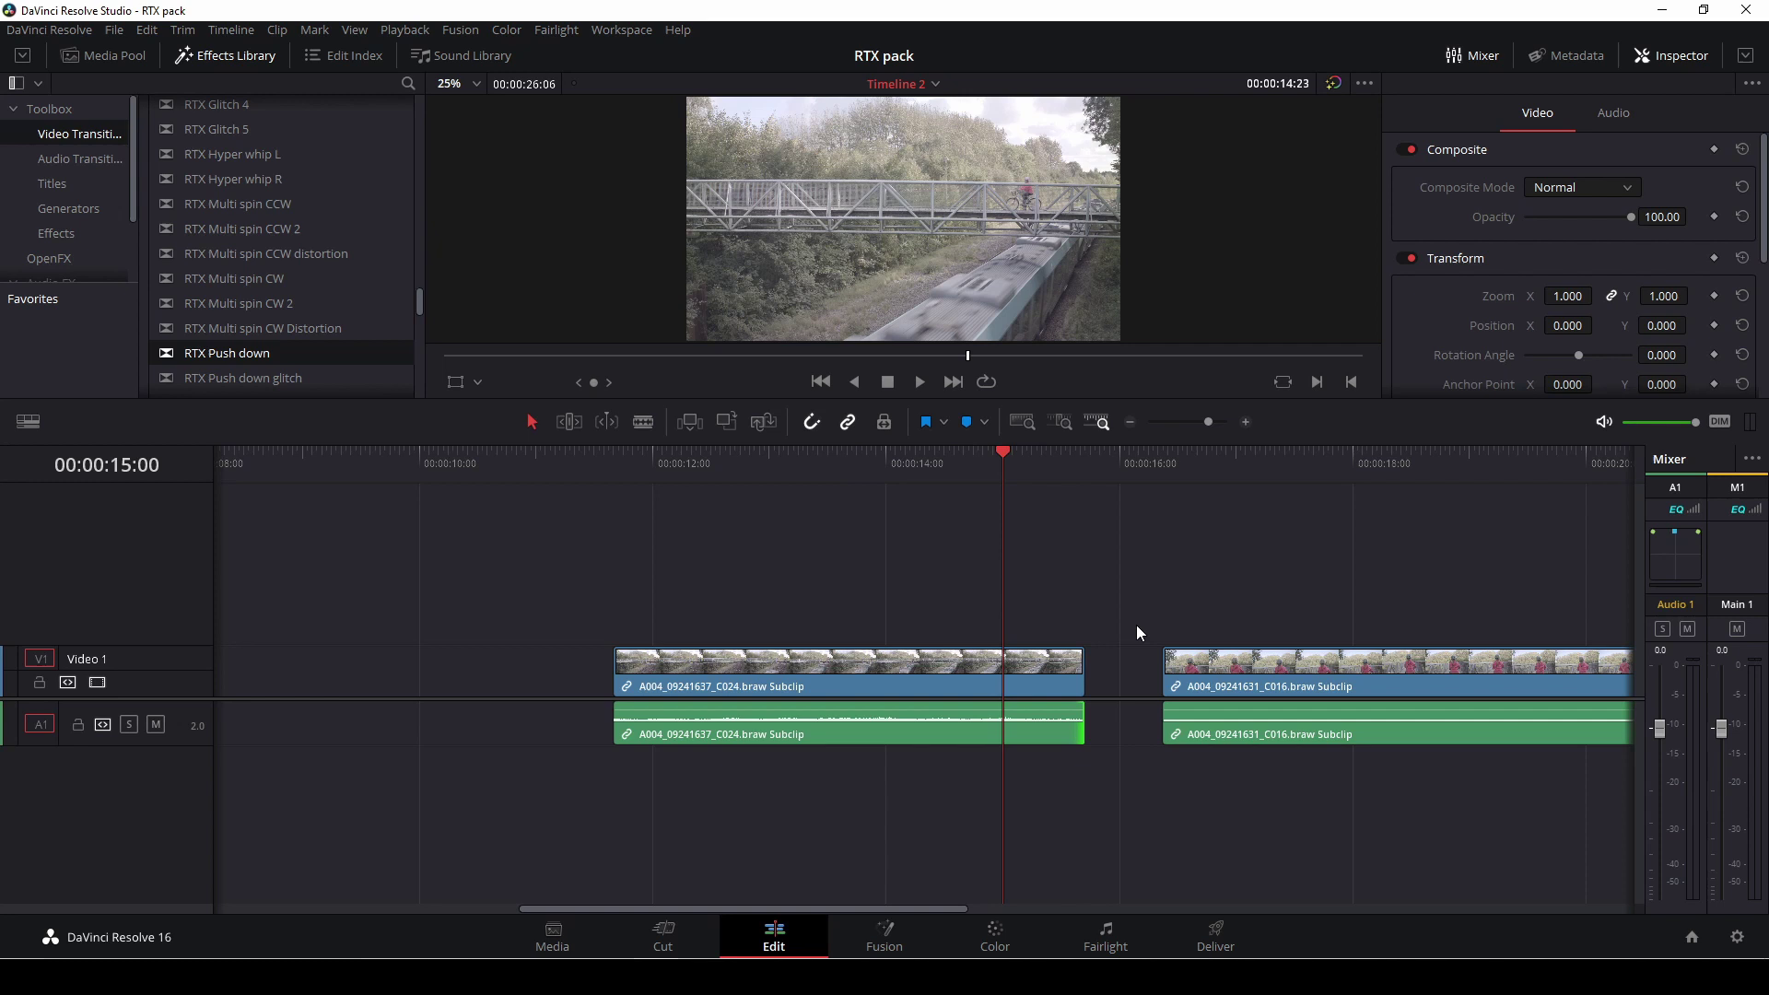
{"action": "left_click_drag", "start_coordinate": [1170, 670], "coordinate": [1120, 656]}
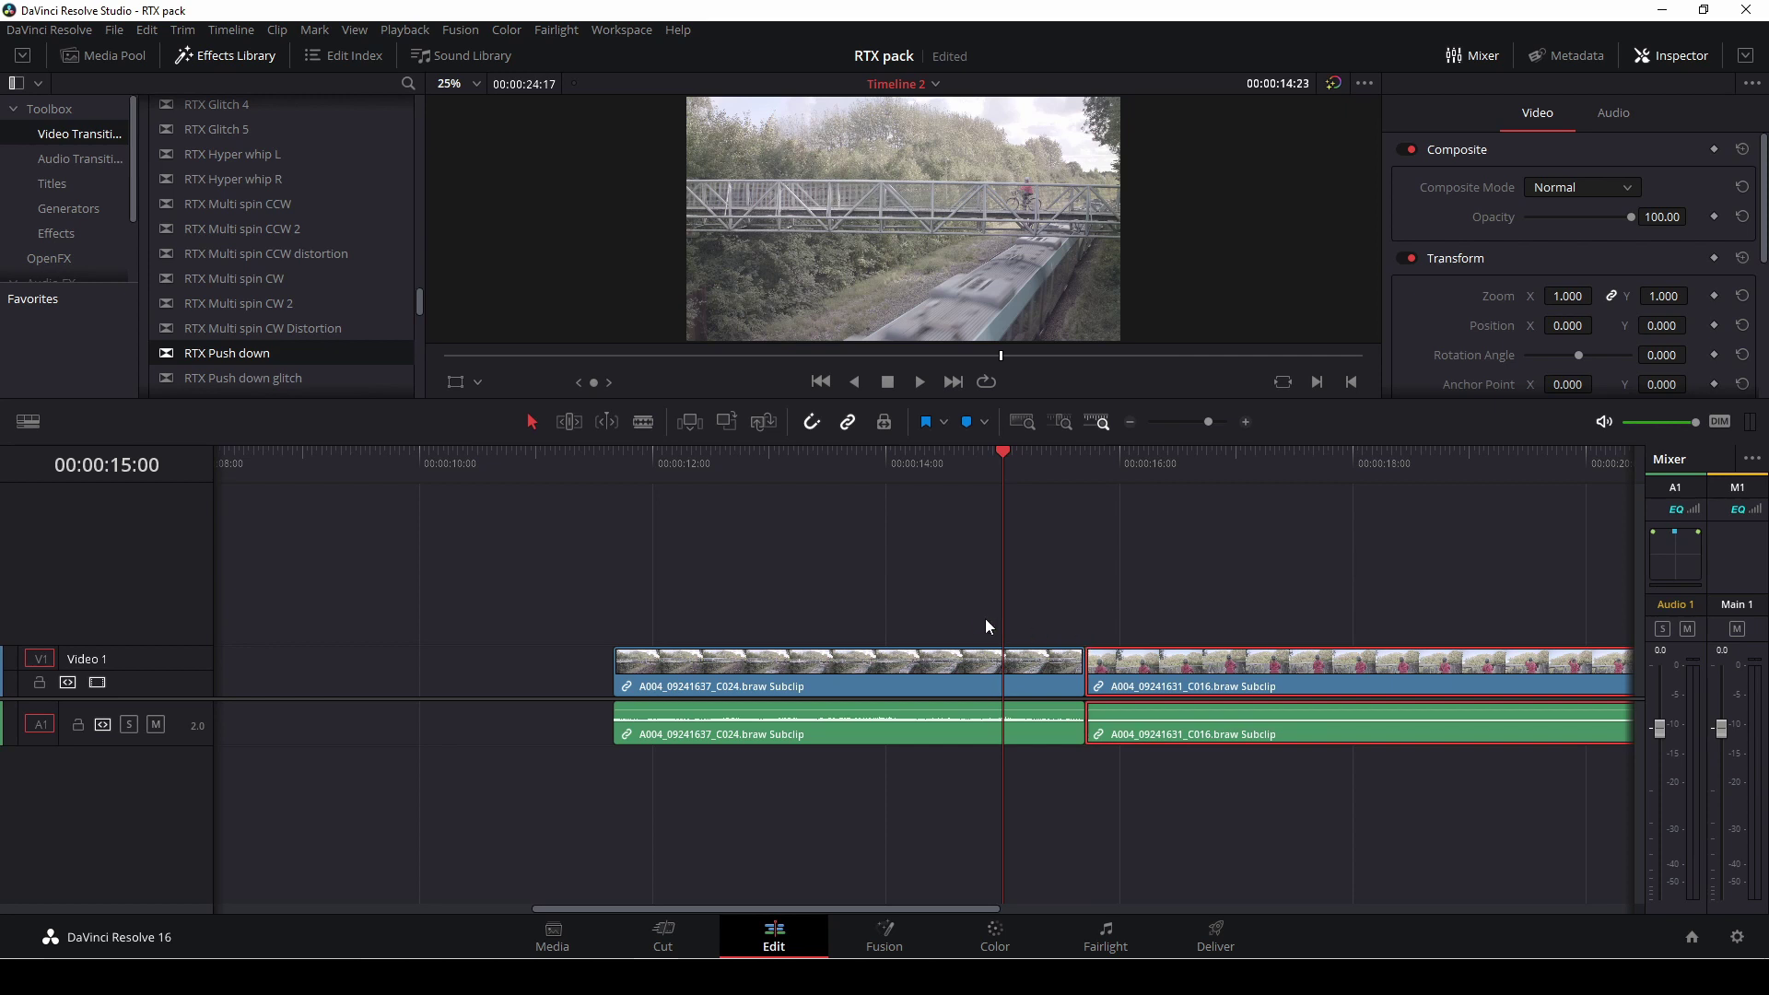
{"action": "left_click_drag", "start_coordinate": [266, 357], "coordinate": [1092, 680]}
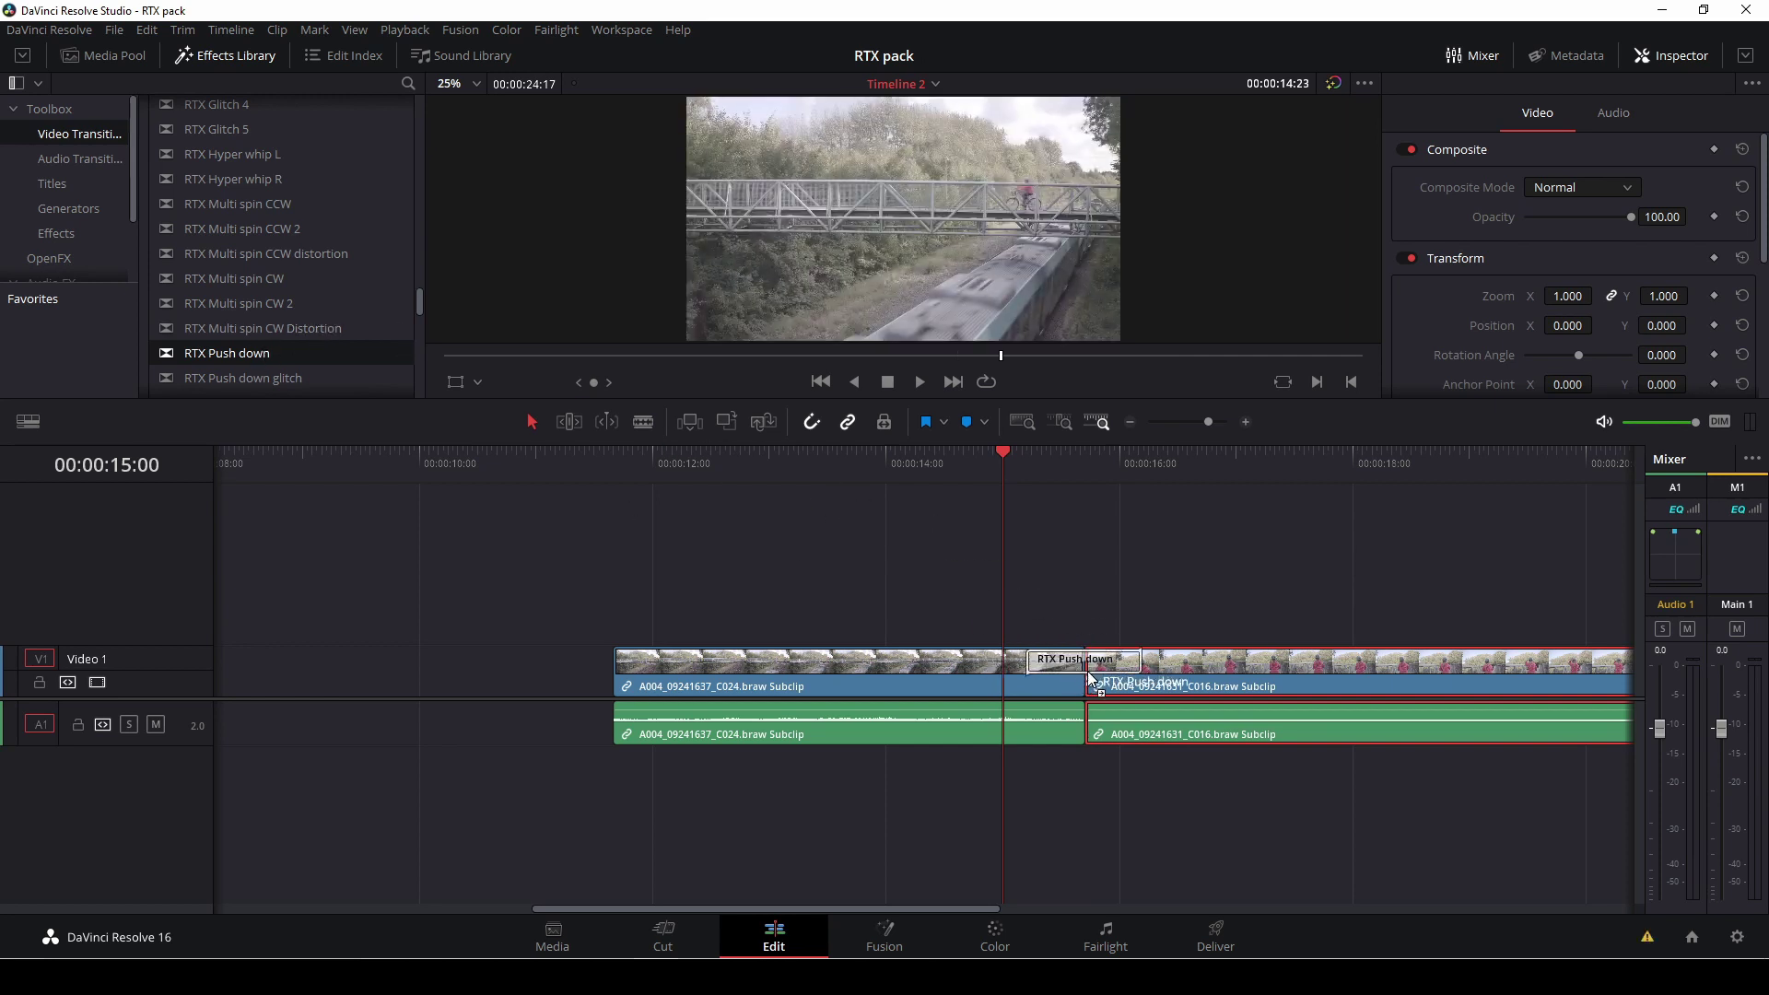
{"action": "left_click", "coordinate": [986, 457]}
{"action": "key", "text": "space"}
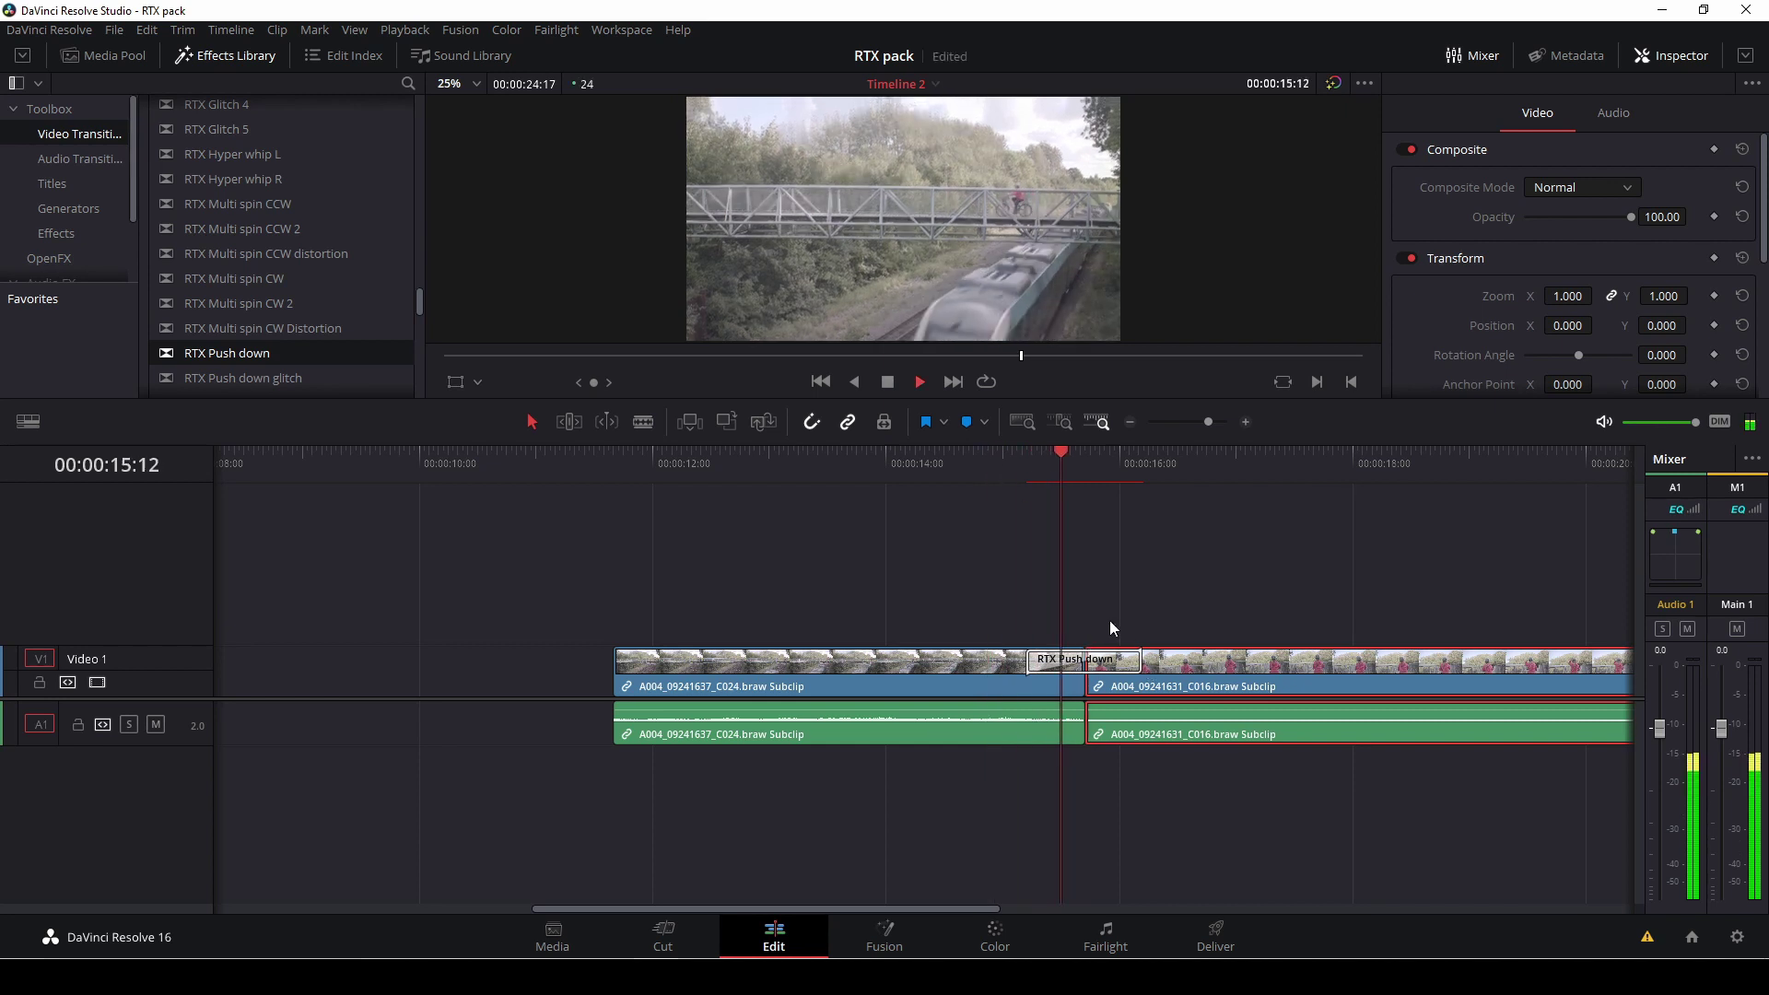
{"action": "key", "text": "space"}
{"action": "left_click", "coordinate": [1002, 468]}
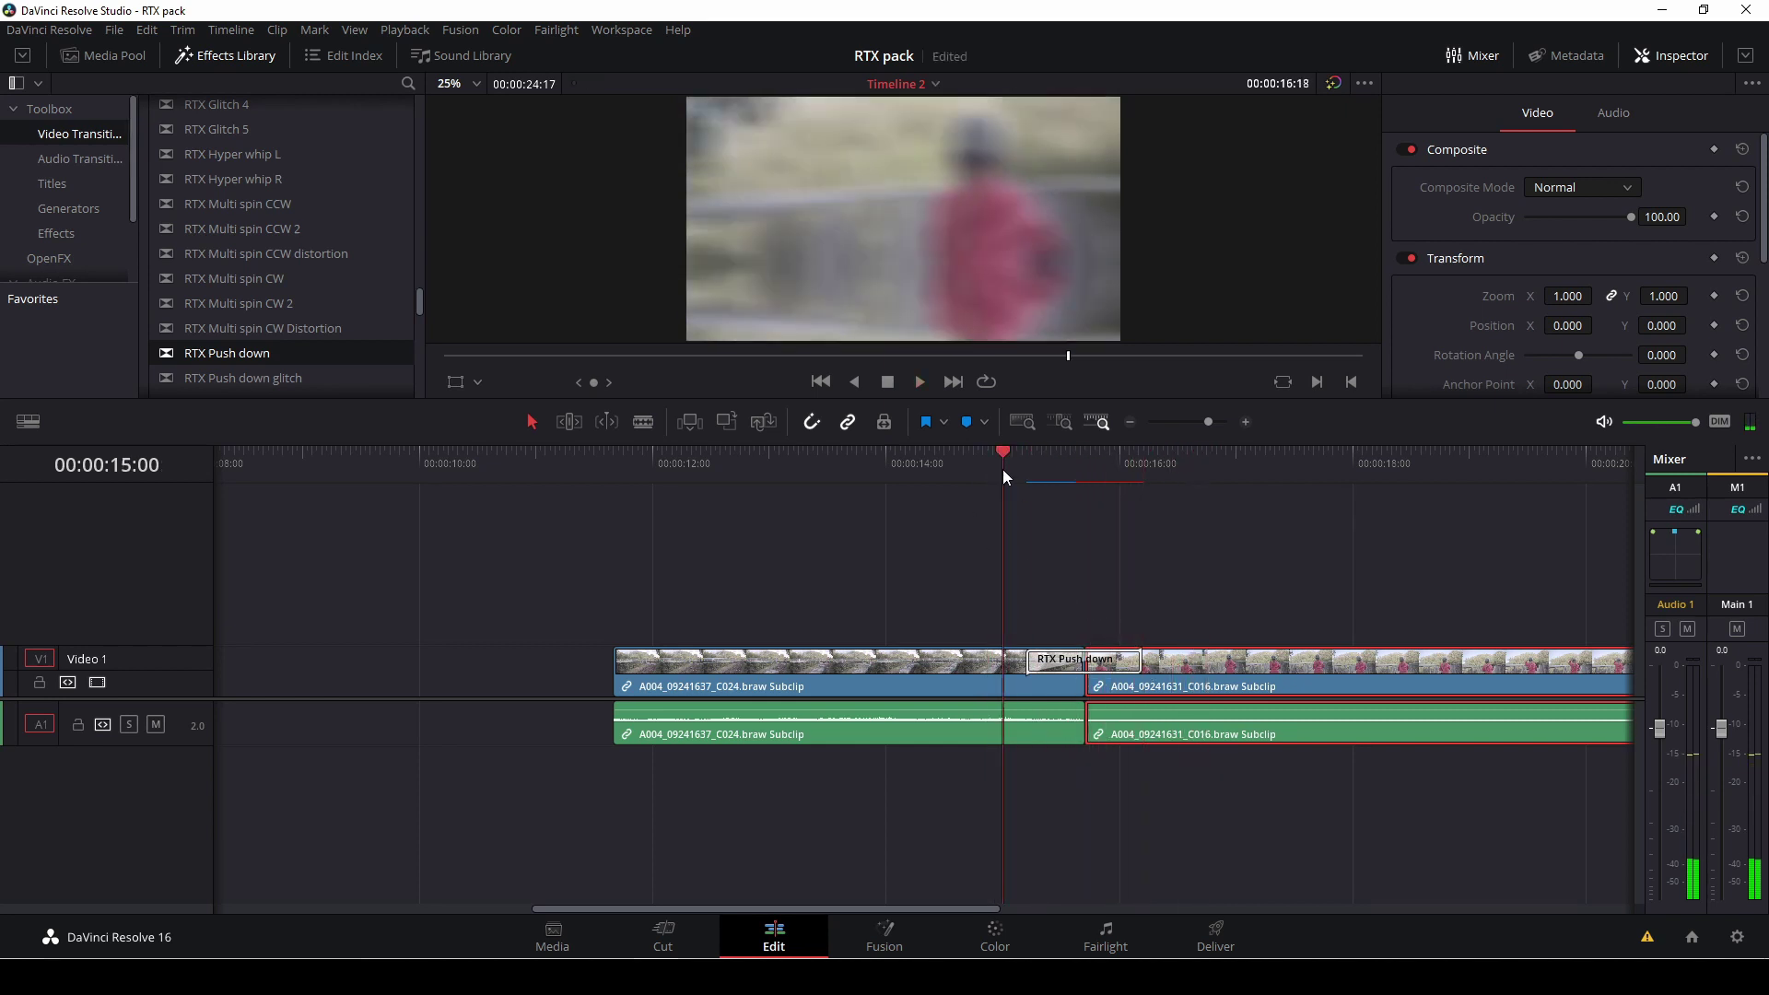
{"action": "key", "text": "space"}
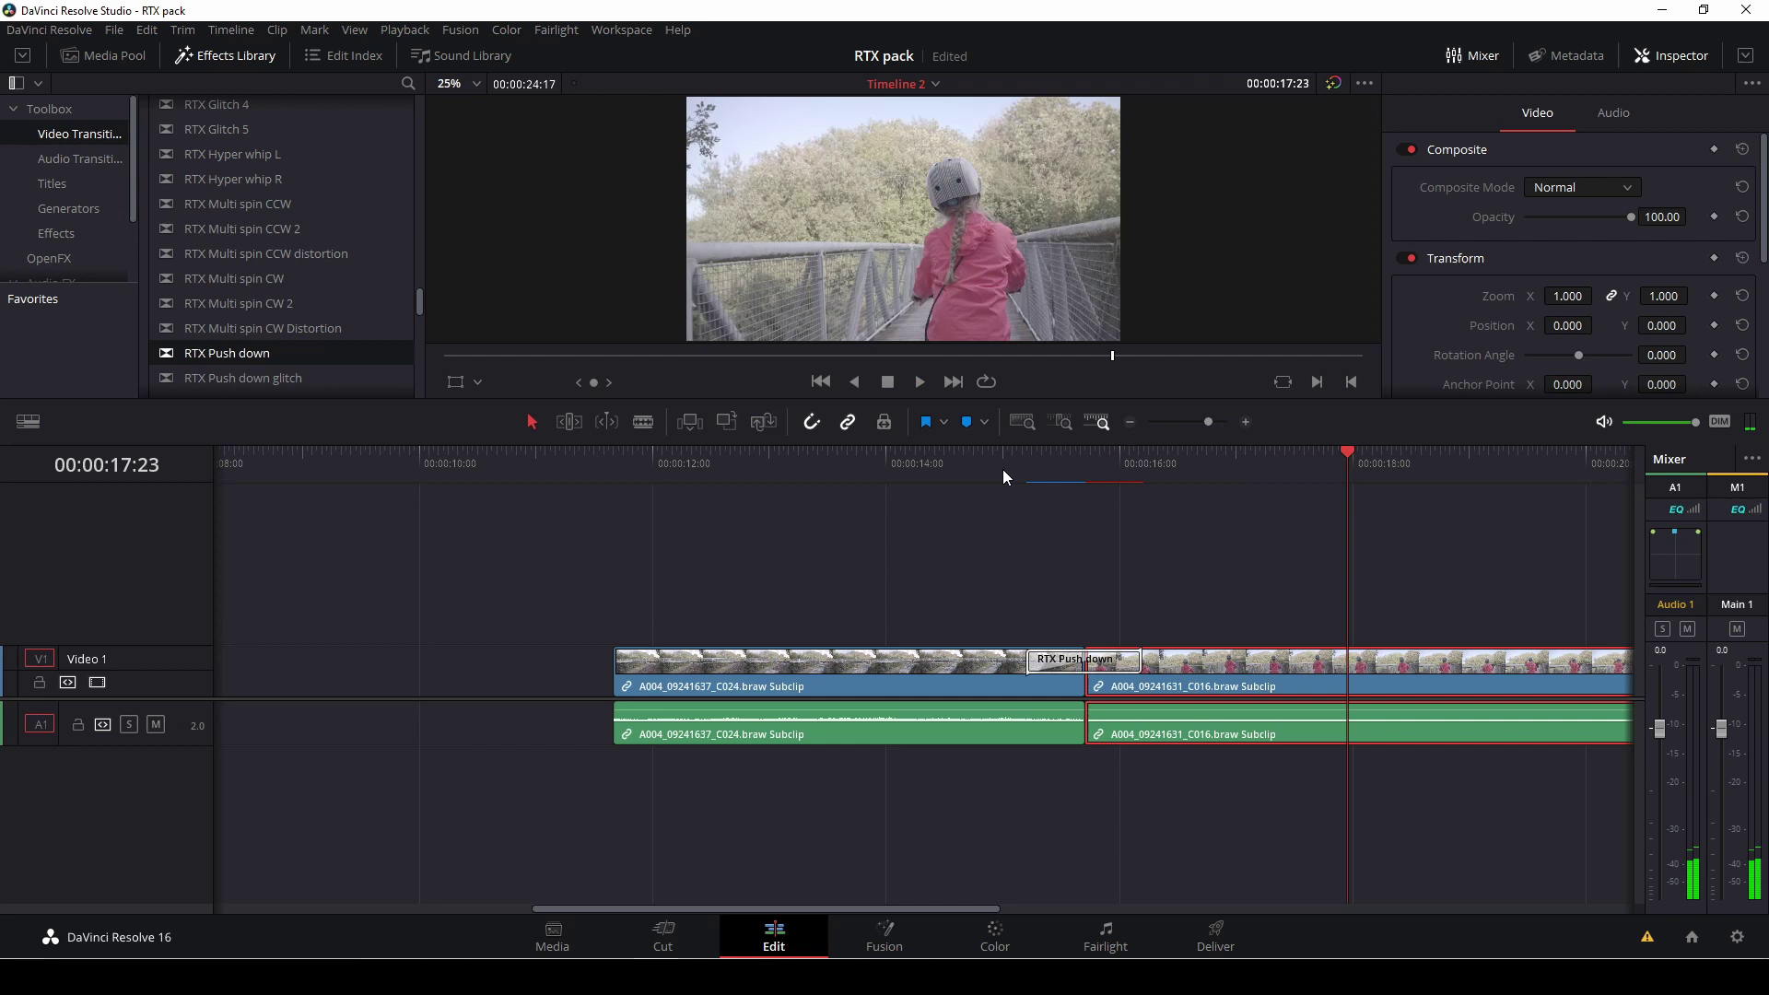
{"action": "left_click", "coordinate": [1003, 468]}
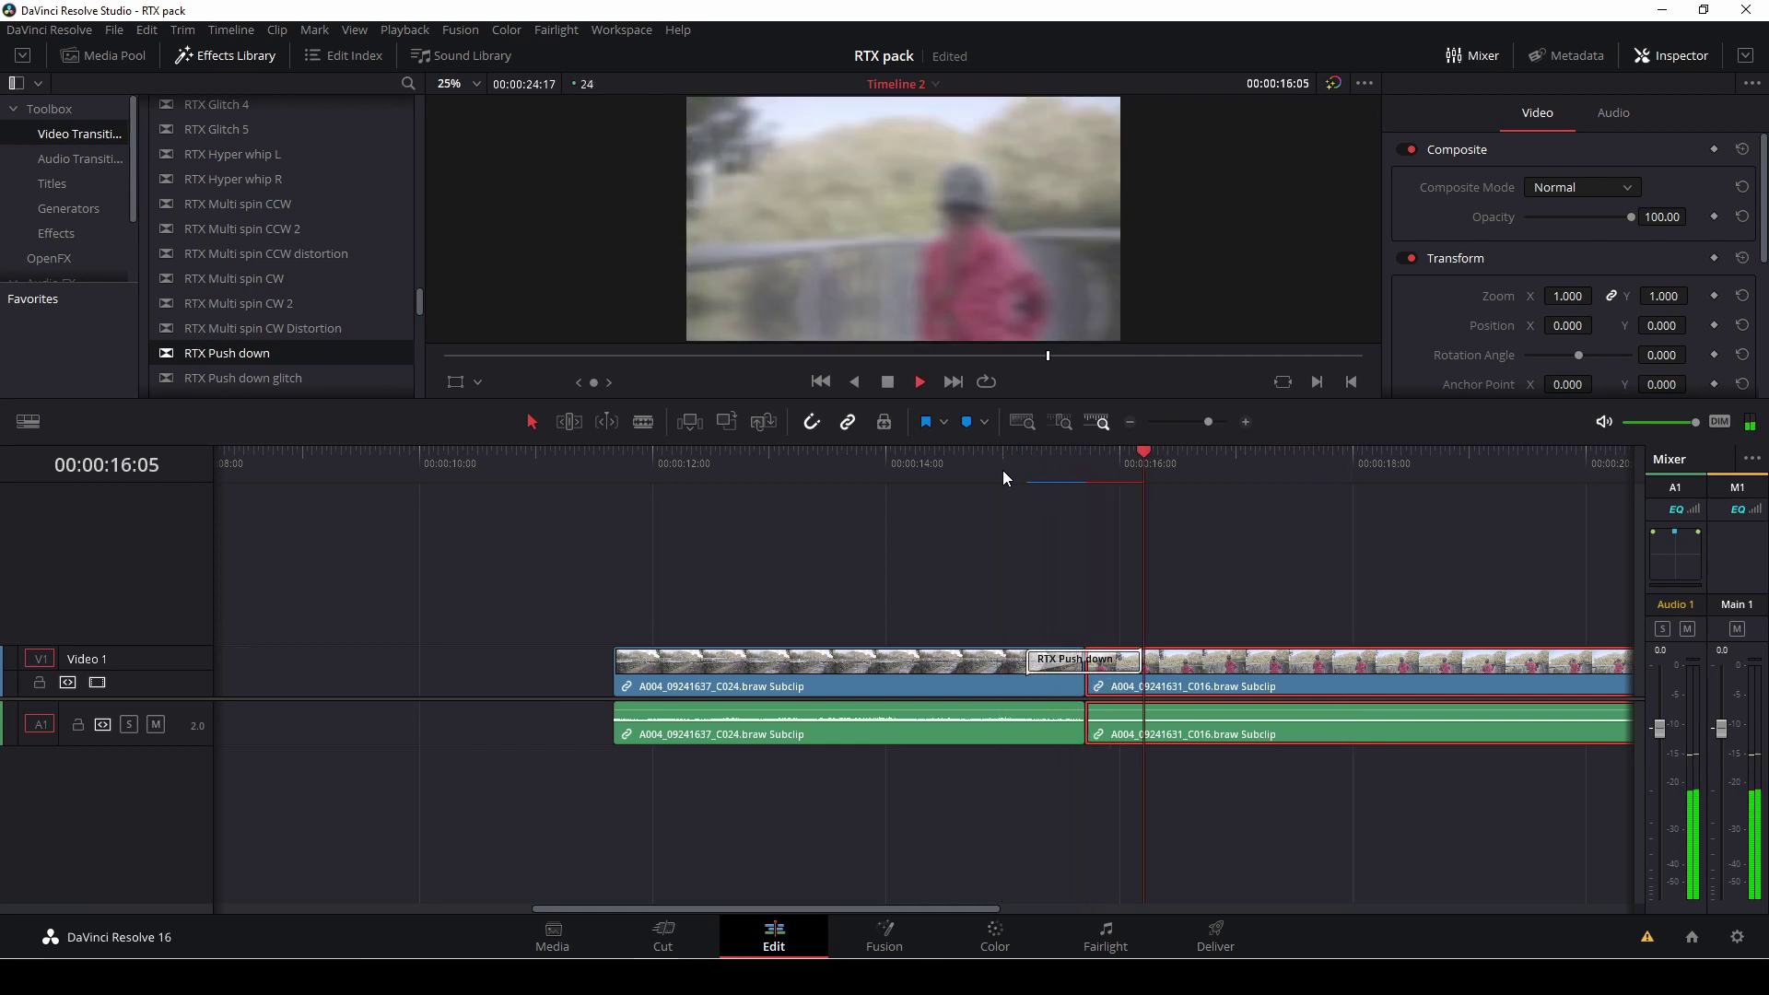
{"action": "key", "text": "space"}
{"action": "left_click", "coordinate": [1002, 468]}
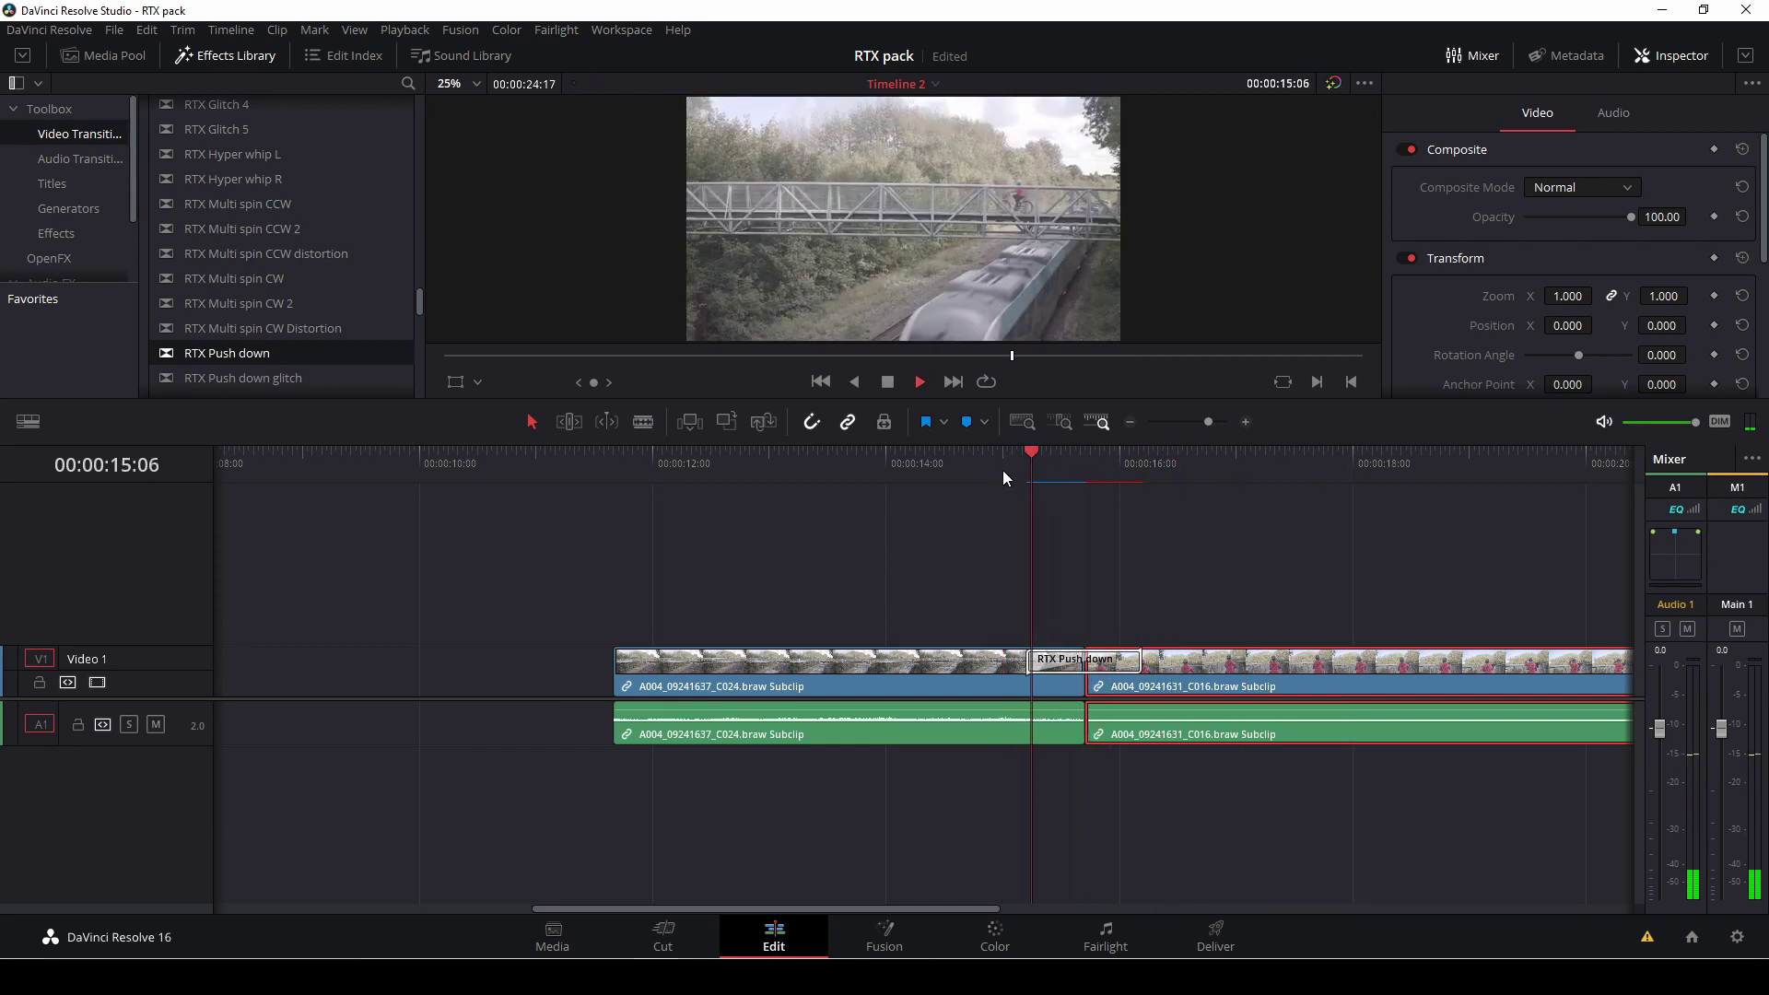
{"action": "key", "text": "space"}
{"action": "left_click", "coordinate": [992, 472]}
{"action": "key", "text": "space"}
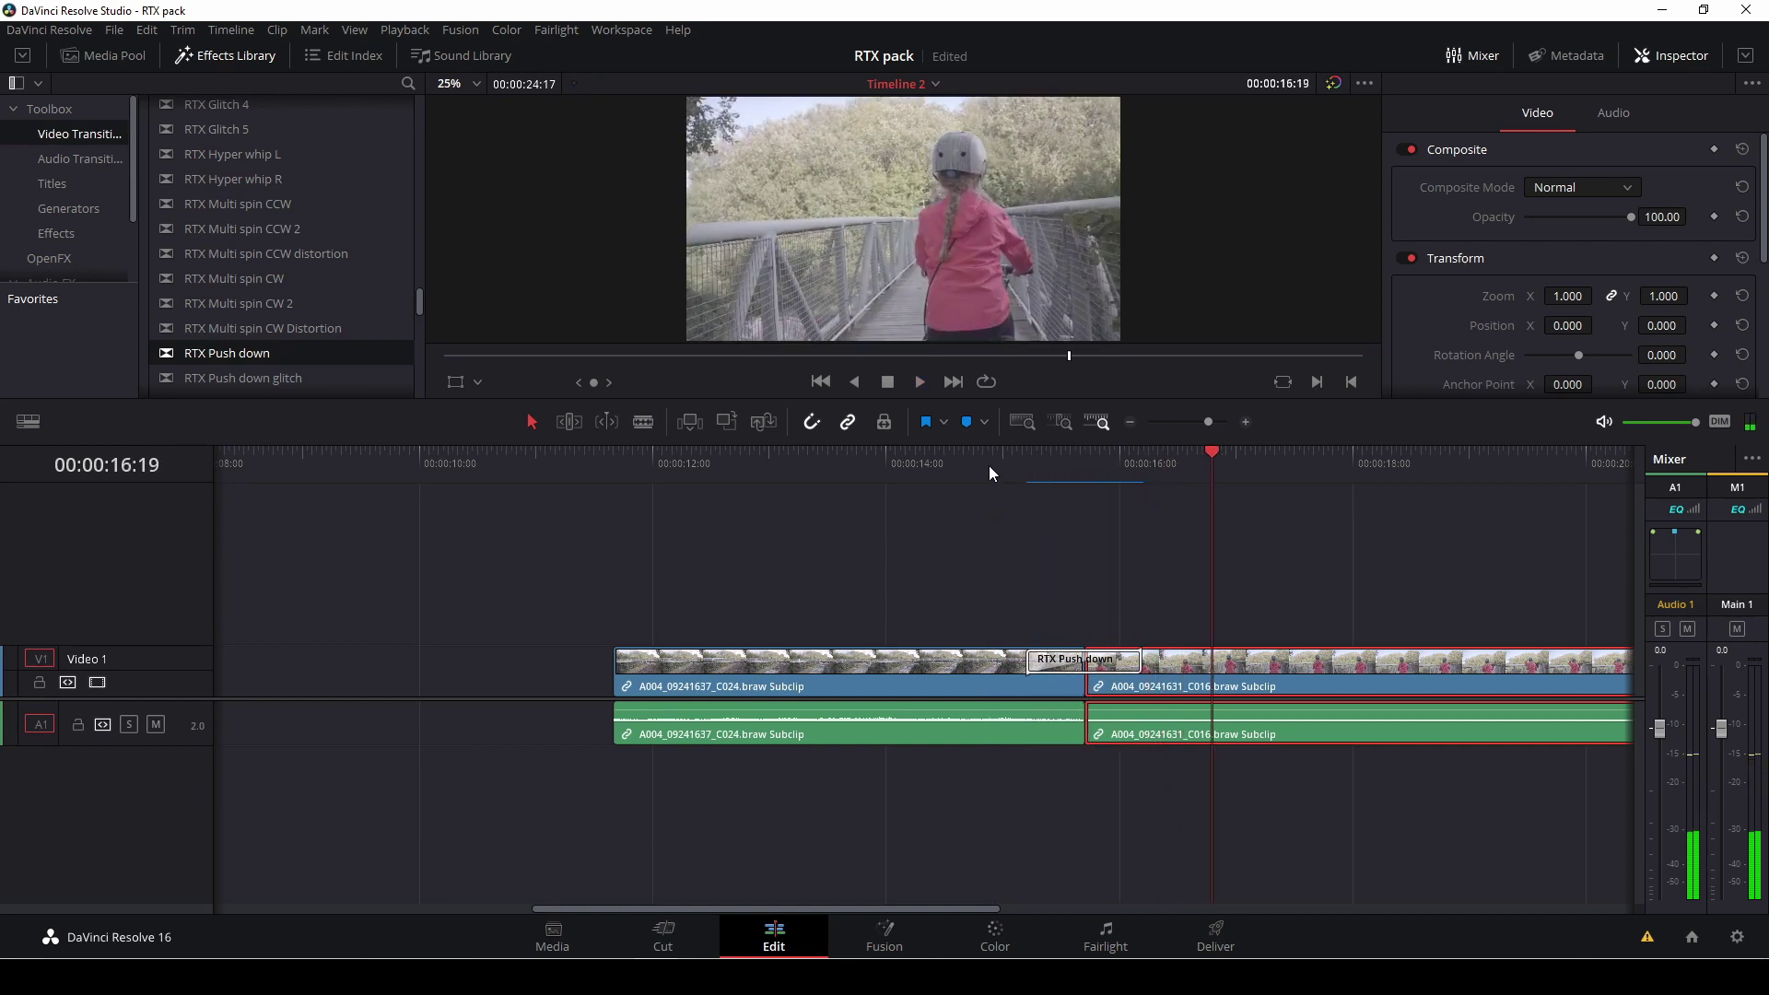
{"action": "left_click", "coordinate": [988, 465]}
{"action": "key", "text": "space"}
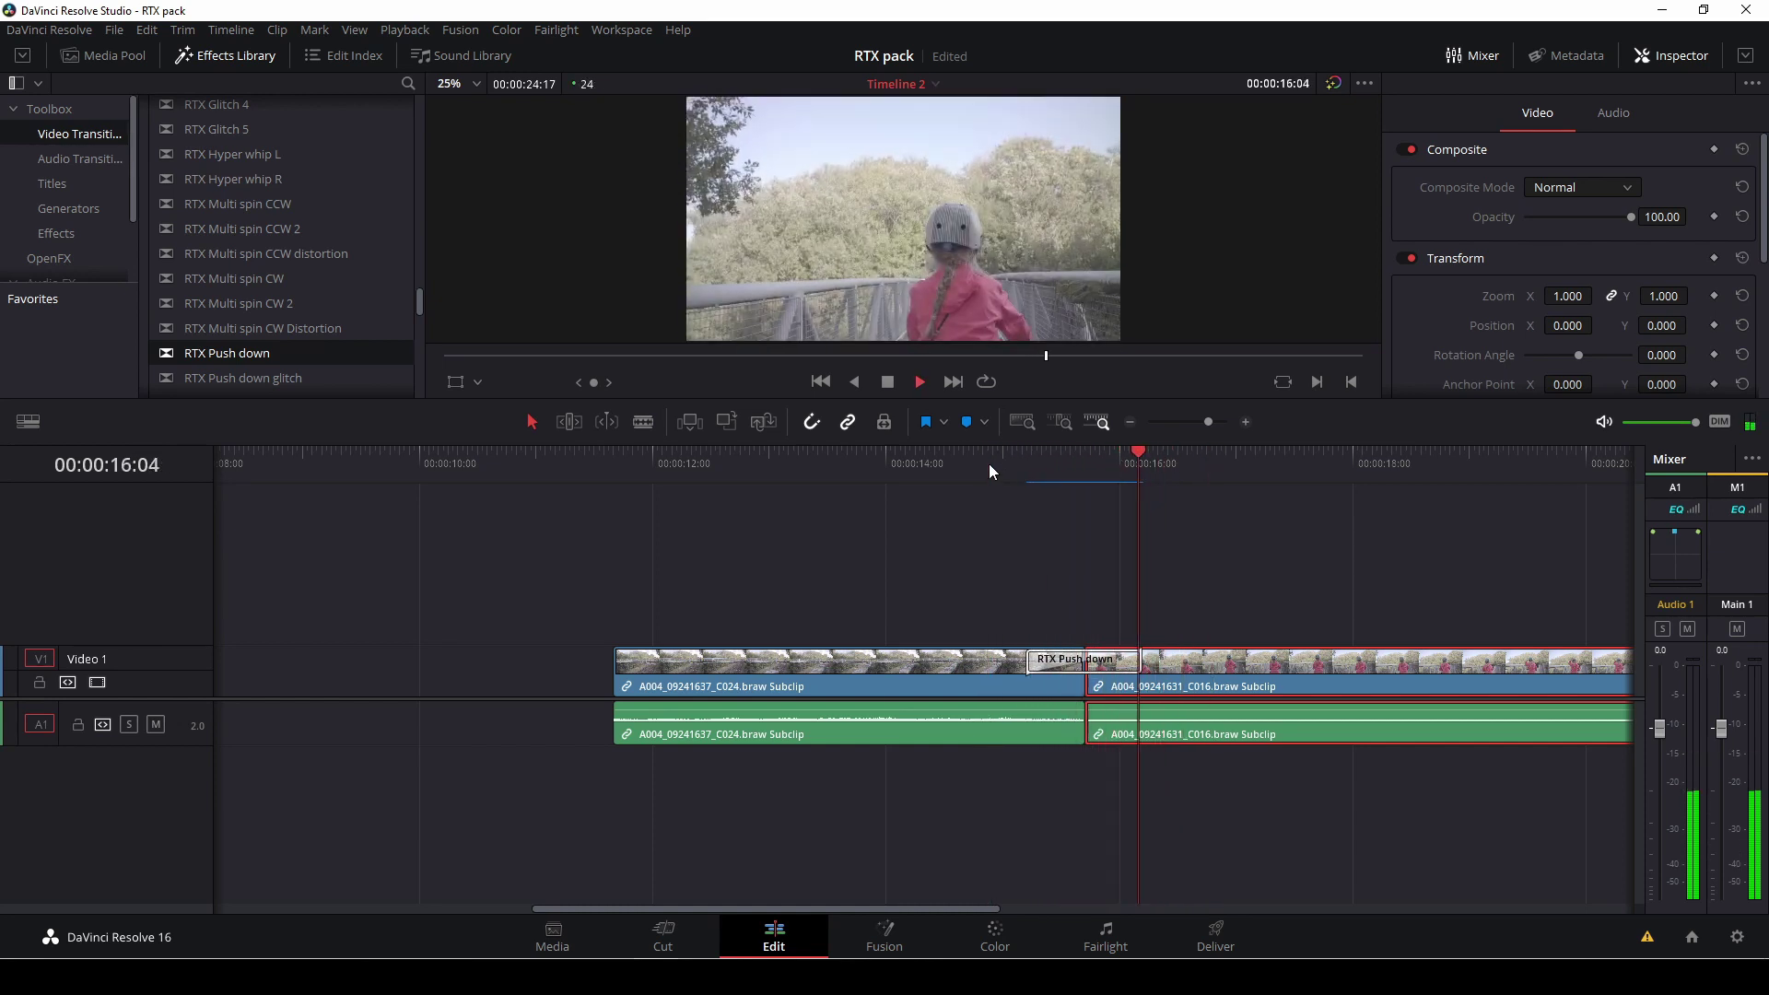
{"action": "key", "text": "space"}
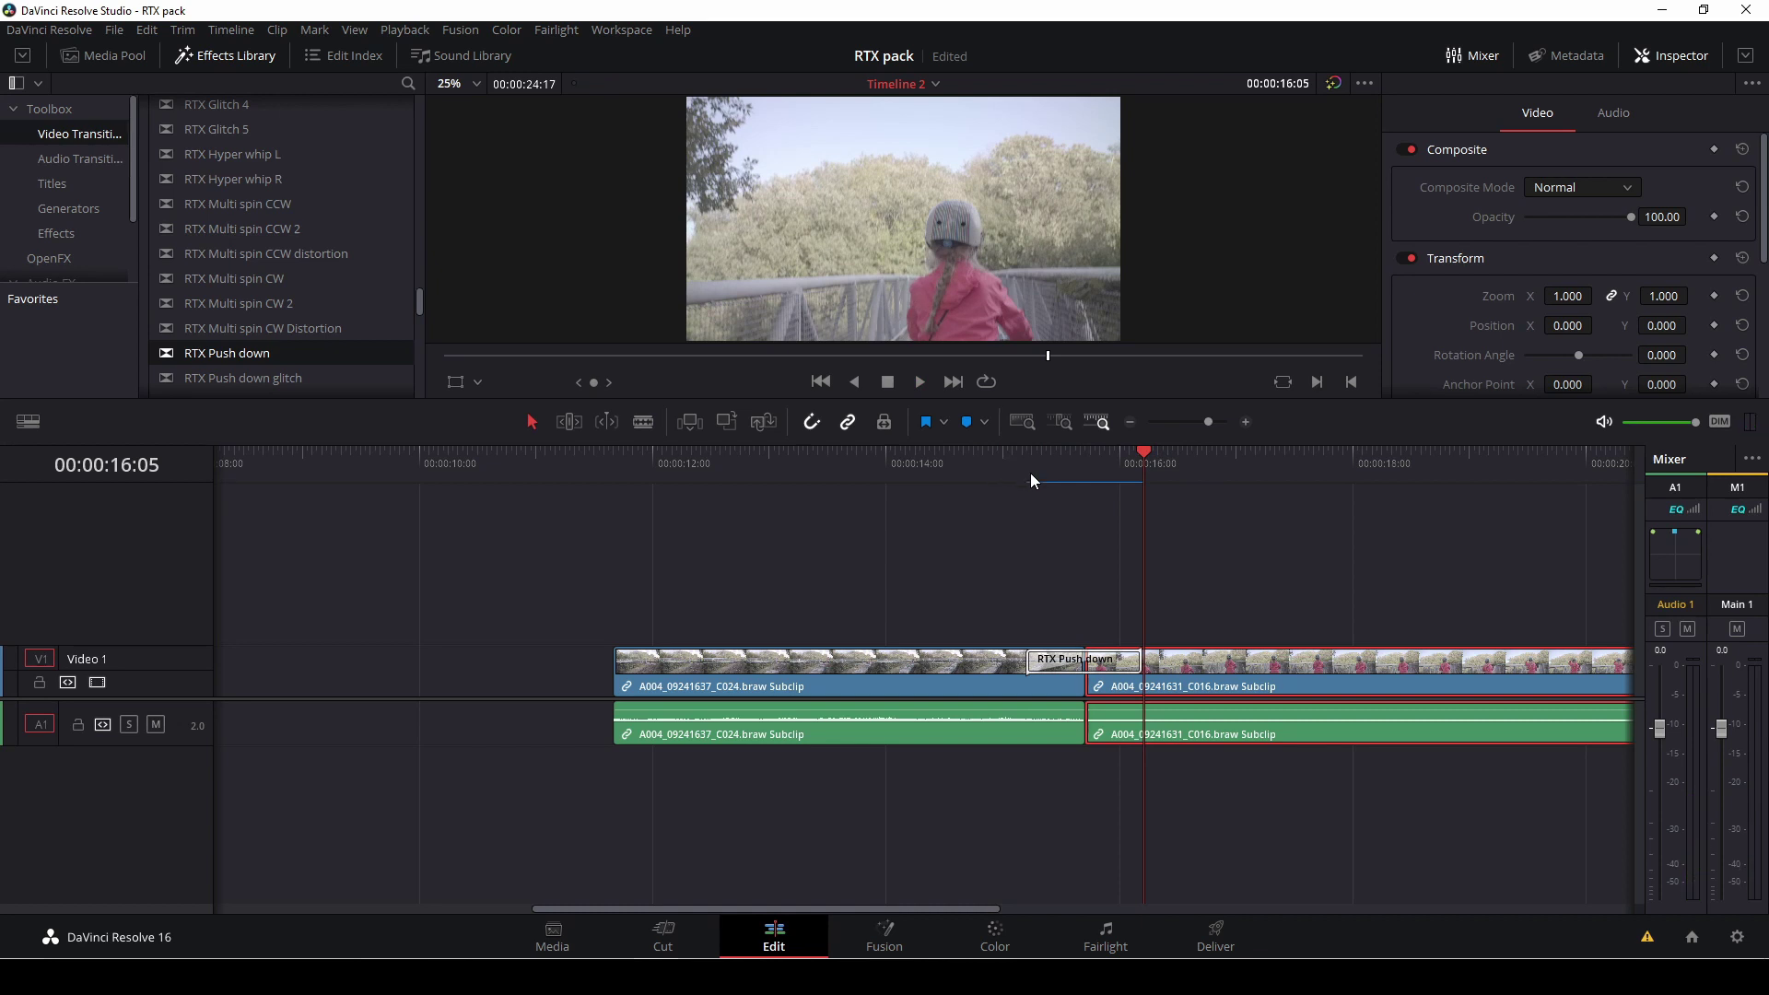
Step: Search the Sound Library for 'cart'
{"action": "left_click", "coordinate": [459, 55]}
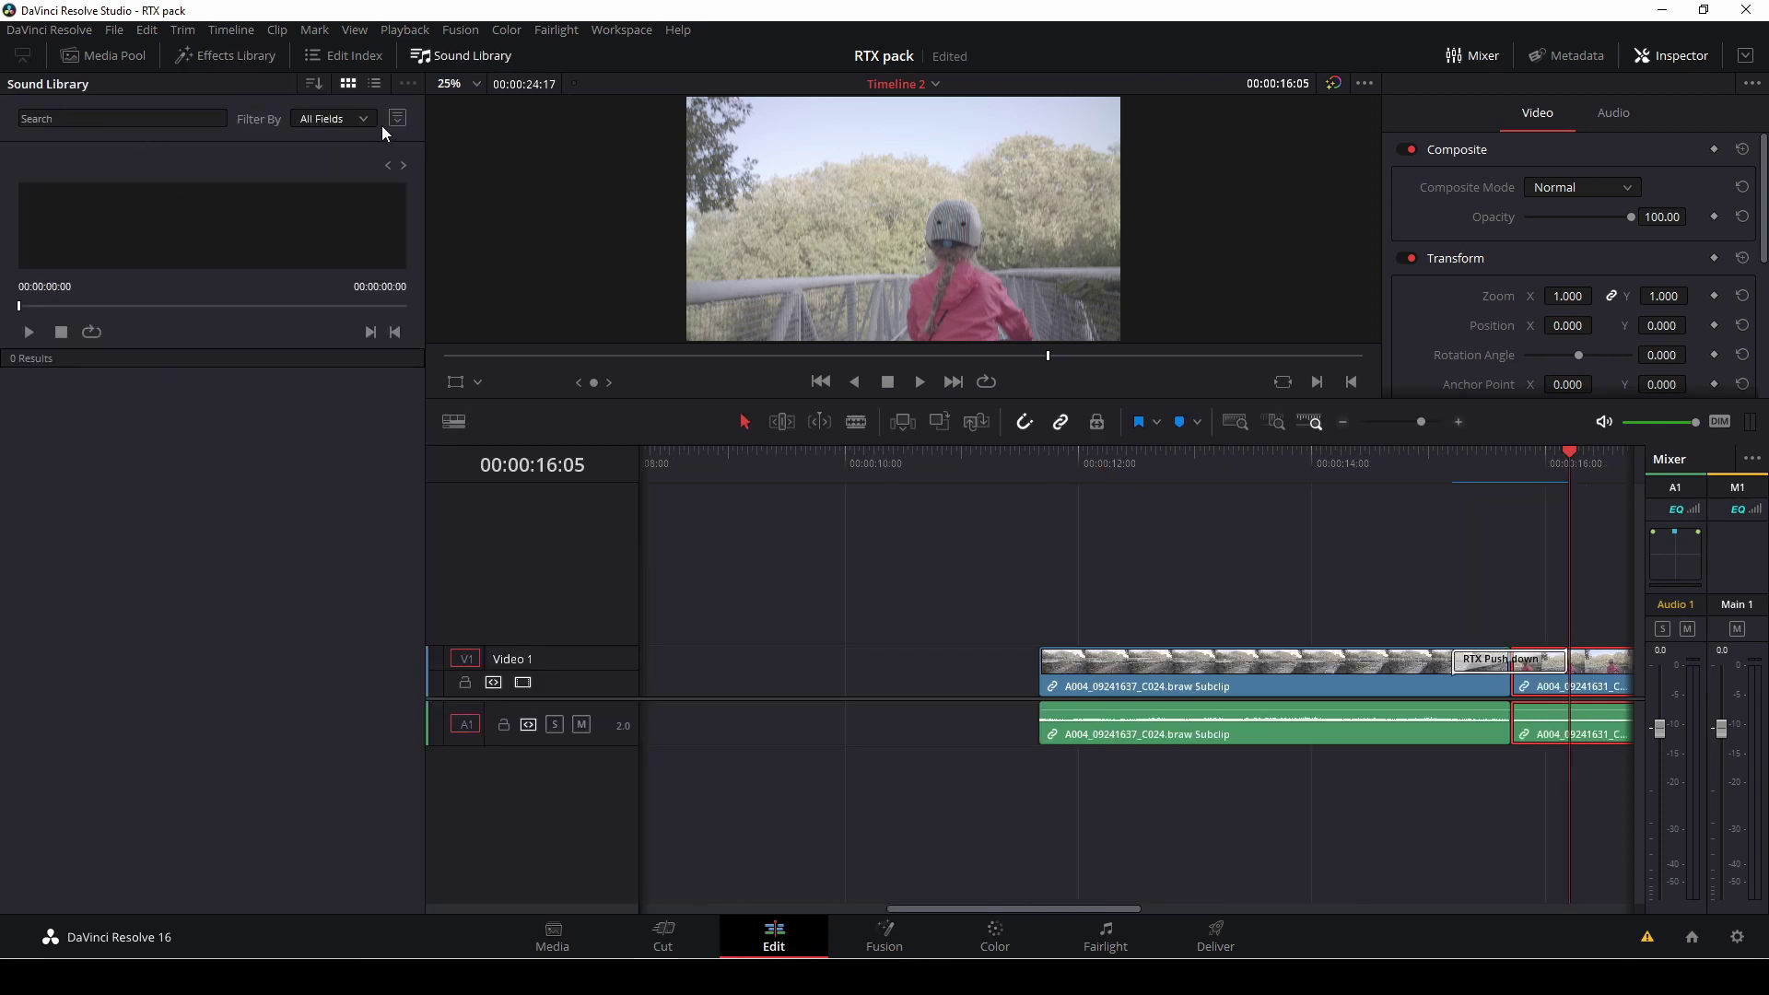
{"action": "left_click", "coordinate": [129, 119]}
{"action": "type", "text": "cart"}
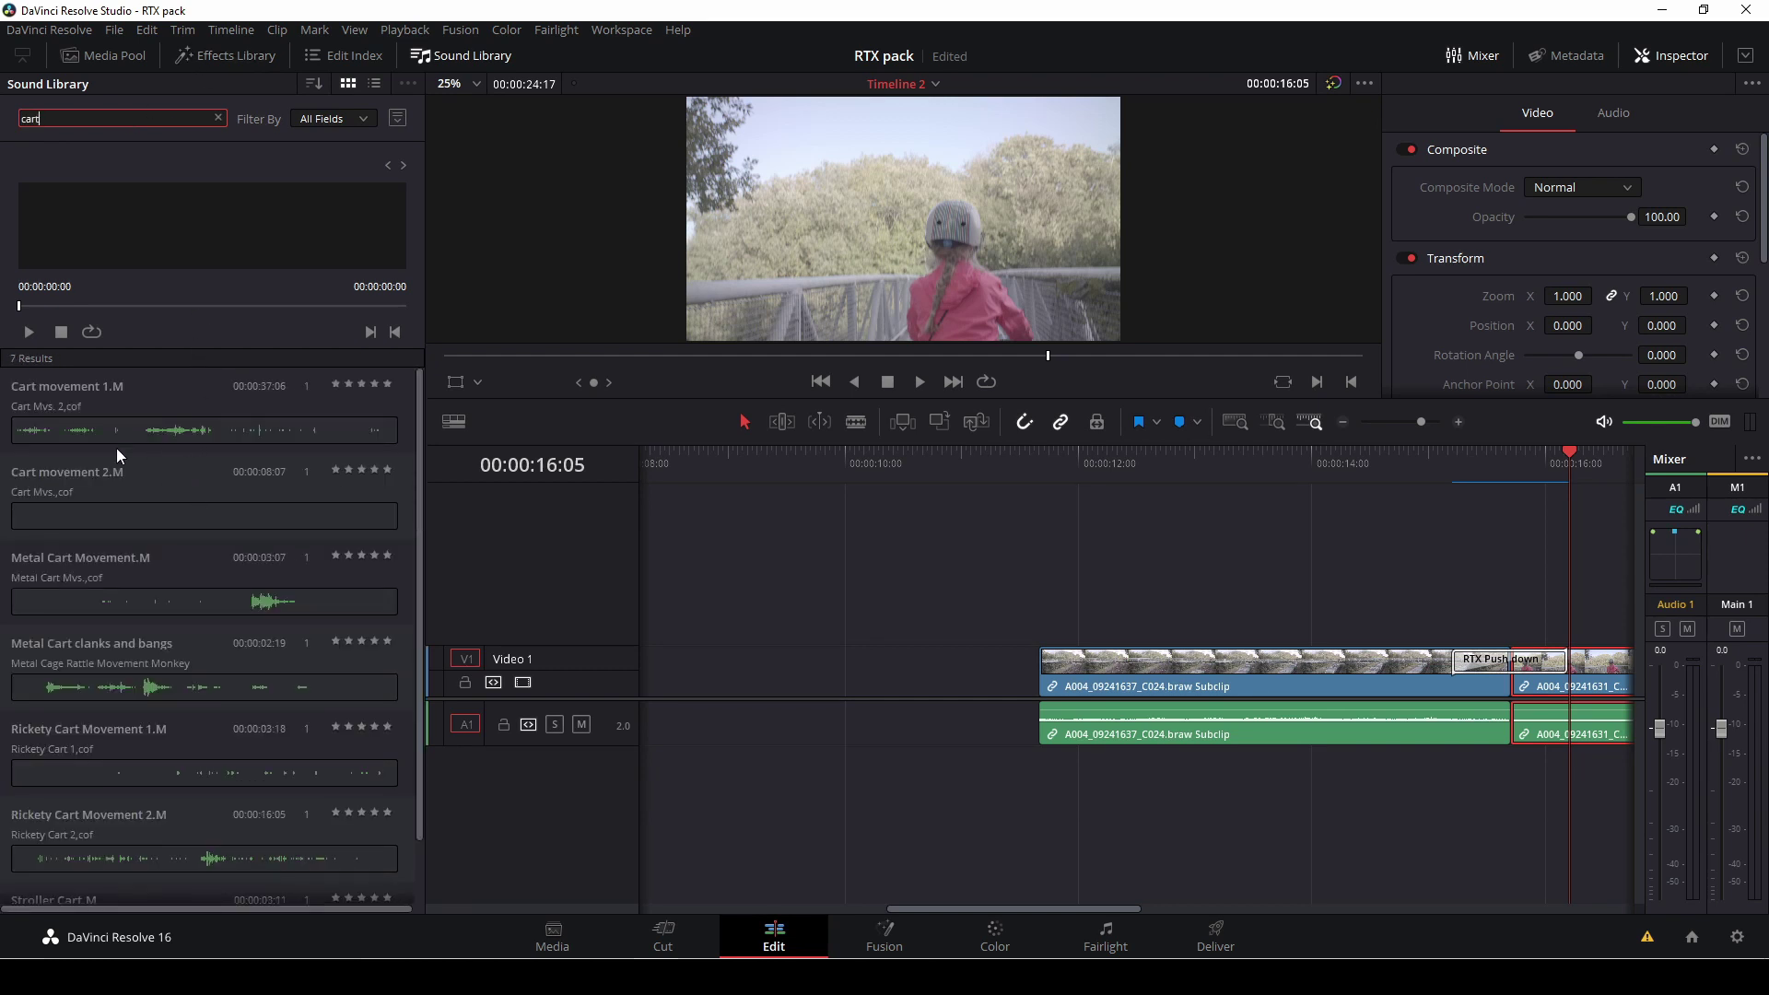
Step: Audition Cart movement 1.M, Metal Cart clanks and bangs, and Rickety Cart Movement 1.M, then reload Cart movement 1.M
{"action": "left_click", "coordinate": [91, 429]}
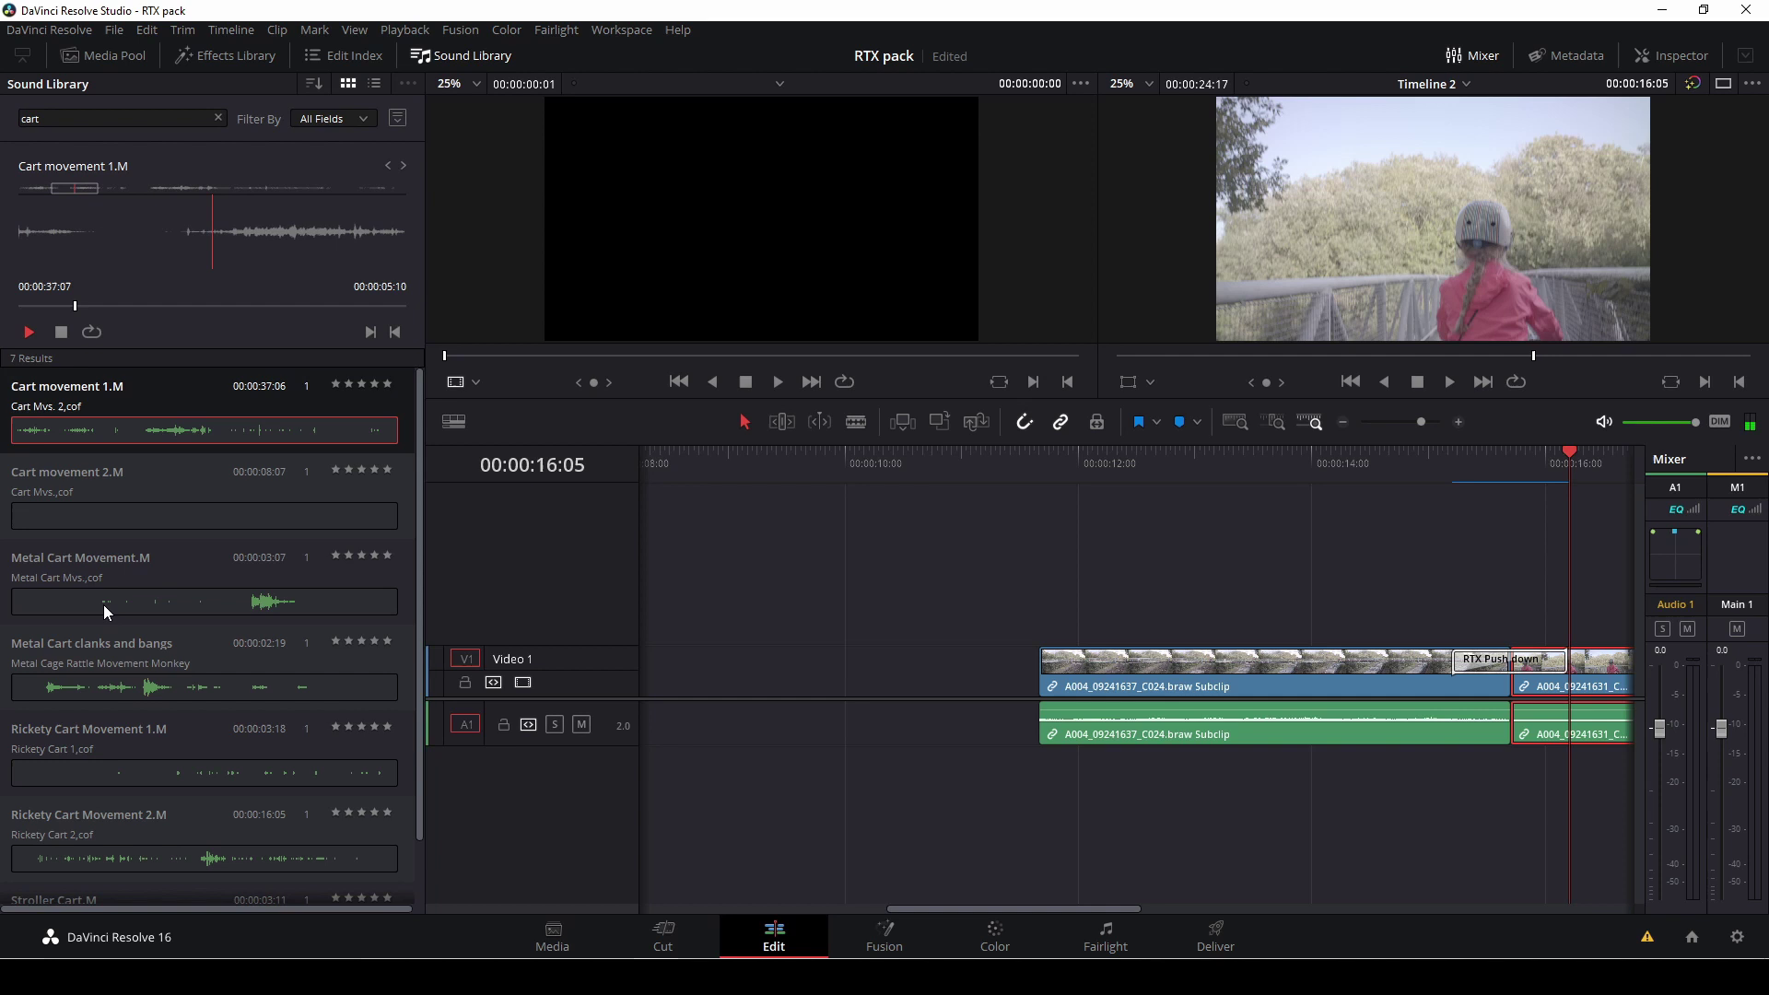
{"action": "left_click", "coordinate": [72, 673]}
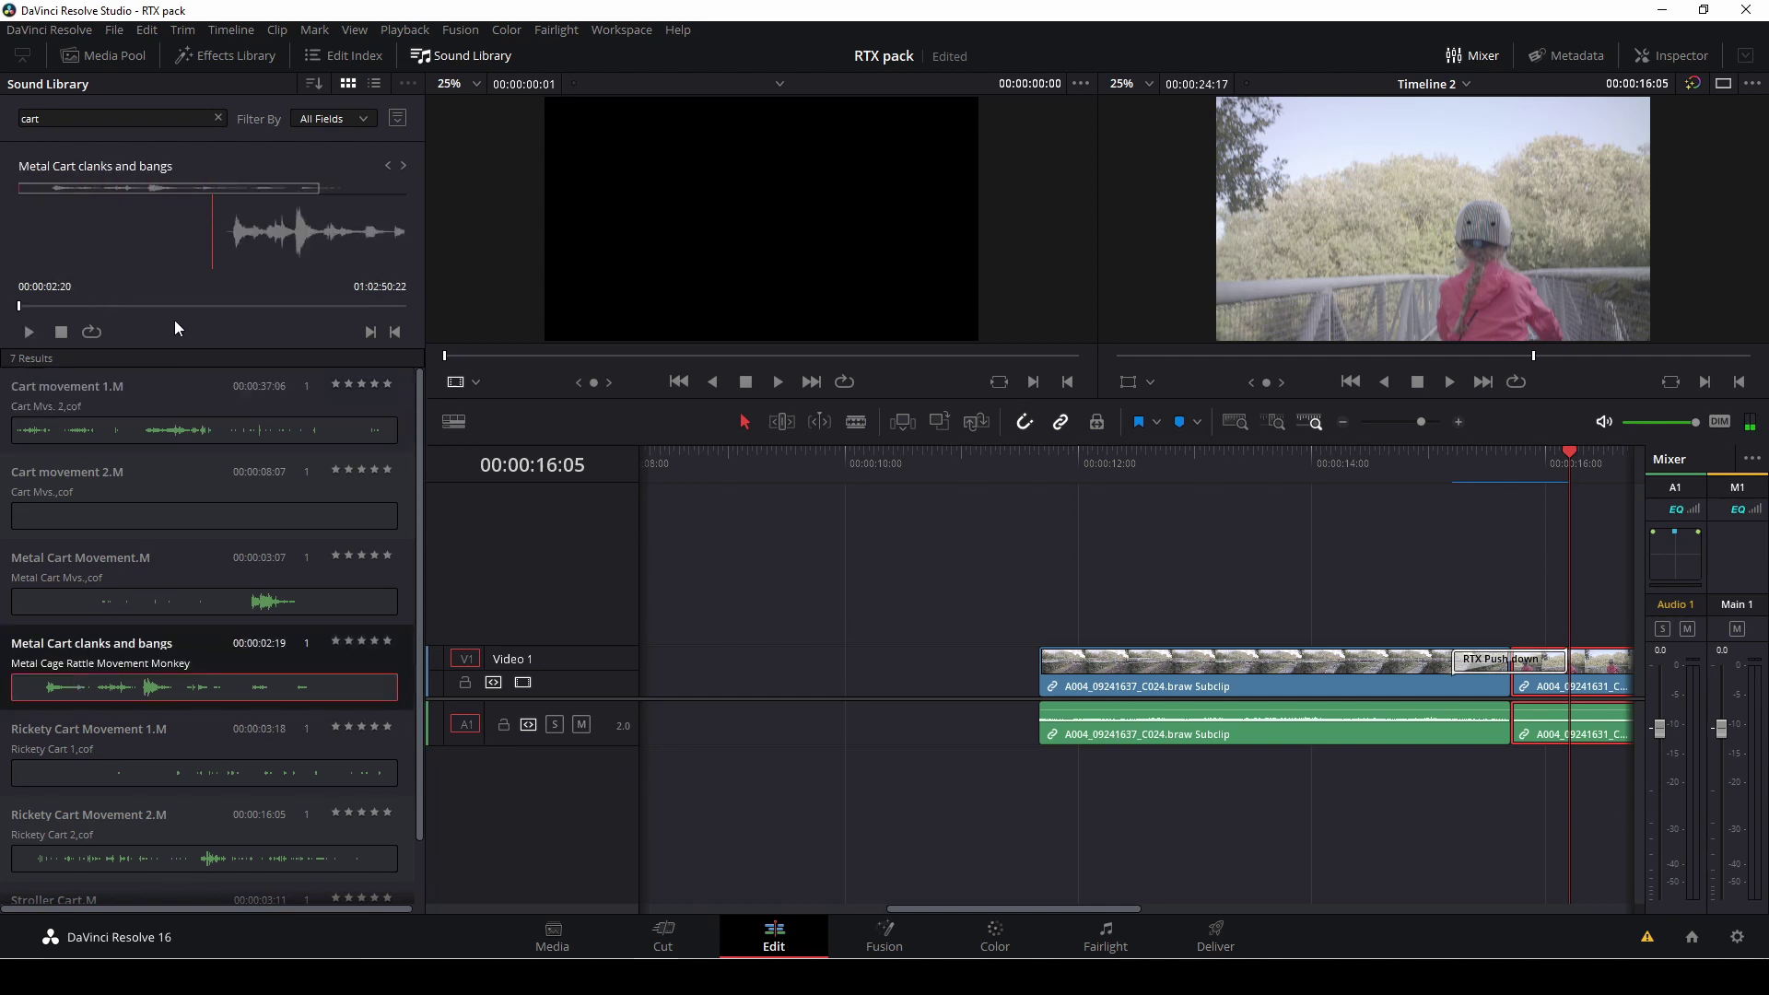
{"action": "left_click", "coordinate": [26, 332]}
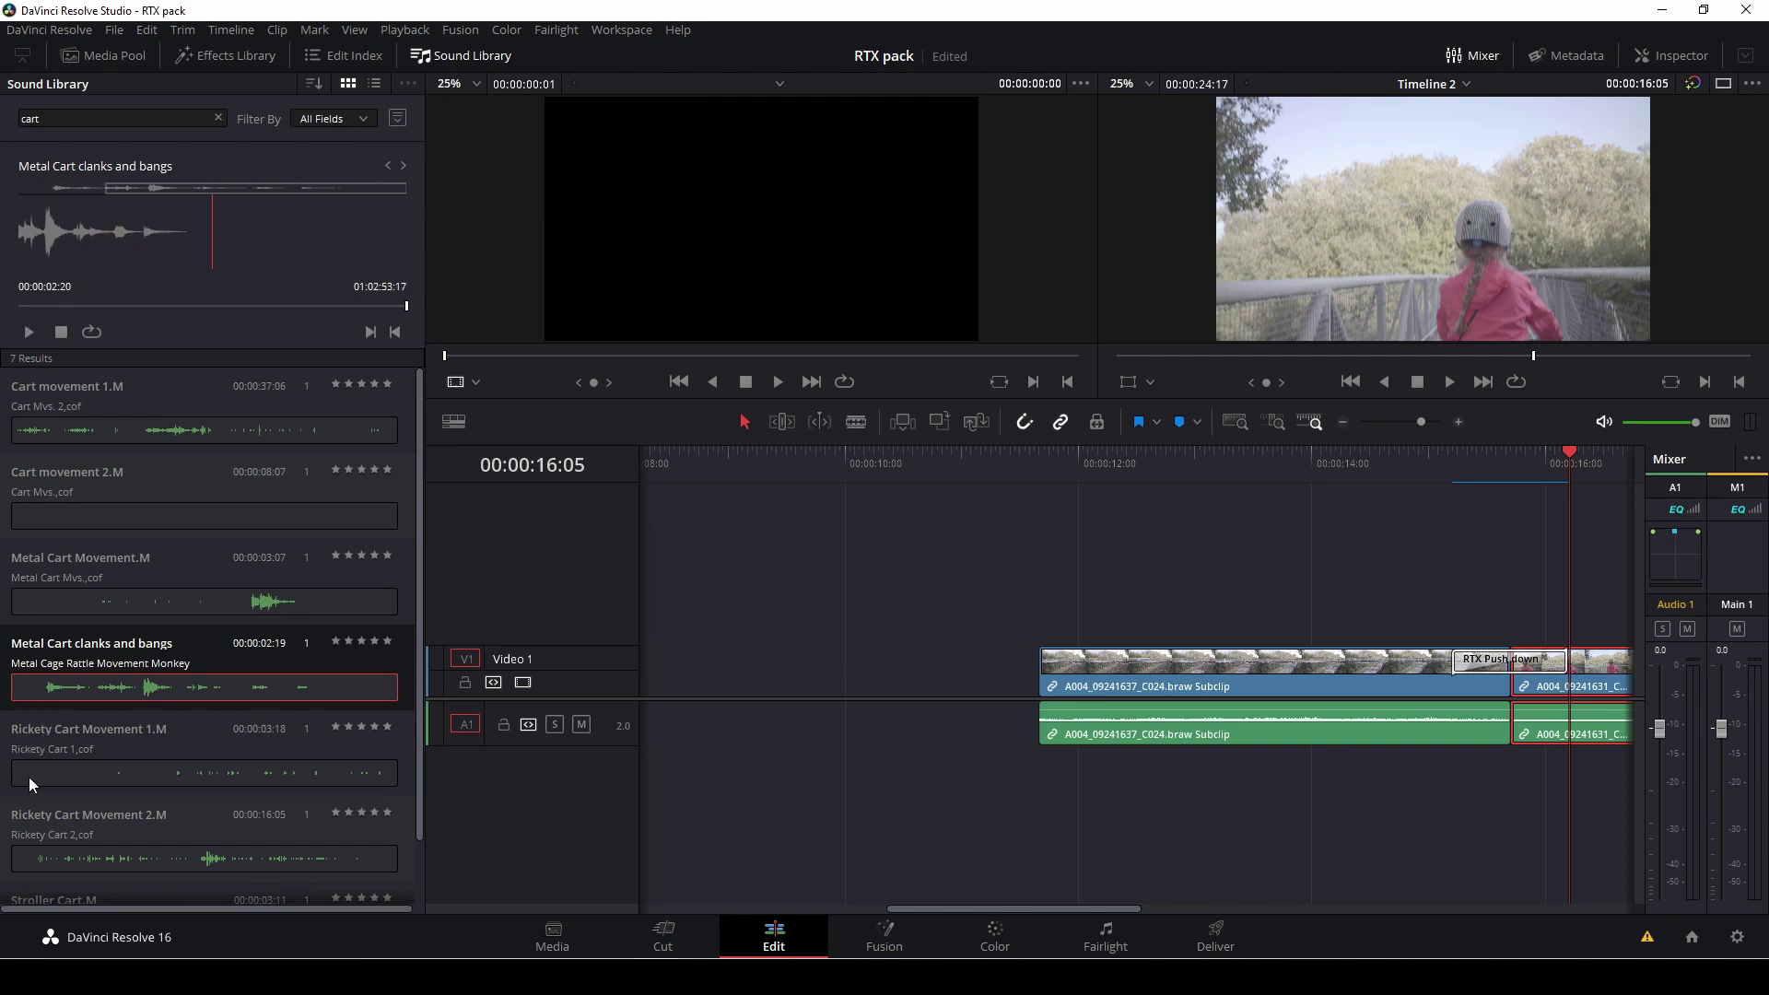
{"action": "left_click", "coordinate": [33, 748]}
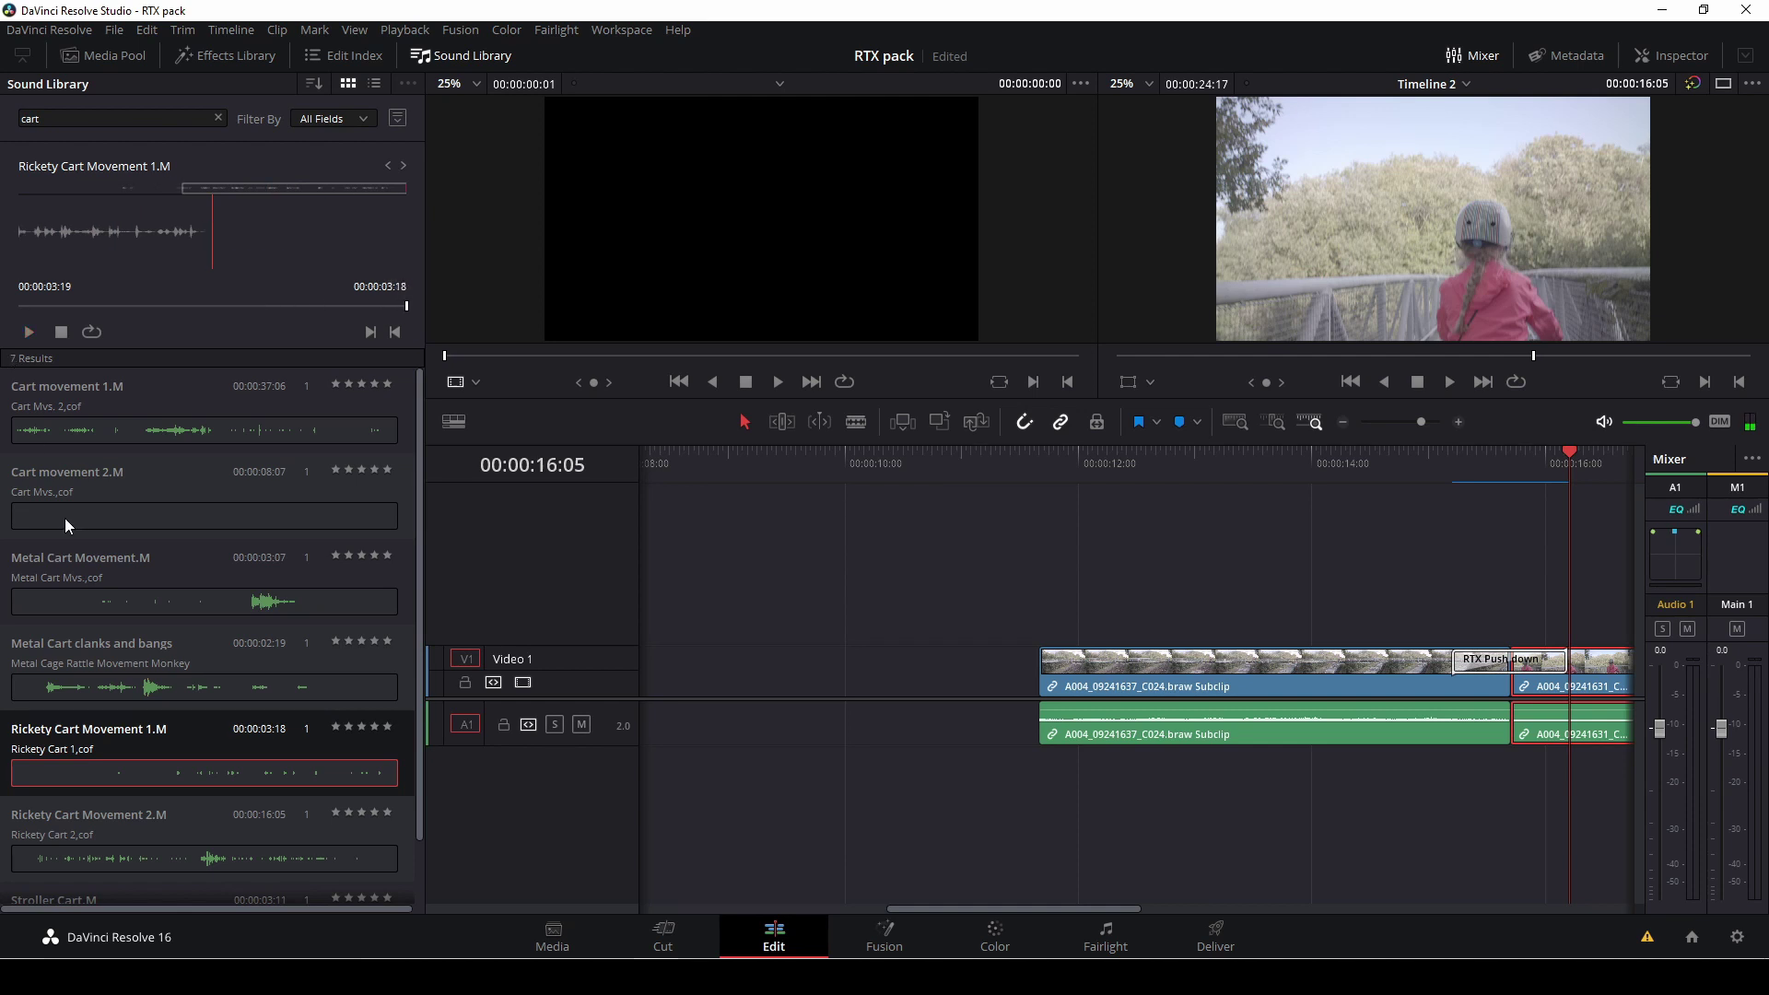
{"action": "scroll", "coordinate": [74, 528], "scroll_direction": "down", "scroll_amount": 1}
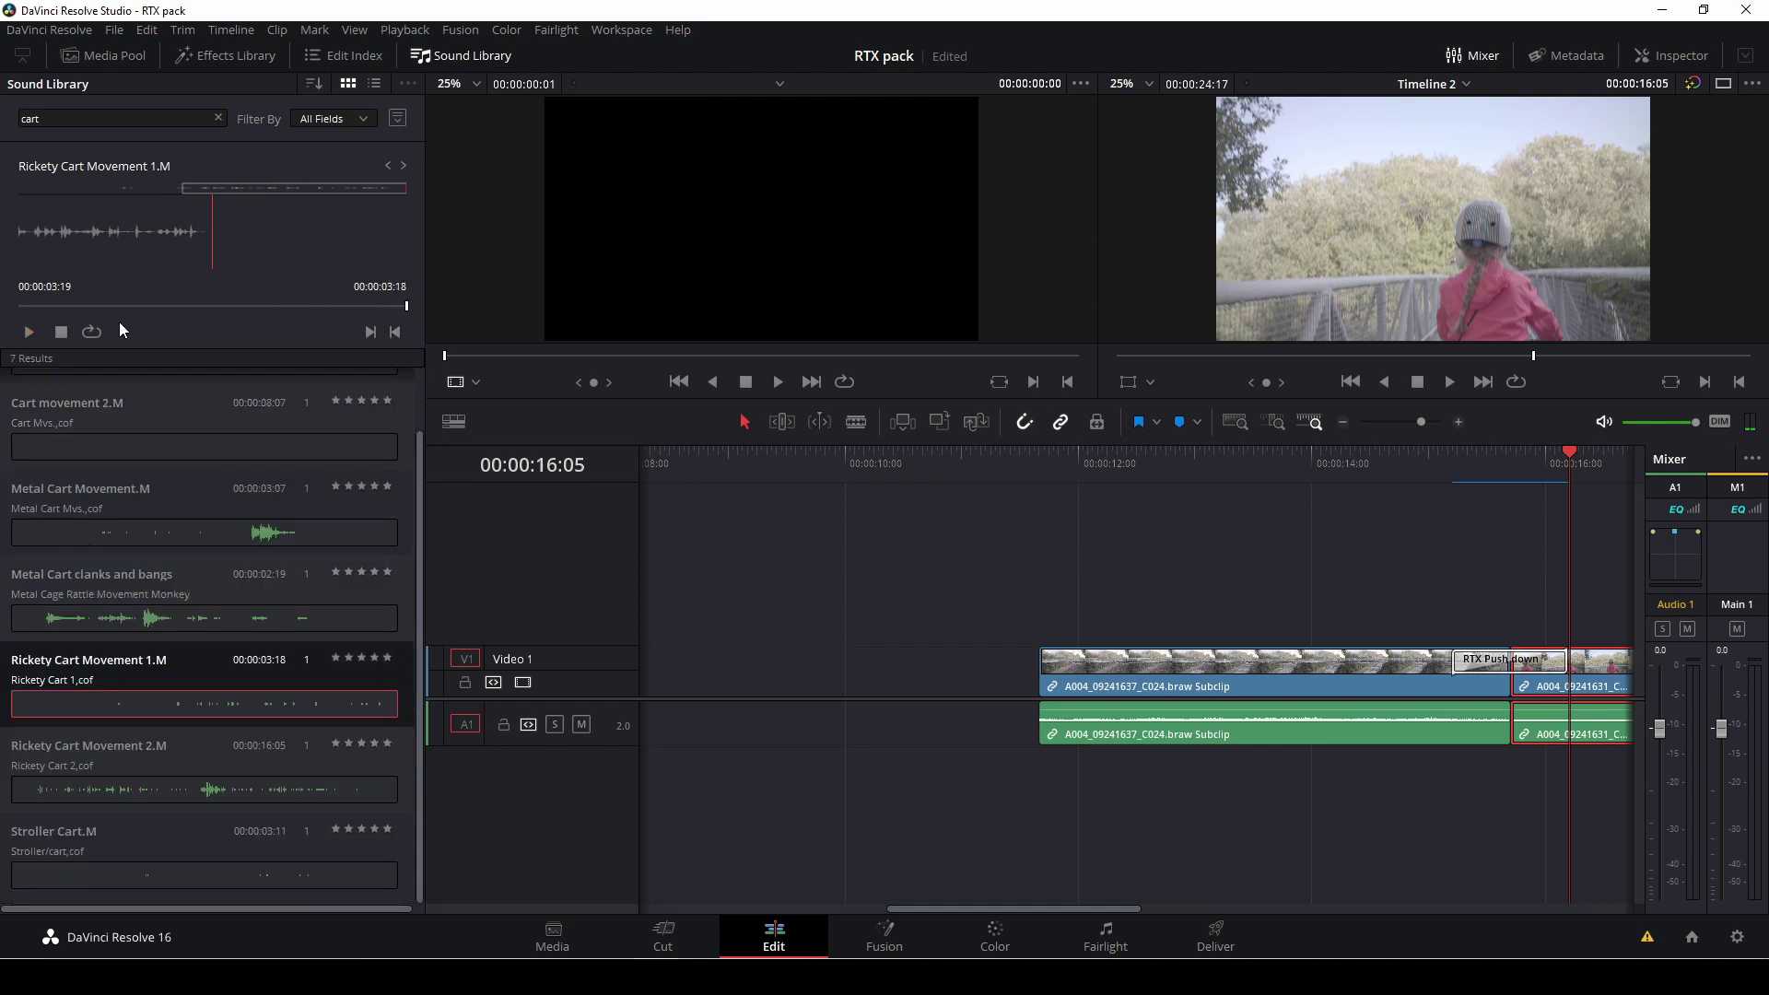
{"action": "scroll", "coordinate": [107, 514], "scroll_direction": "up", "scroll_amount": 1}
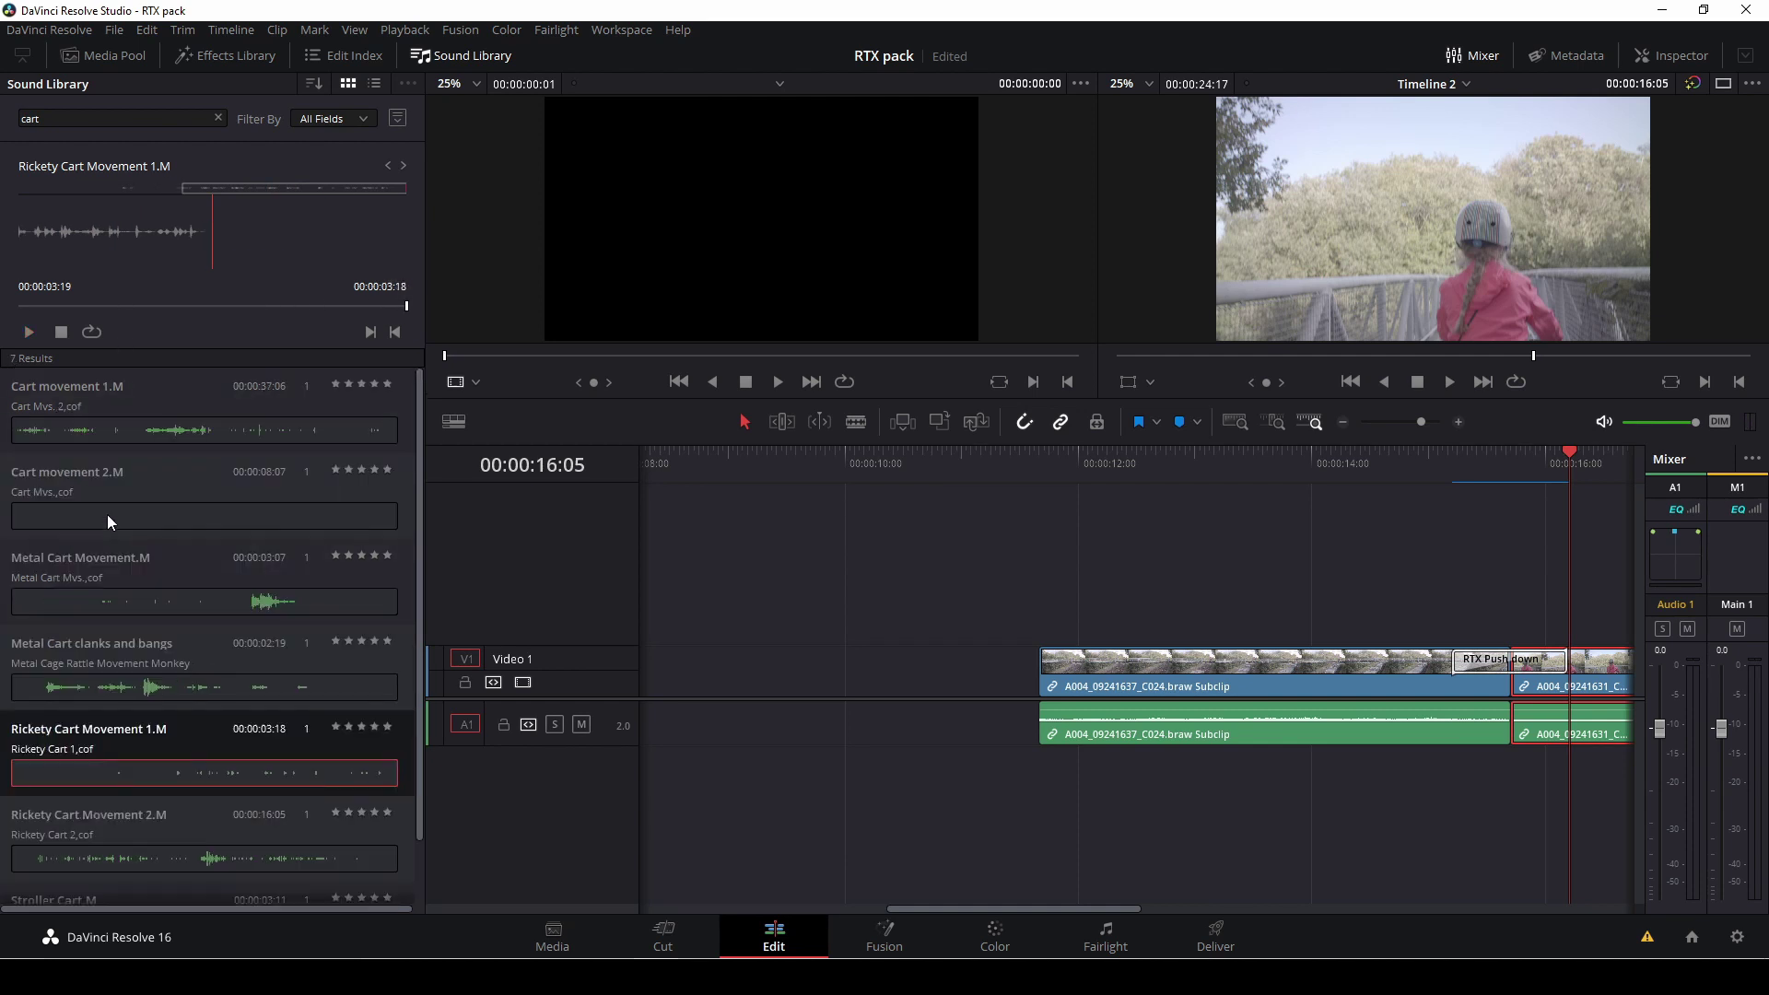
{"action": "left_click", "coordinate": [59, 404]}
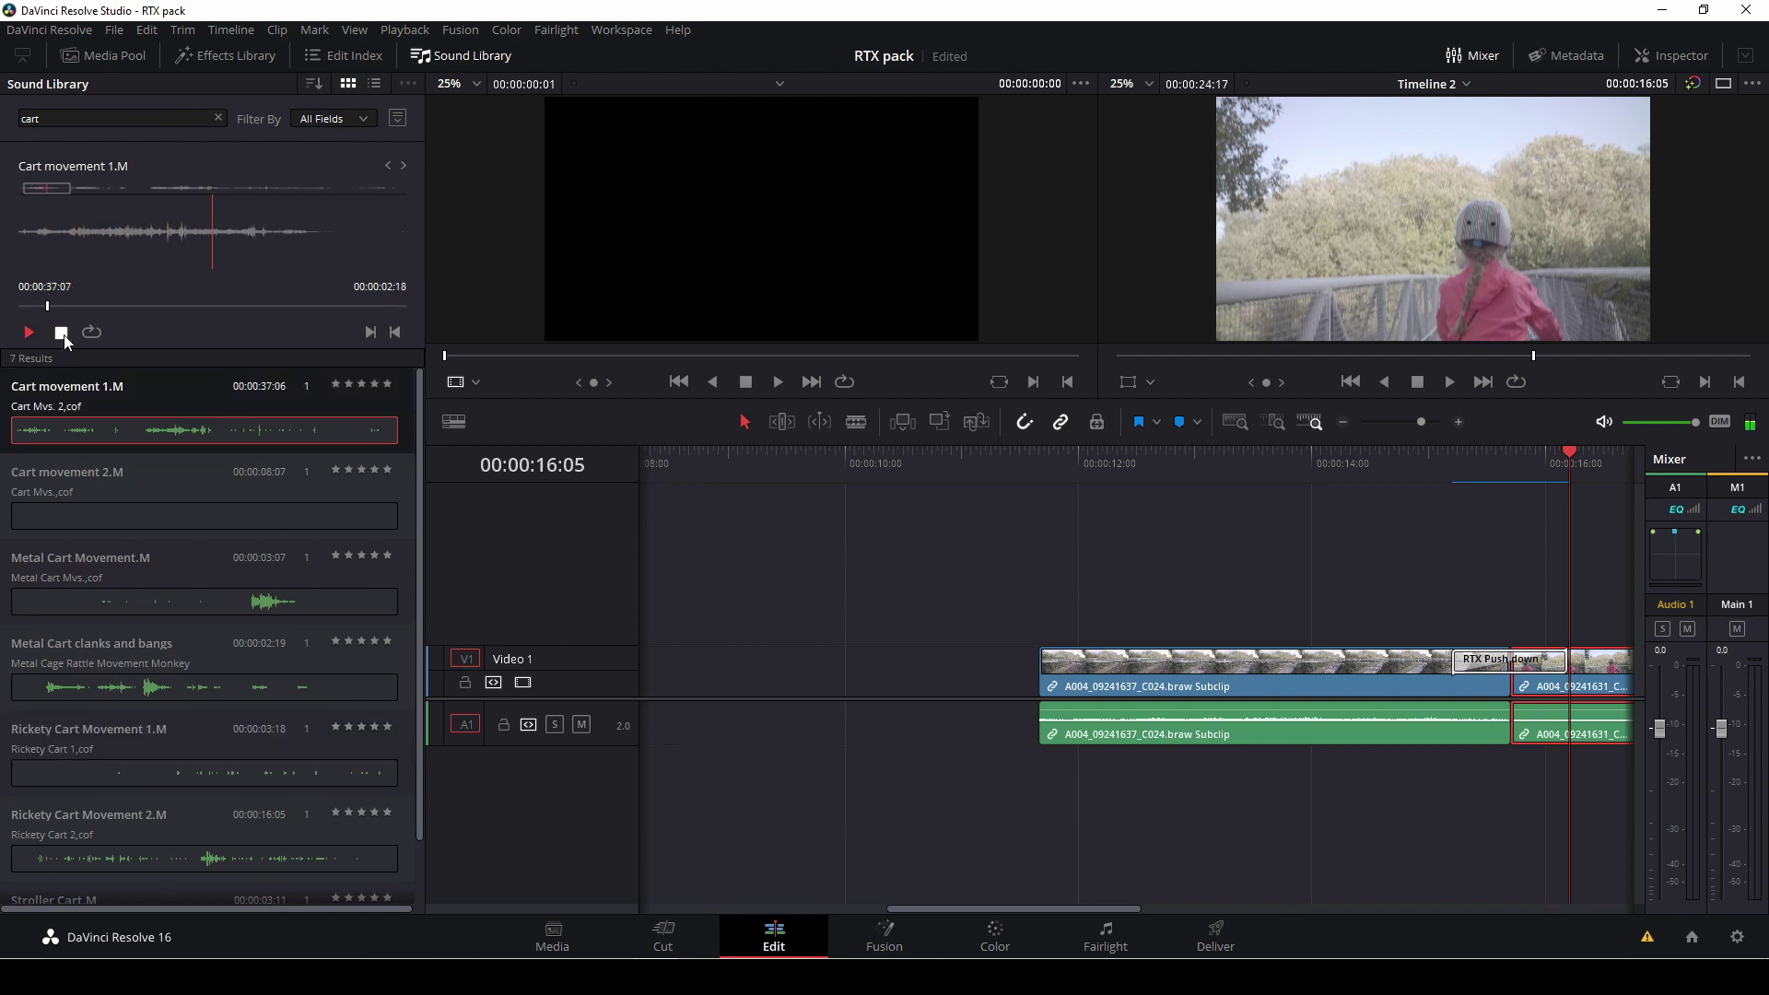
Step: Drop Cart movement 1.M onto a new A2 track and zoom out to see the whole sound
{"action": "left_click_drag", "start_coordinate": [160, 241], "coordinate": [1089, 806]}
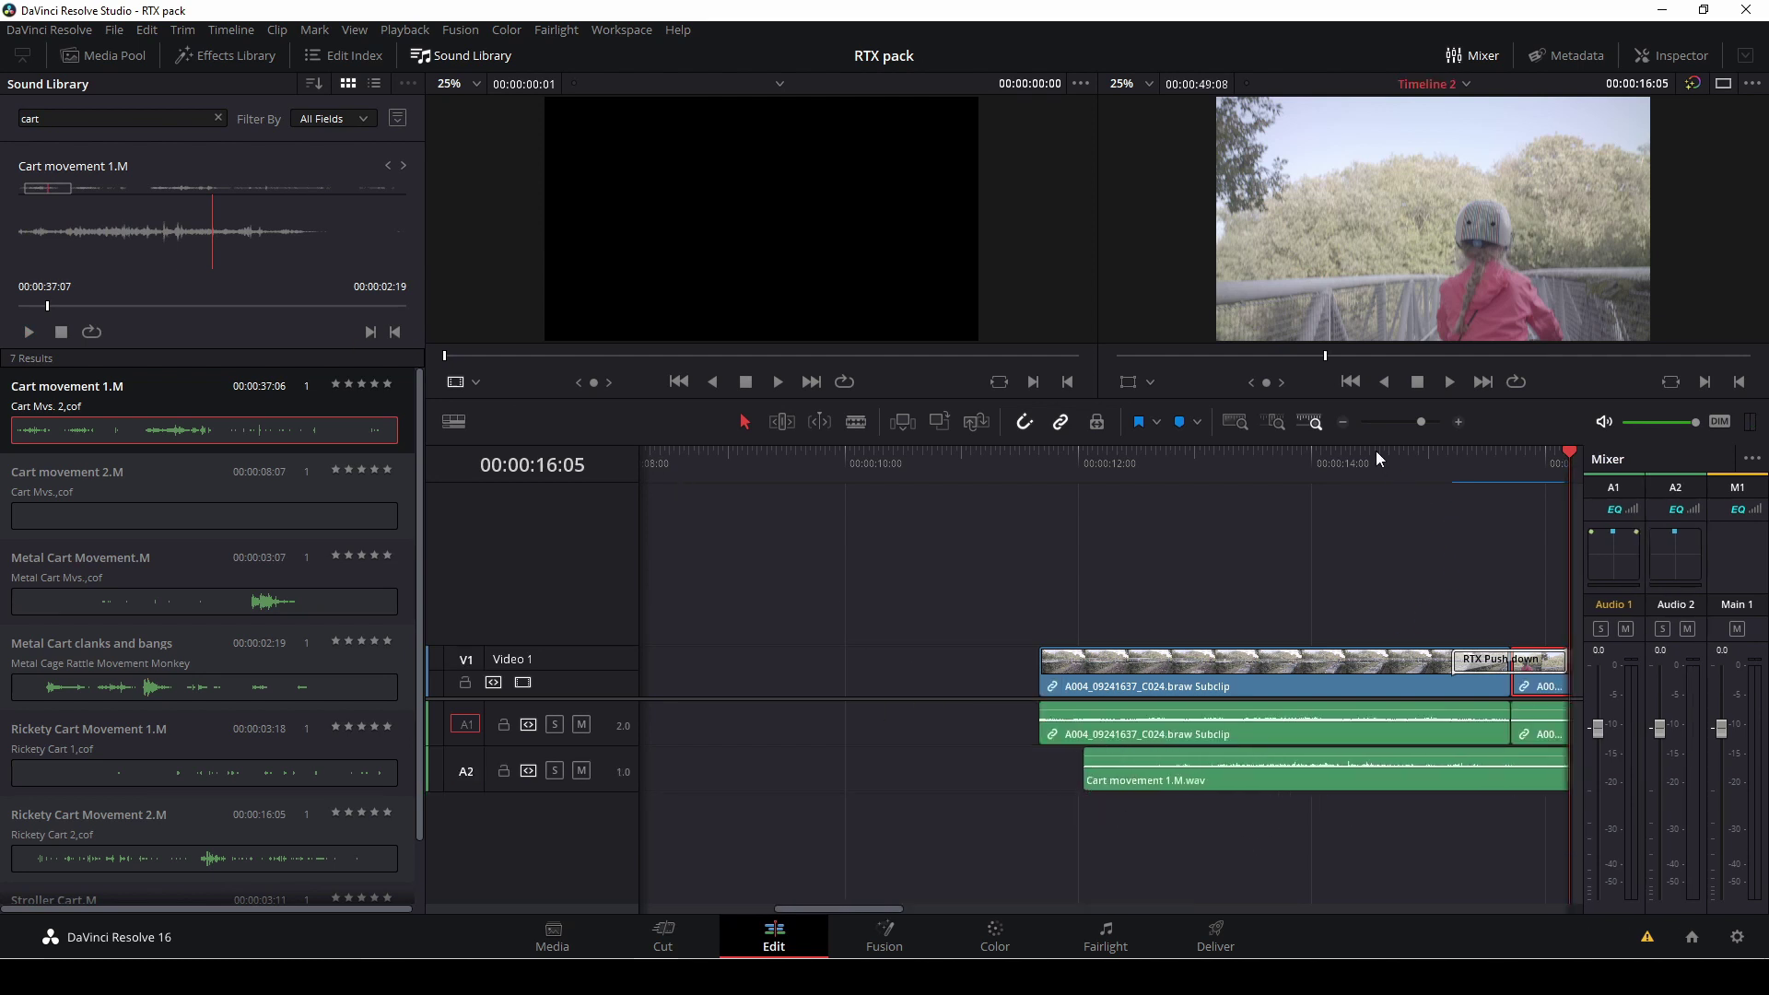
{"action": "left_click_drag", "start_coordinate": [1417, 421], "coordinate": [1411, 423]}
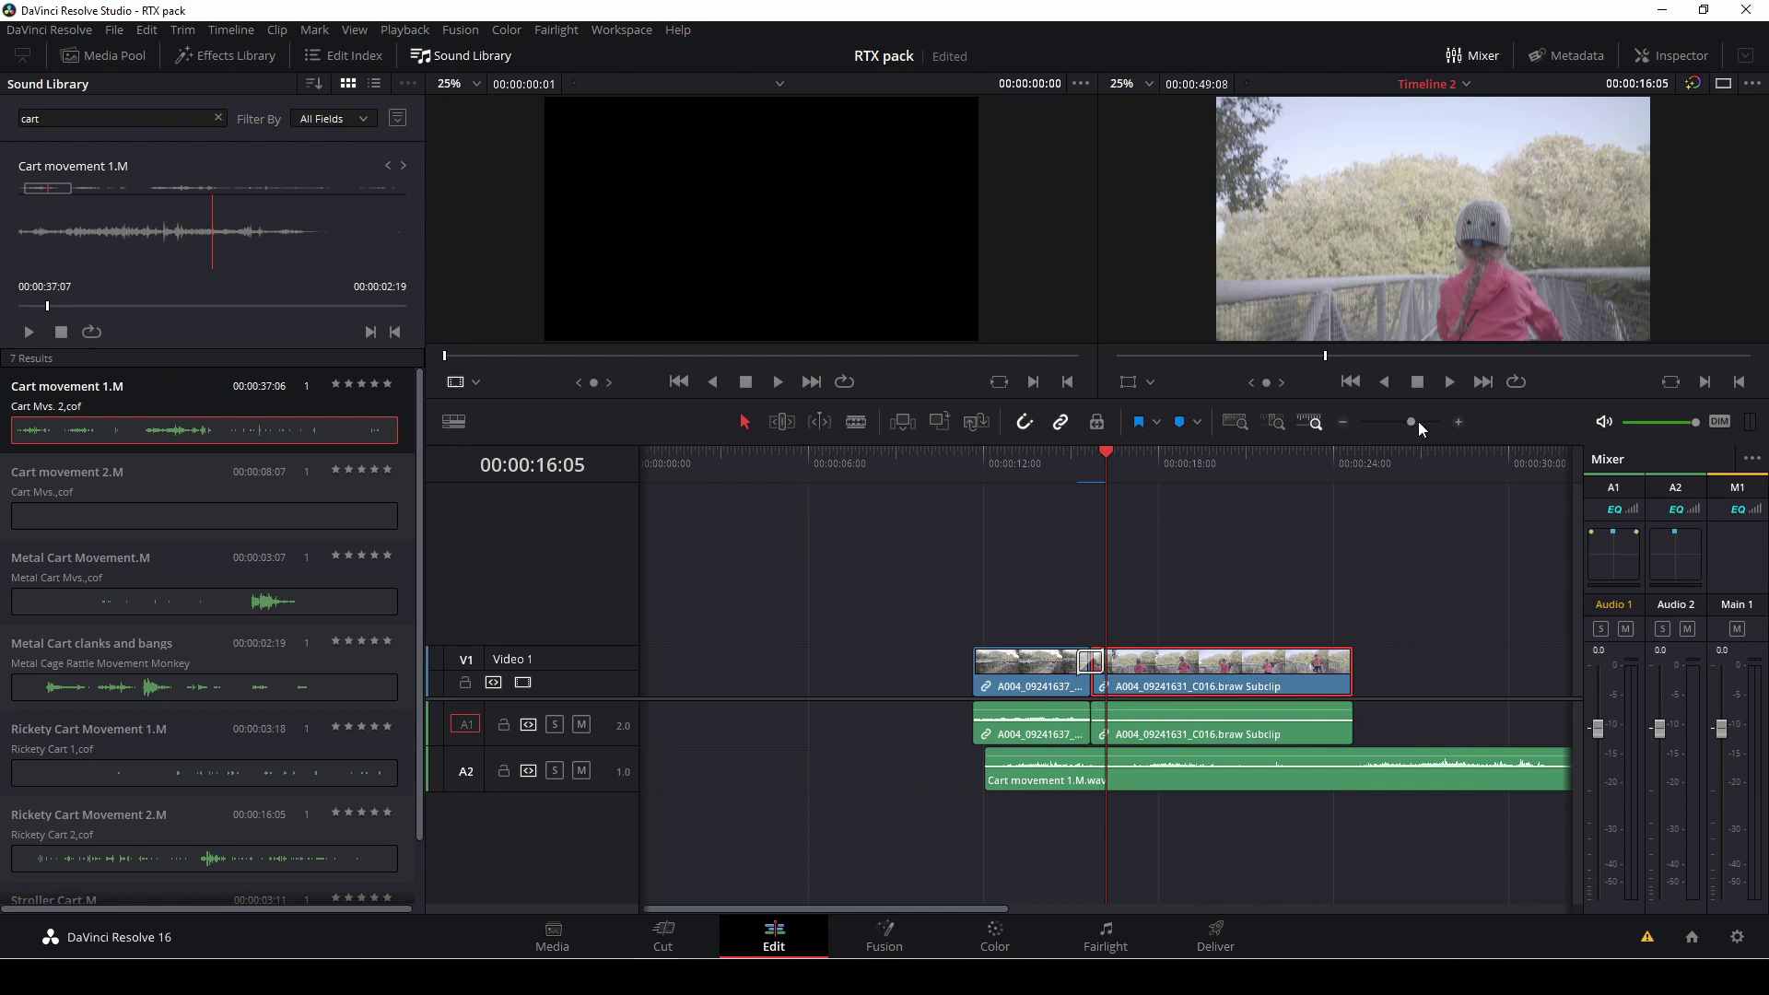
{"action": "left_click_drag", "start_coordinate": [1420, 425], "coordinate": [1405, 428]}
Step: Trim the cart sound's start to about 34:04, shorten it, and slide it beneath the cut
{"action": "left_click", "coordinate": [951, 473]}
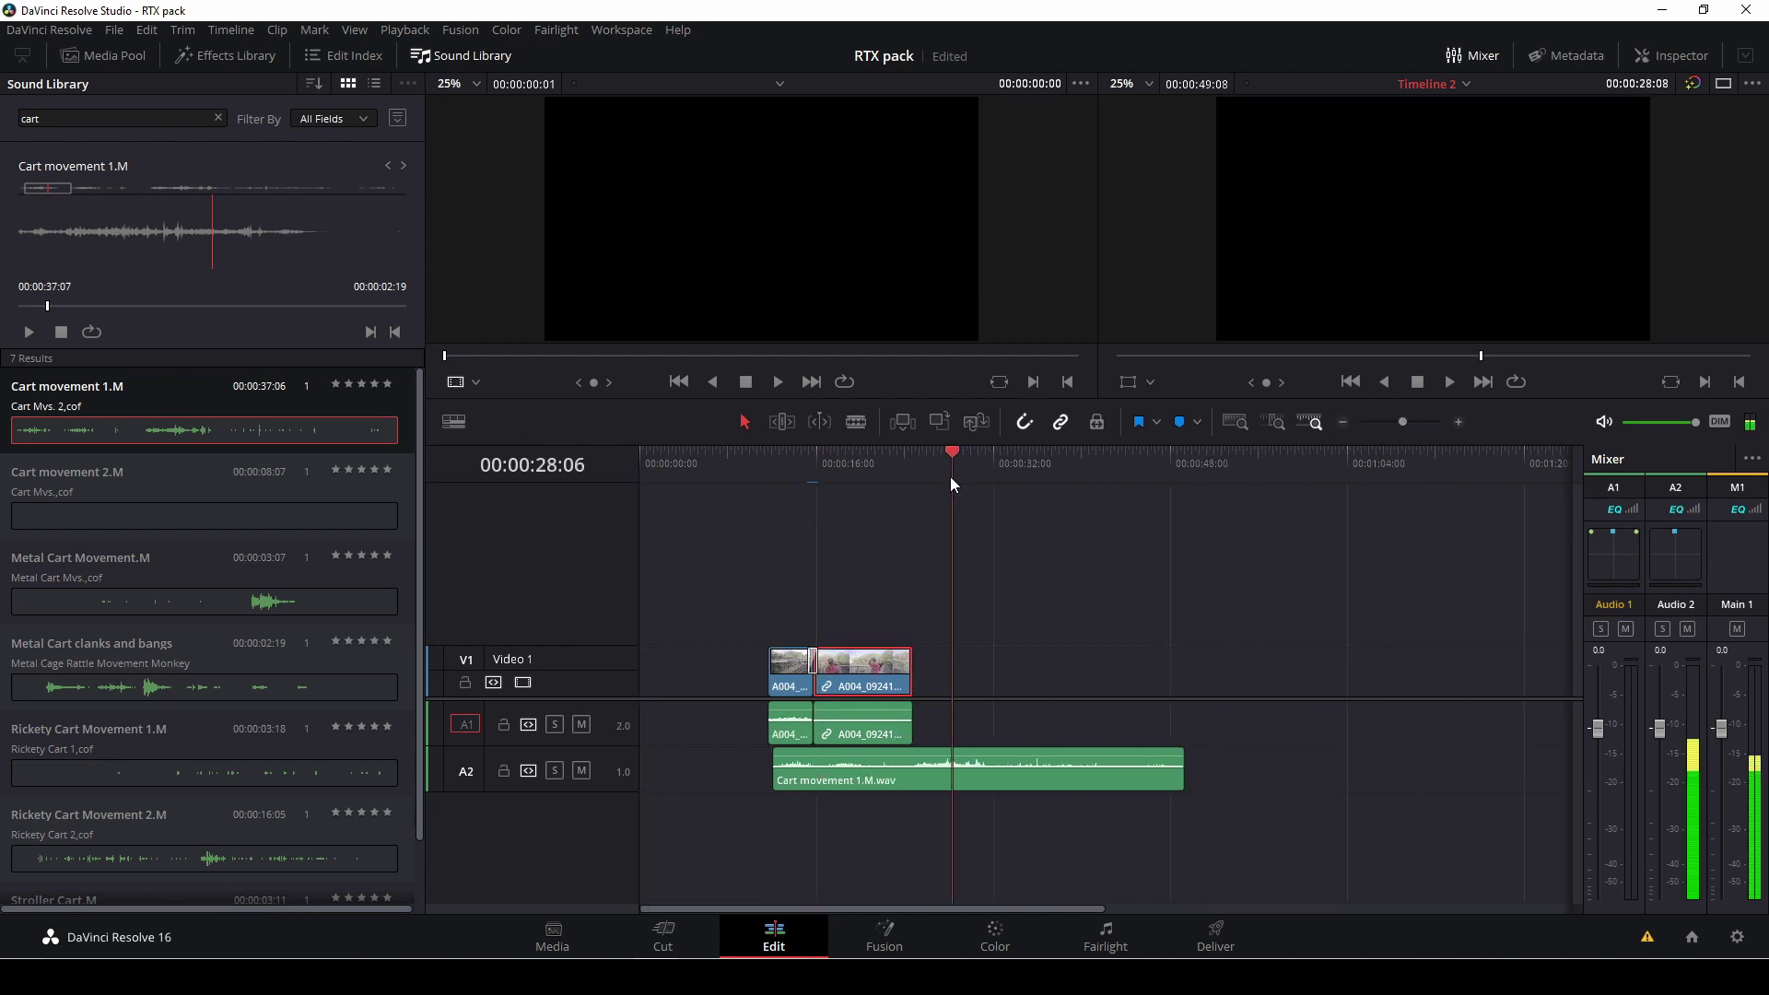
{"action": "key", "text": "space"}
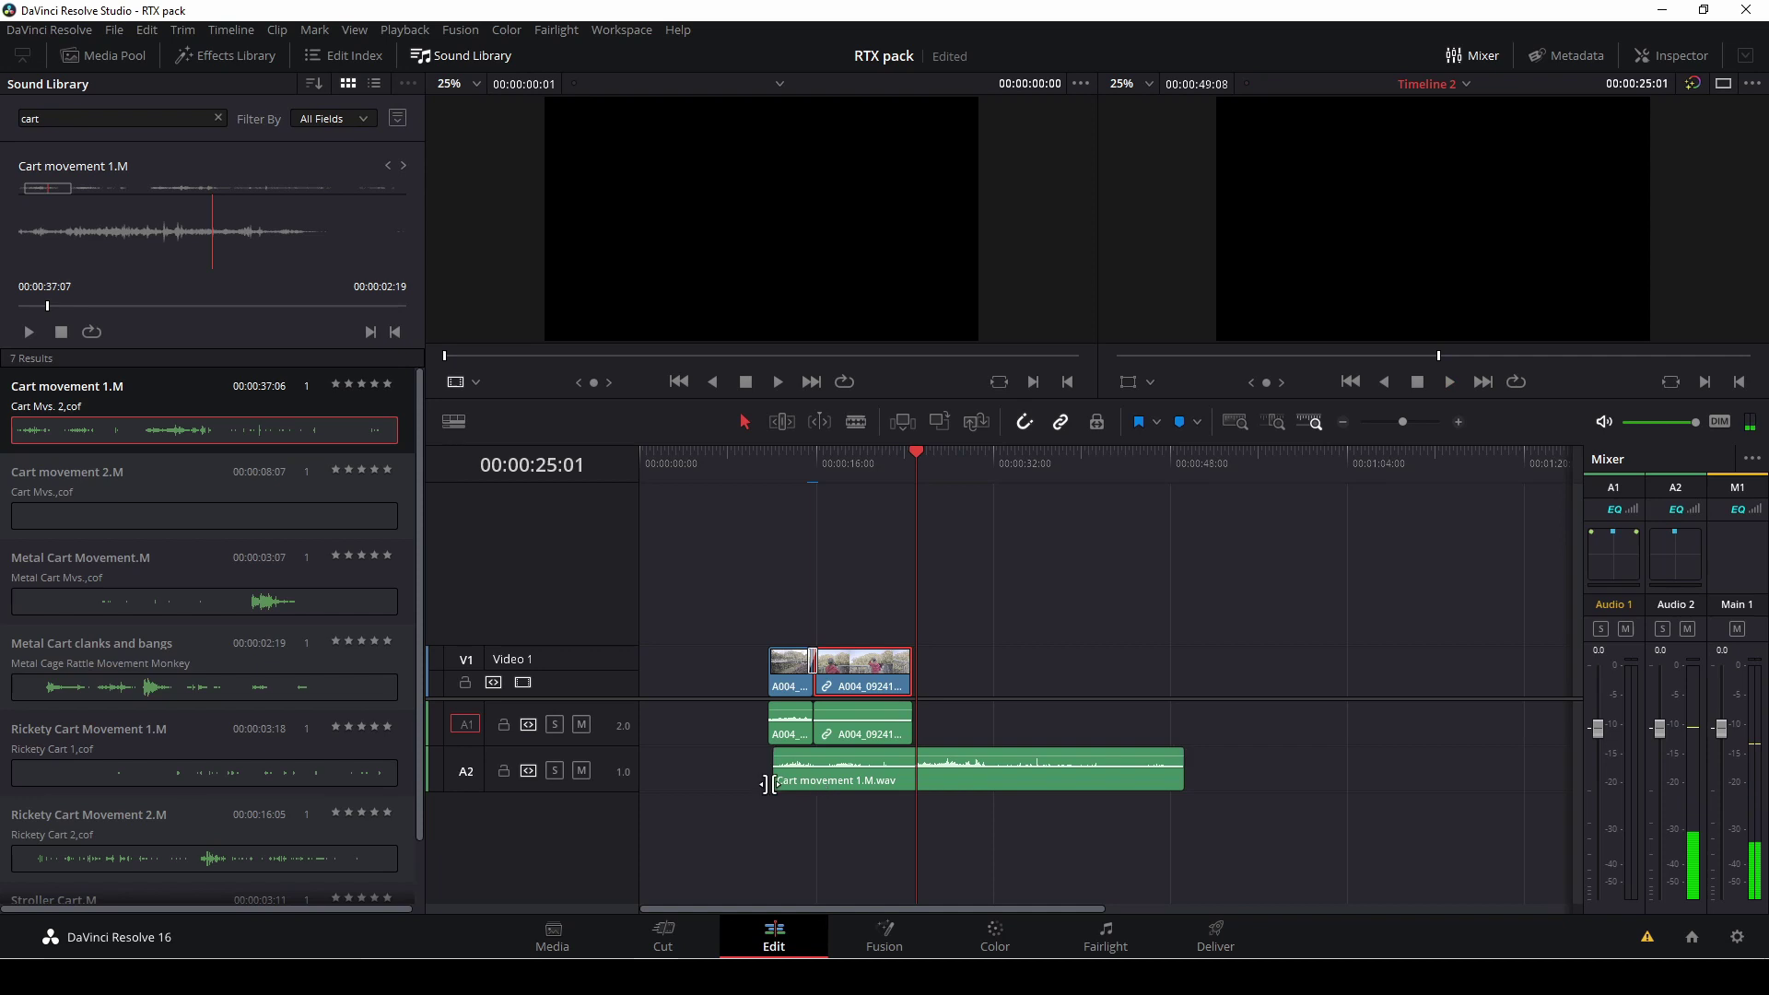
{"action": "left_click_drag", "start_coordinate": [784, 780], "coordinate": [916, 778]}
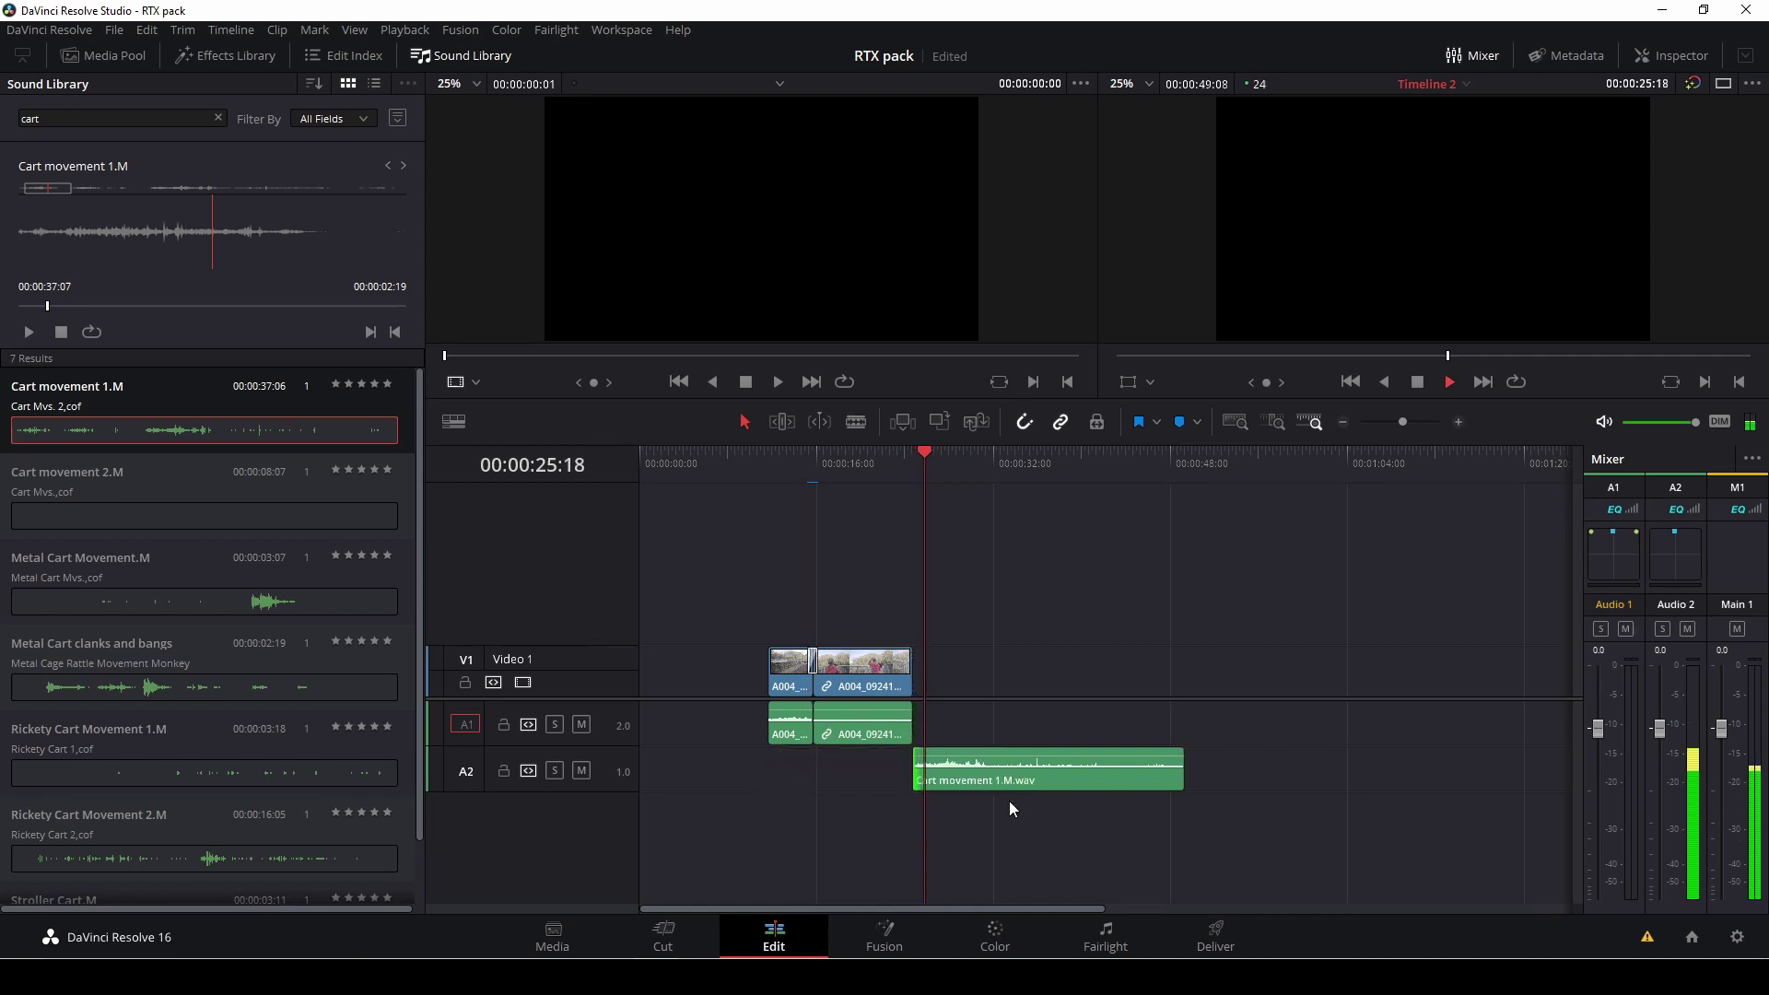
{"action": "key", "text": "space"}
{"action": "key", "text": "space"}
{"action": "left_click", "coordinate": [991, 481]}
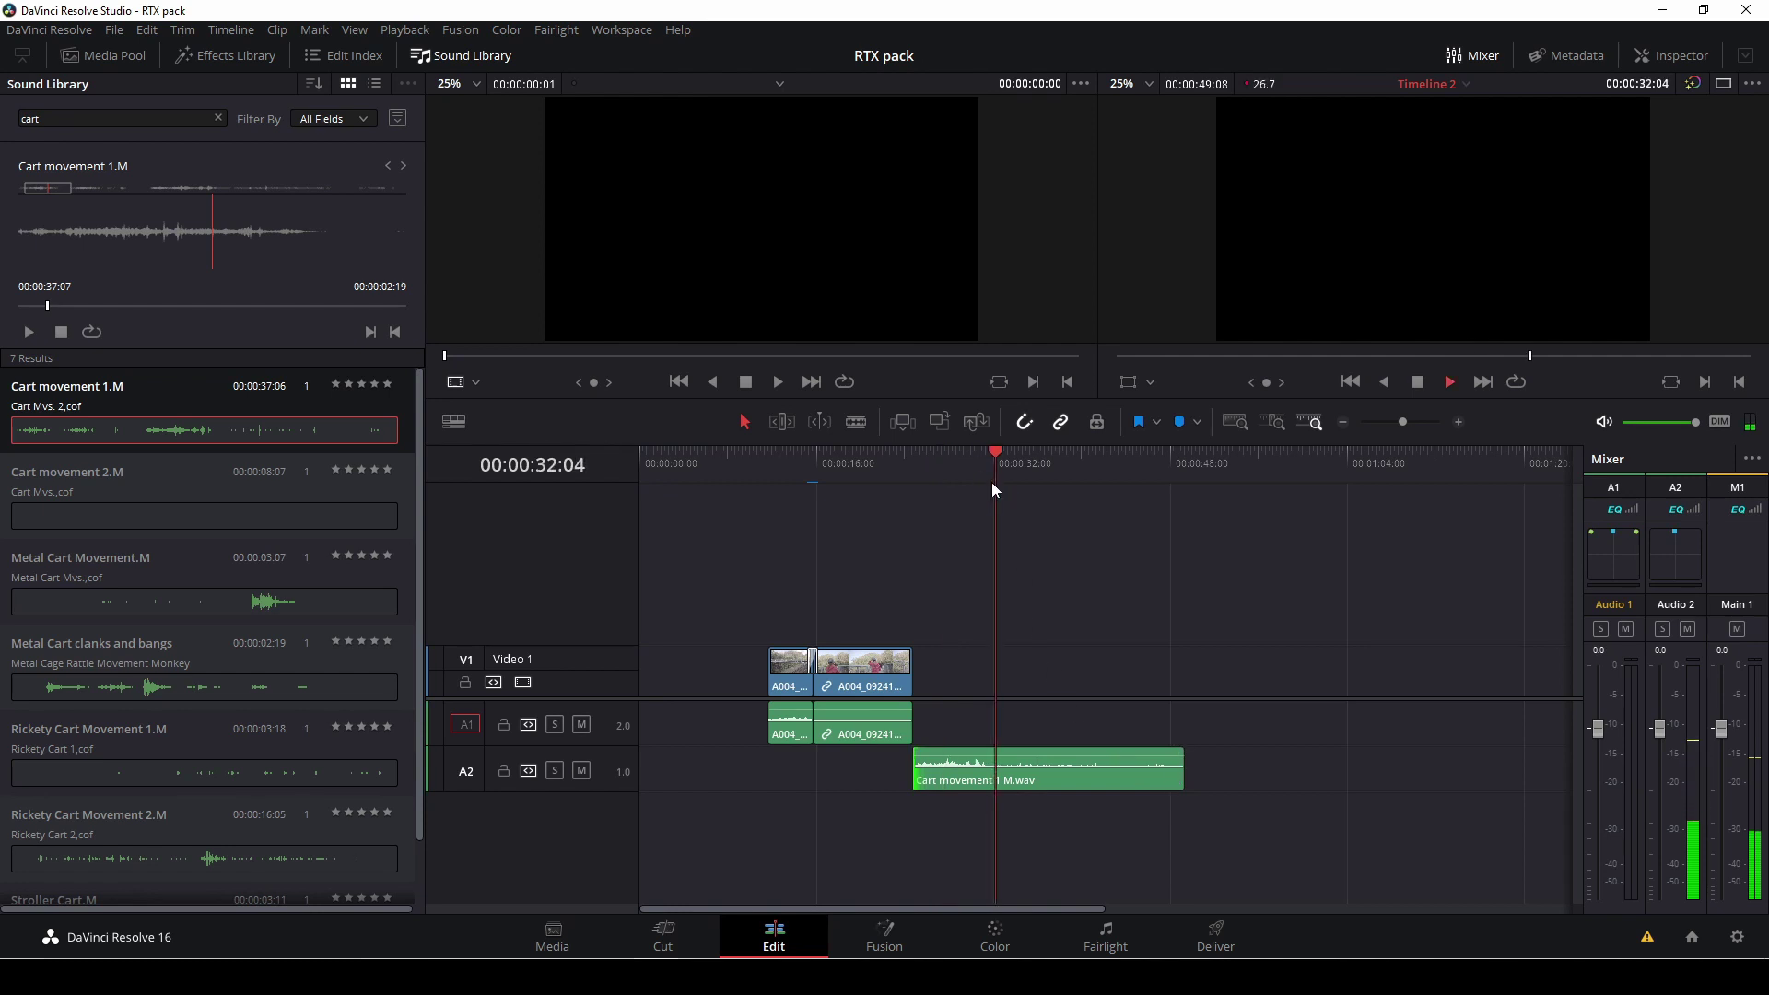
{"action": "left_click", "coordinate": [1020, 462]}
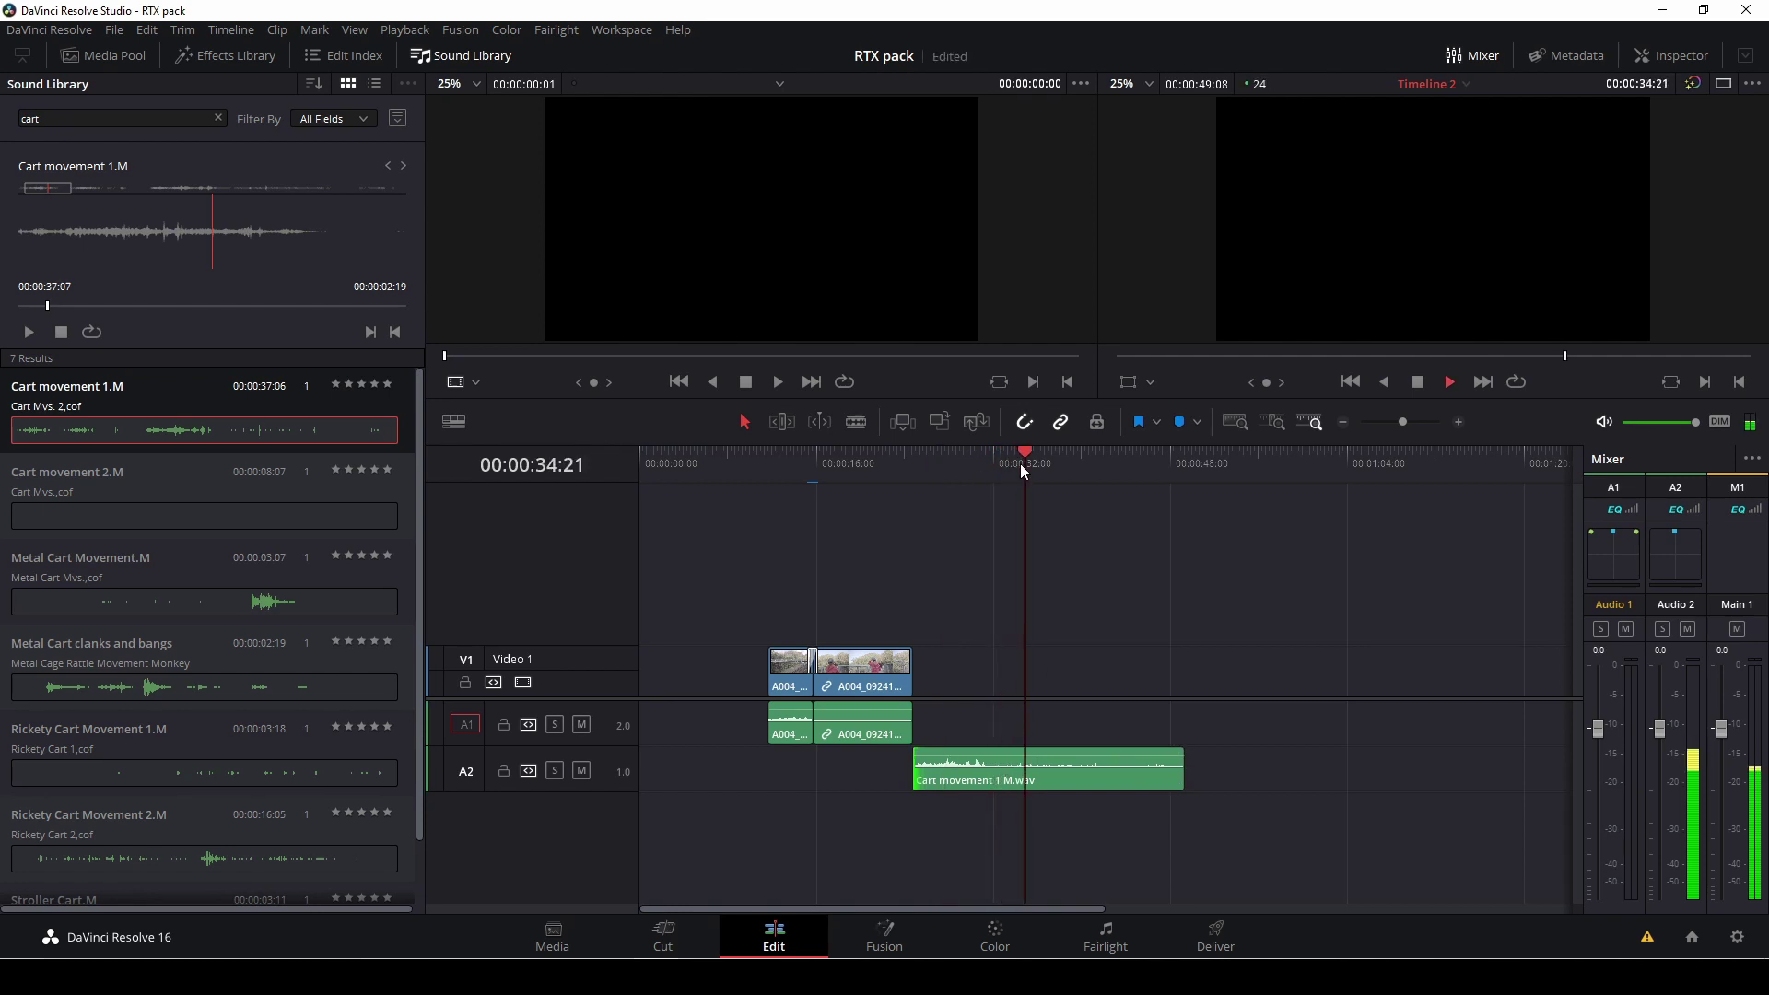
{"action": "key", "text": "space"}
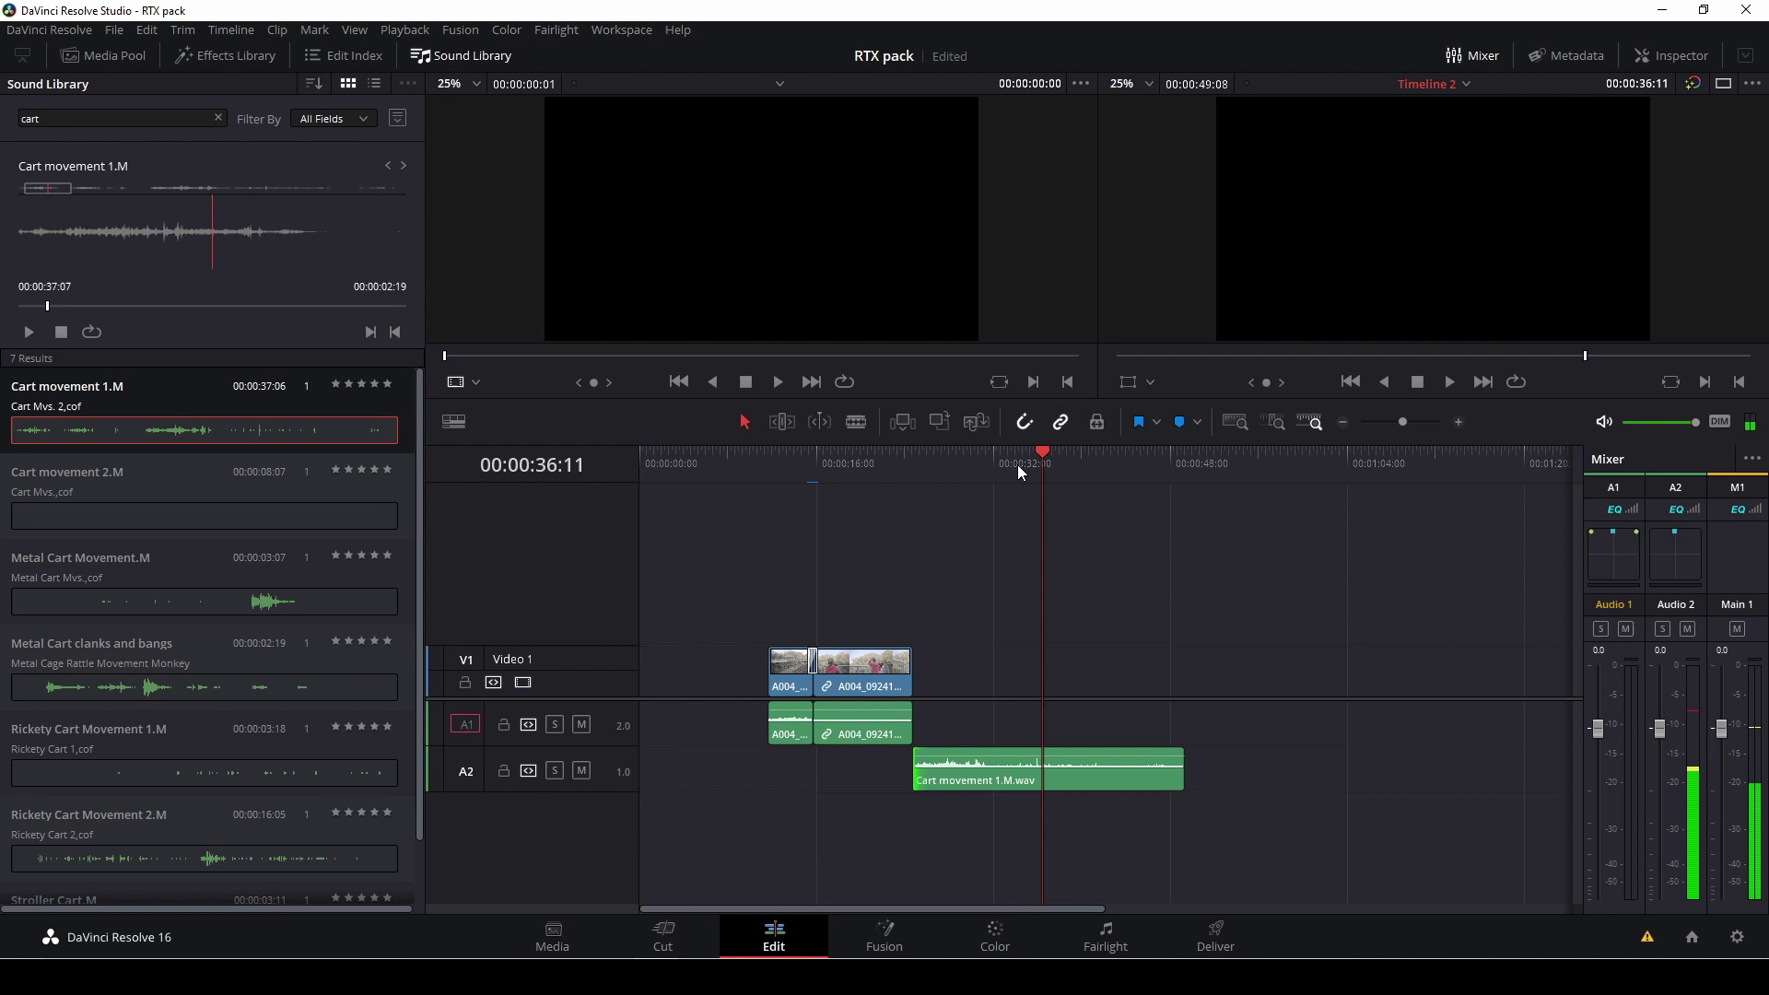
{"action": "left_click", "coordinate": [1017, 464]}
{"action": "left_click_drag", "start_coordinate": [921, 770], "coordinate": [1019, 772]}
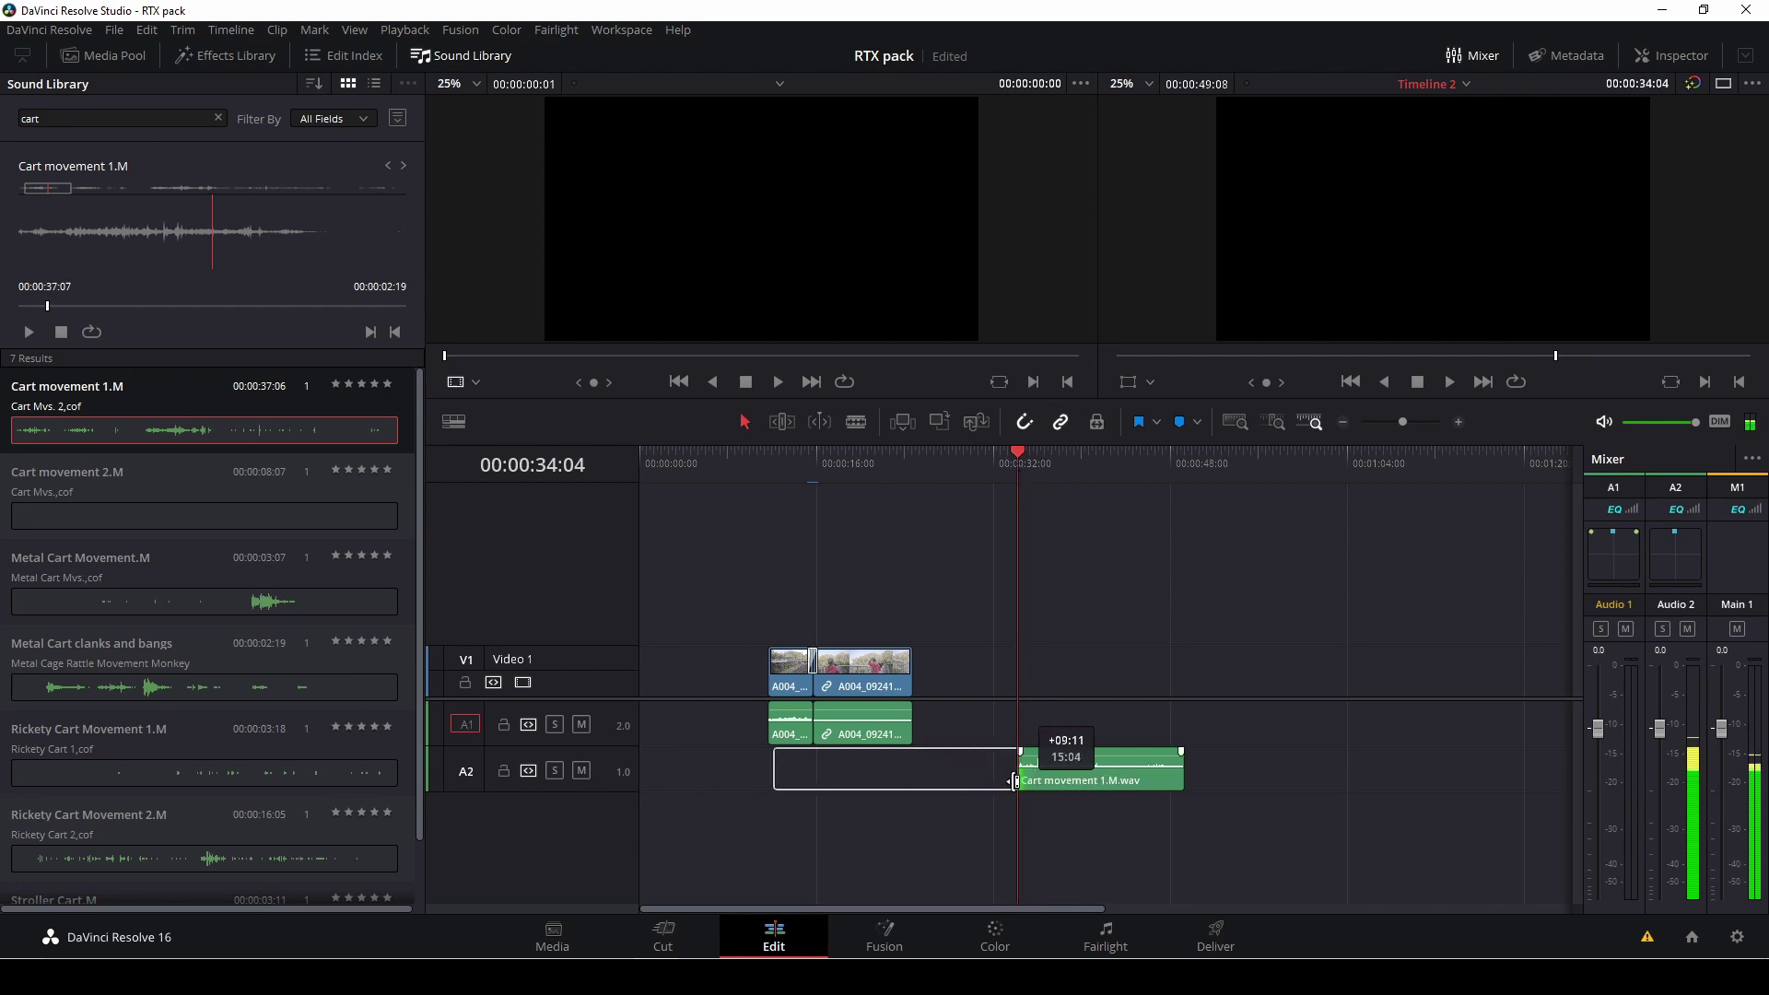
{"action": "left_click_drag", "start_coordinate": [1175, 776], "coordinate": [838, 764]}
Step: Nudge the cart sound later and trim it to end just after the cut, then play to check
{"action": "left_click", "coordinate": [790, 455]}
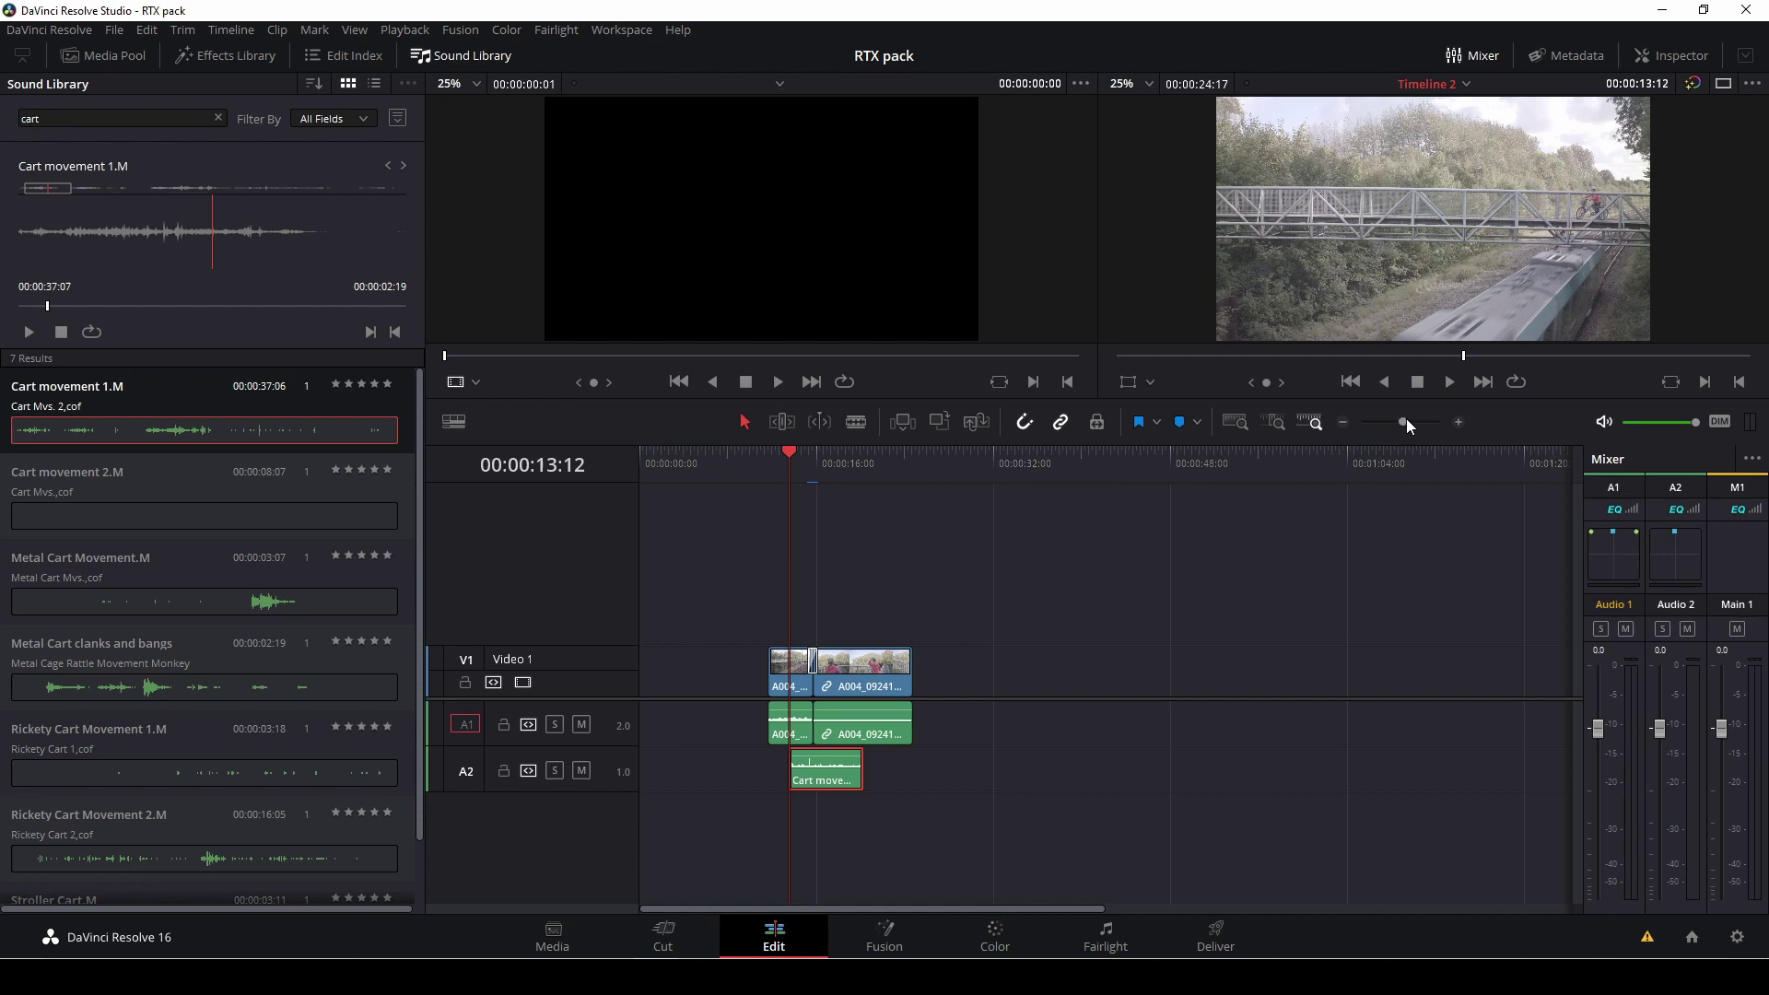
{"action": "left_click_drag", "start_coordinate": [1407, 420], "coordinate": [1415, 427]}
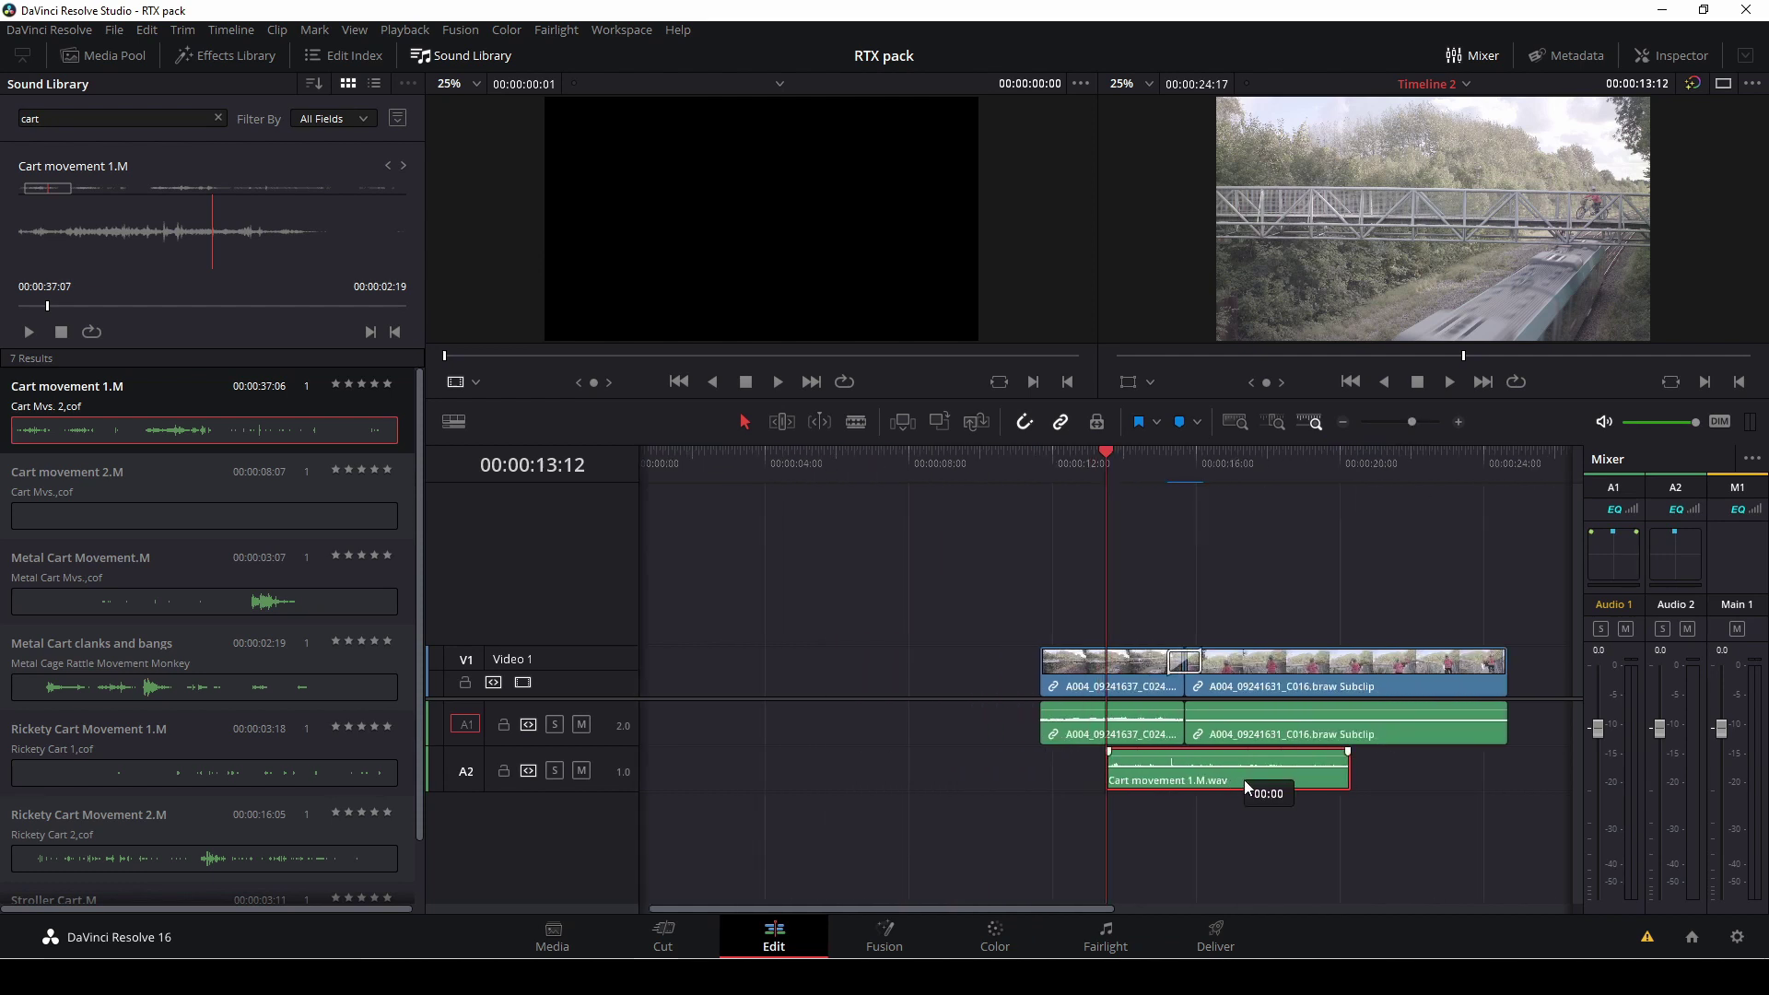
{"action": "left_click_drag", "start_coordinate": [1245, 786], "coordinate": [1159, 751]}
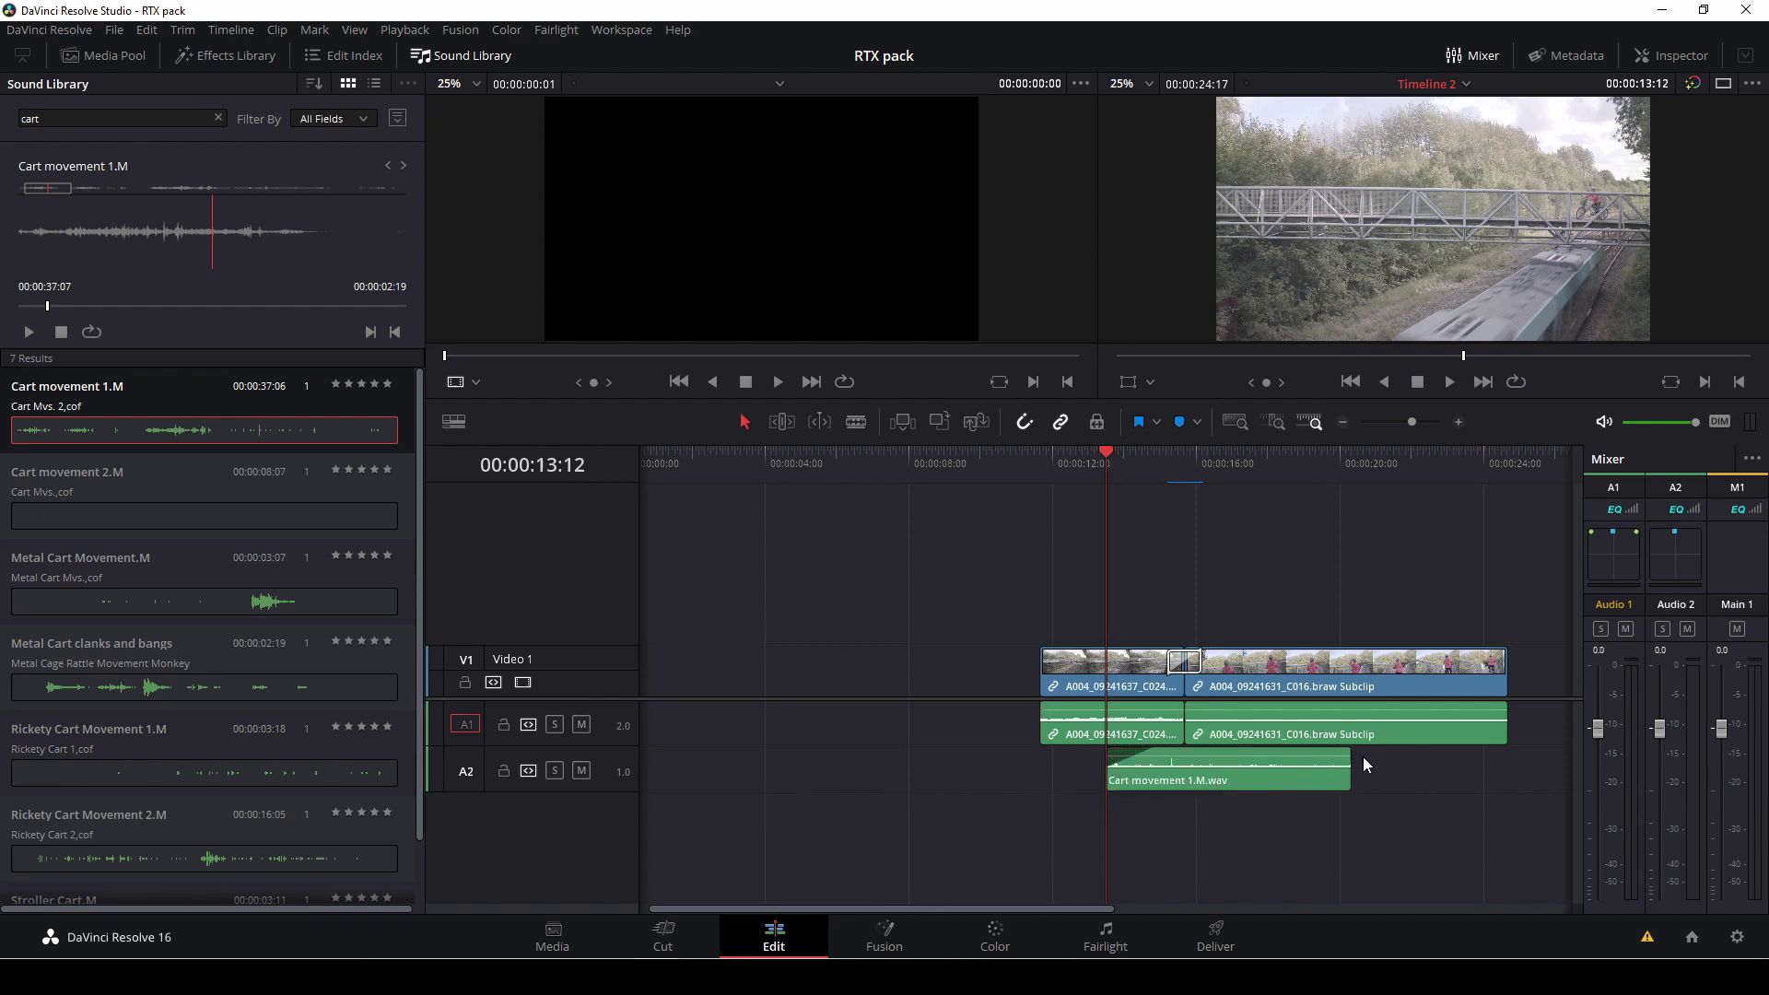
{"action": "left_click_drag", "start_coordinate": [1348, 779], "coordinate": [1204, 779]}
{"action": "key", "text": "space"}
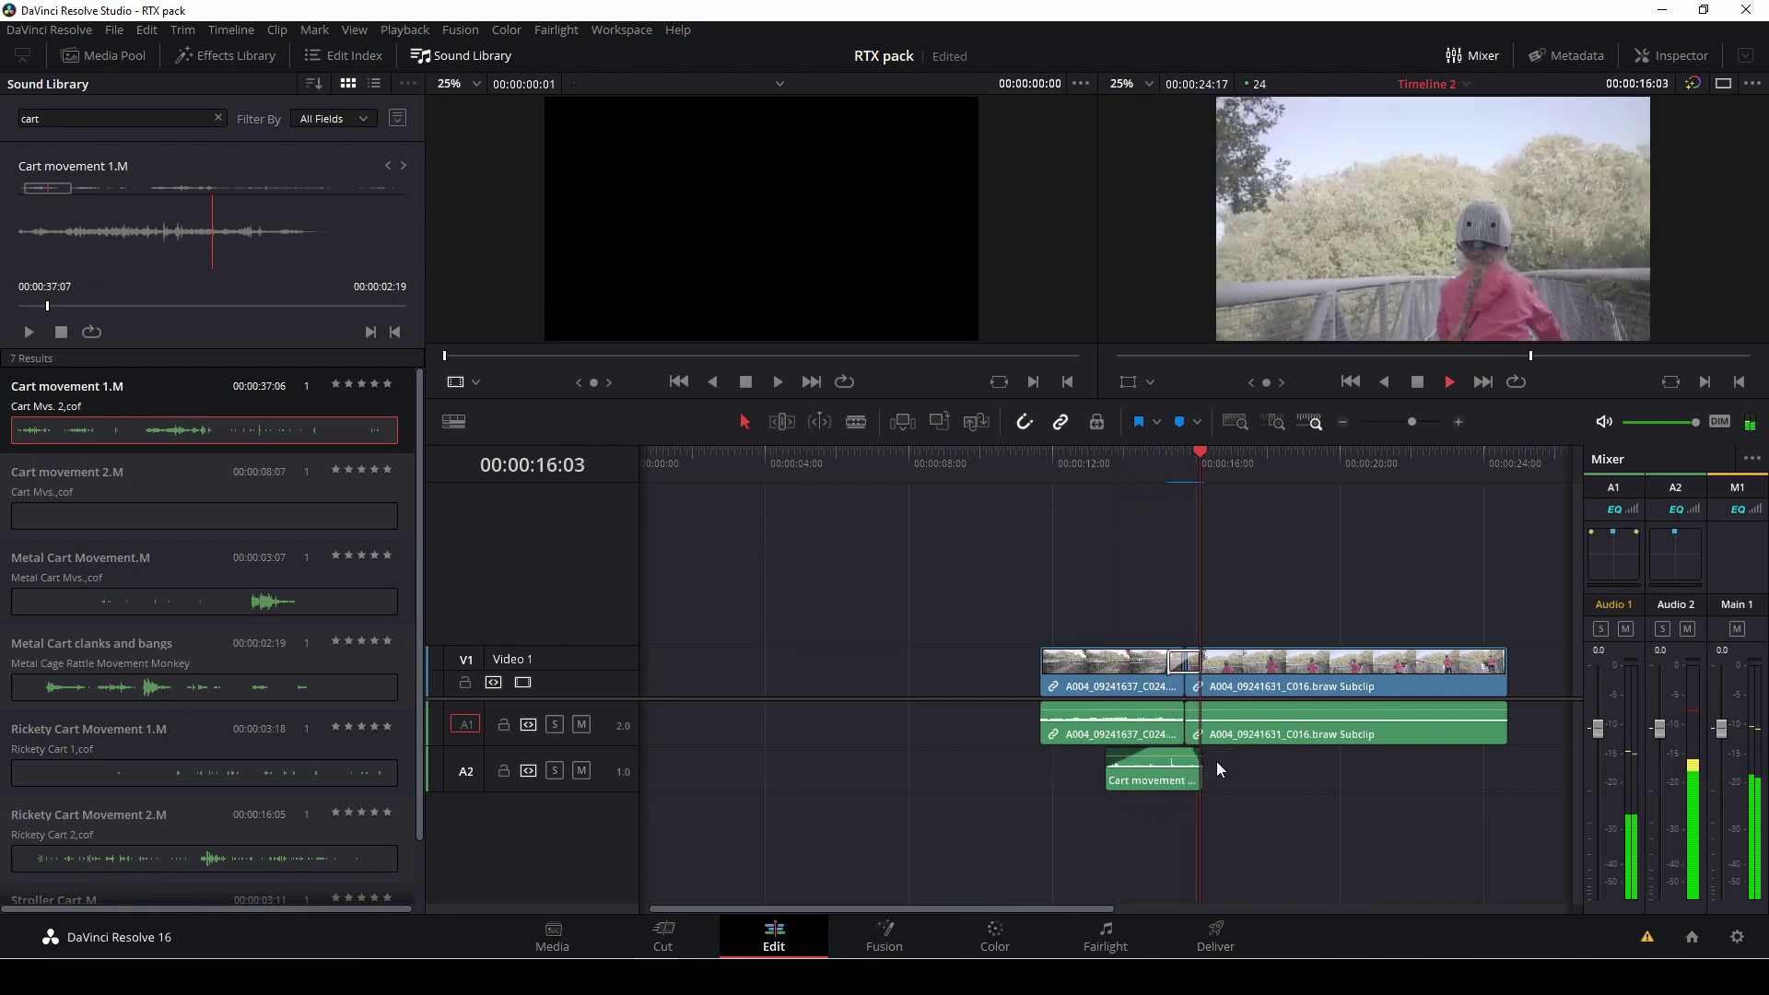
{"action": "key", "text": "space"}
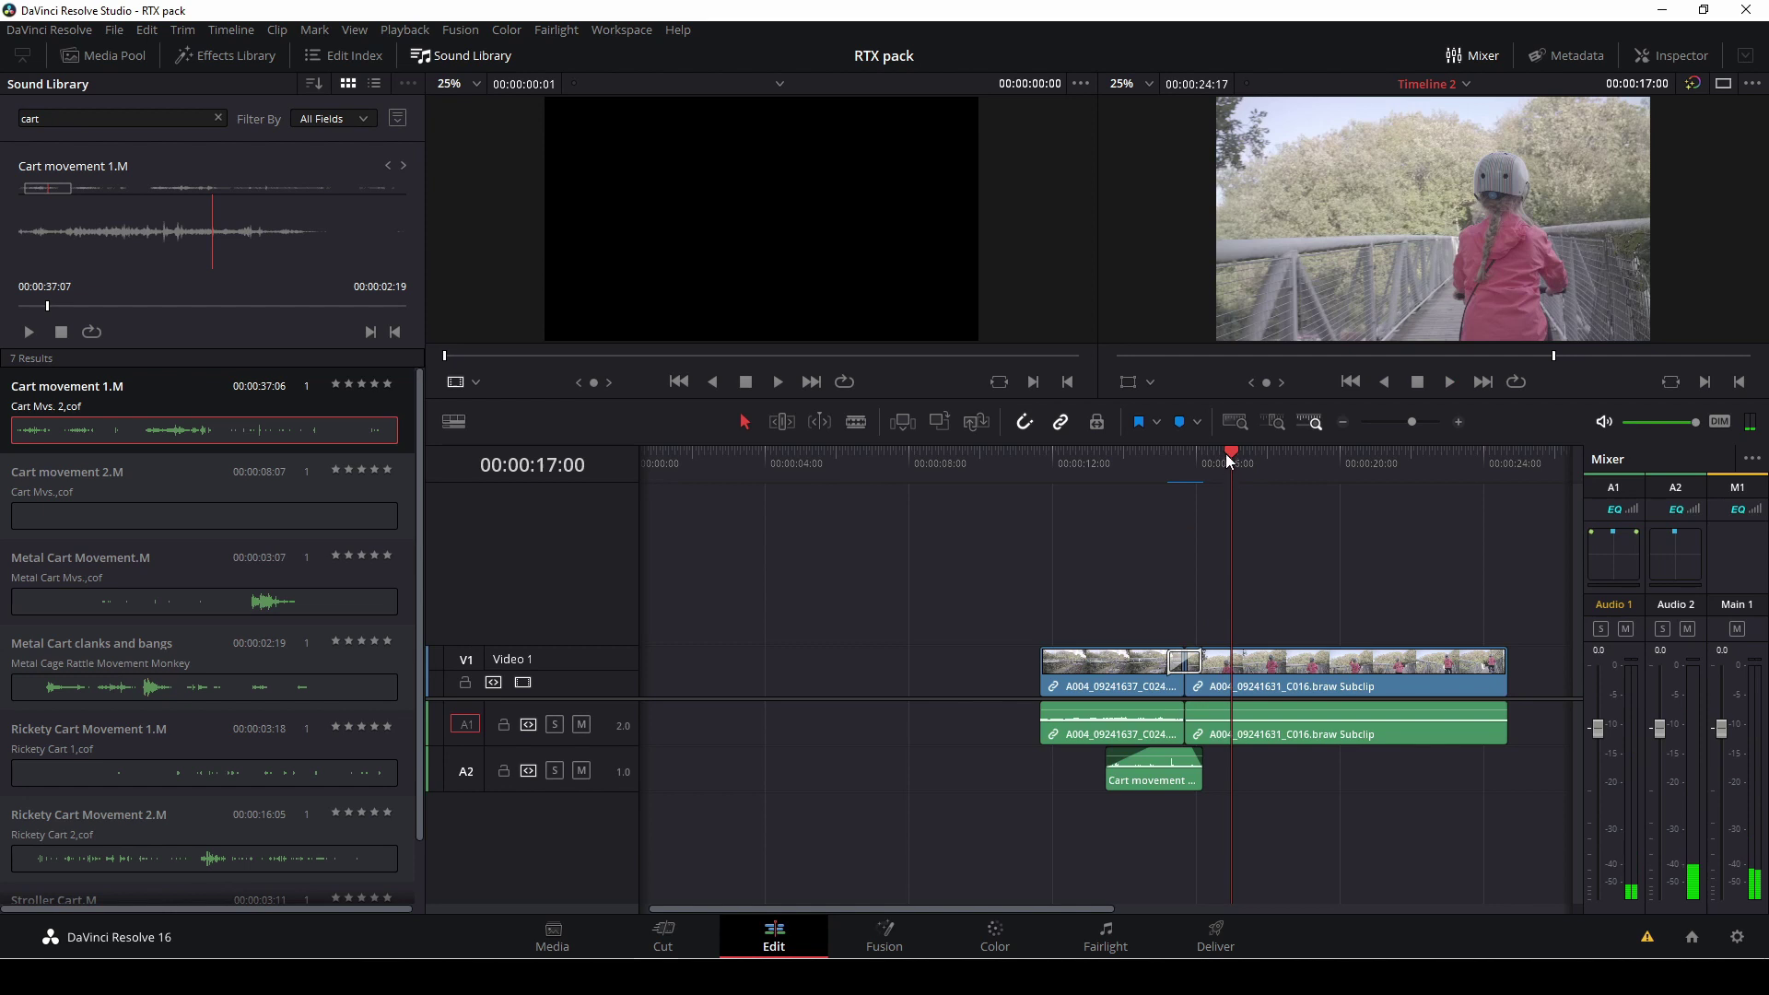
Step: Replay the transition and shift the A2 cart sound about ten frames later
{"action": "left_click", "coordinate": [1168, 467]}
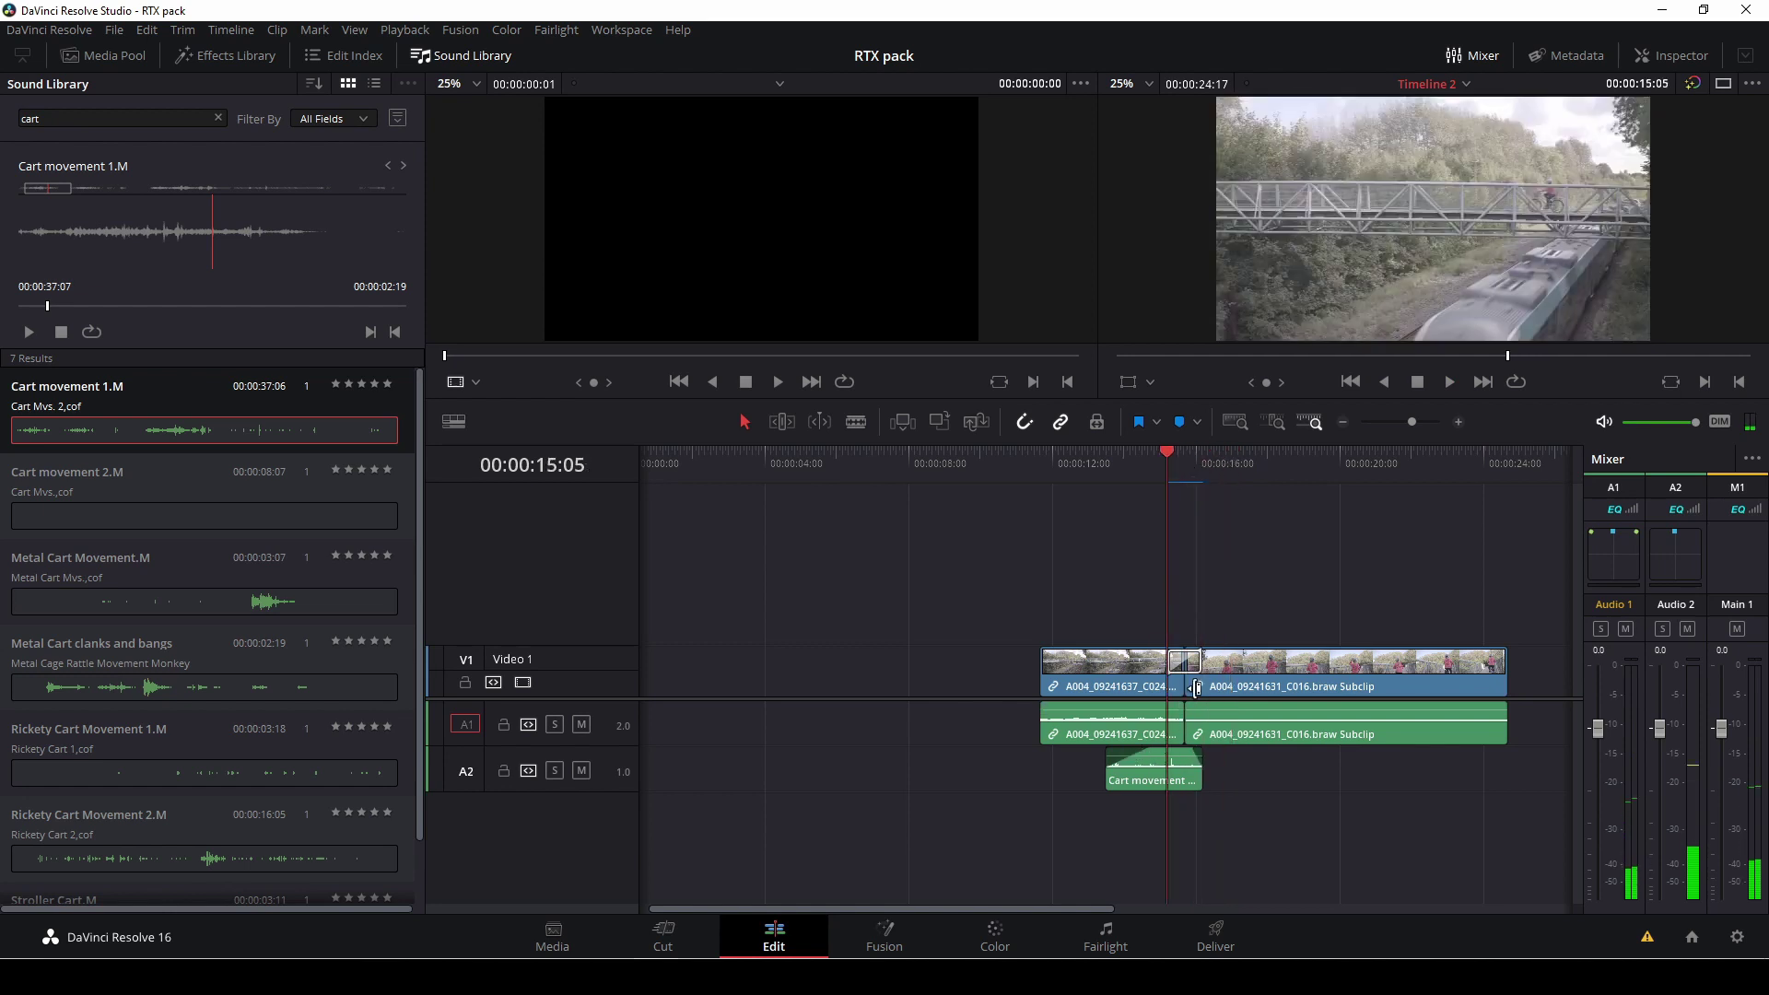
{"action": "key", "text": "space"}
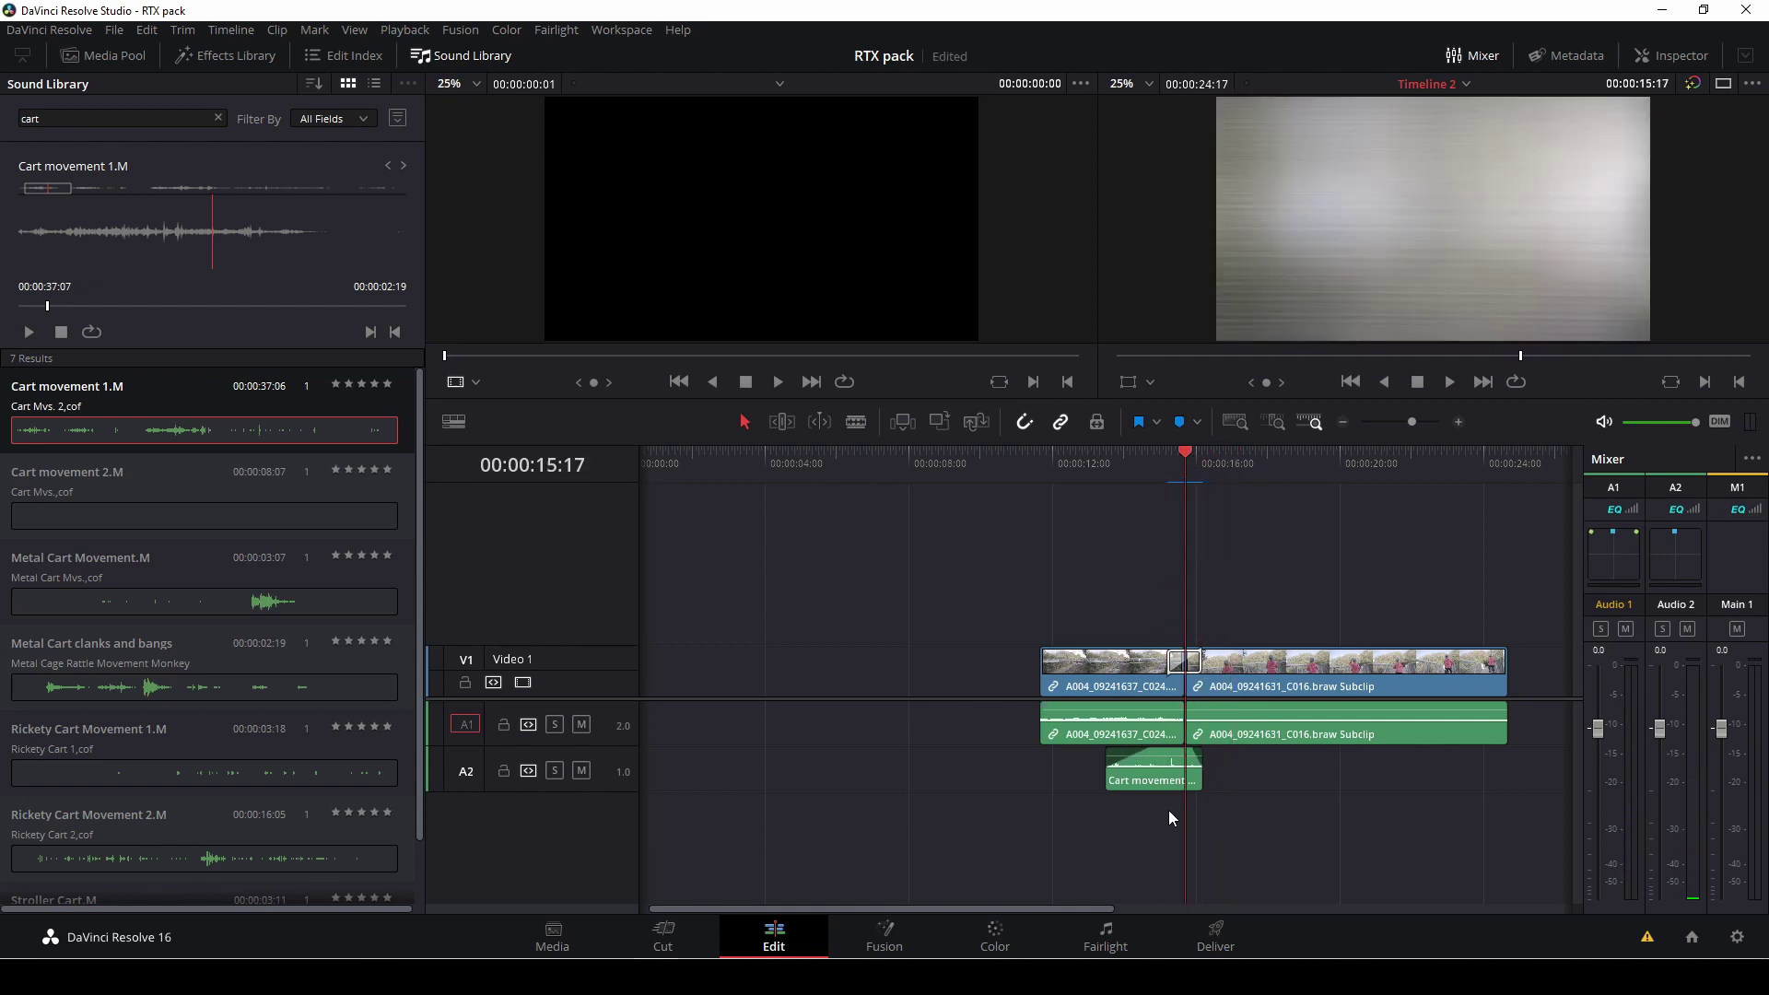
{"action": "left_click_drag", "start_coordinate": [1426, 430], "coordinate": [1416, 426]}
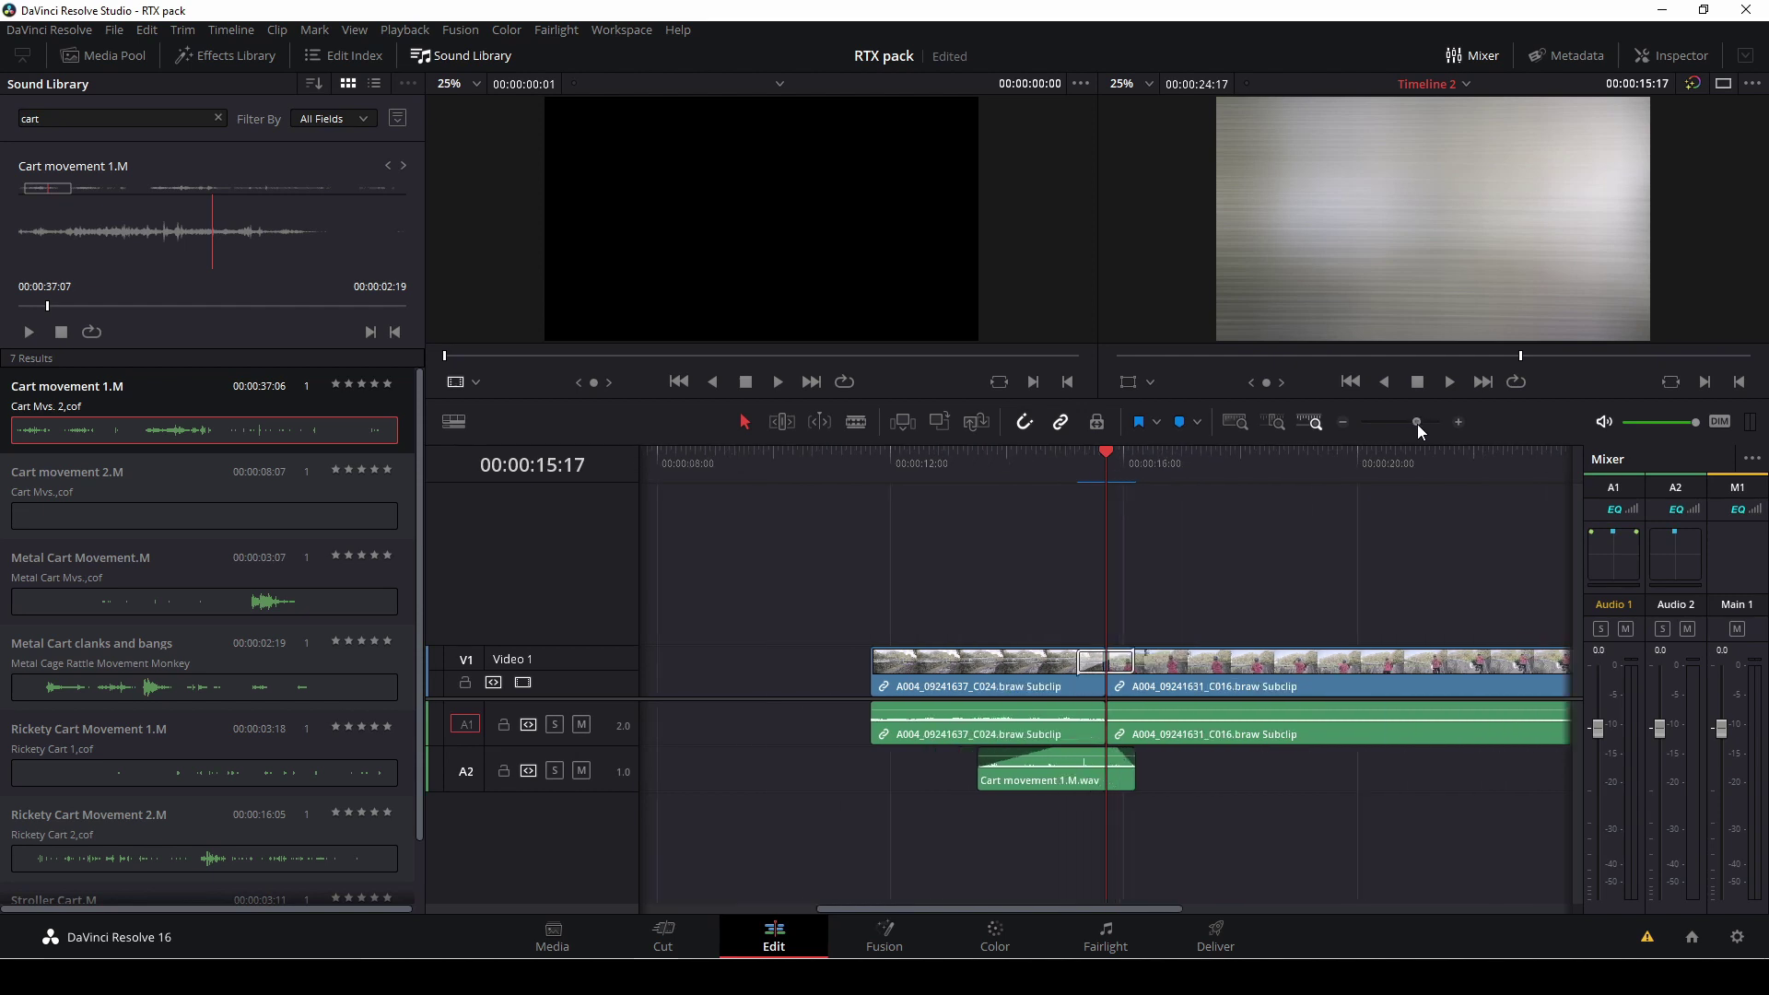
{"action": "left_click", "coordinate": [1042, 784]}
{"action": "left_click_drag", "start_coordinate": [1042, 784], "coordinate": [1065, 787]}
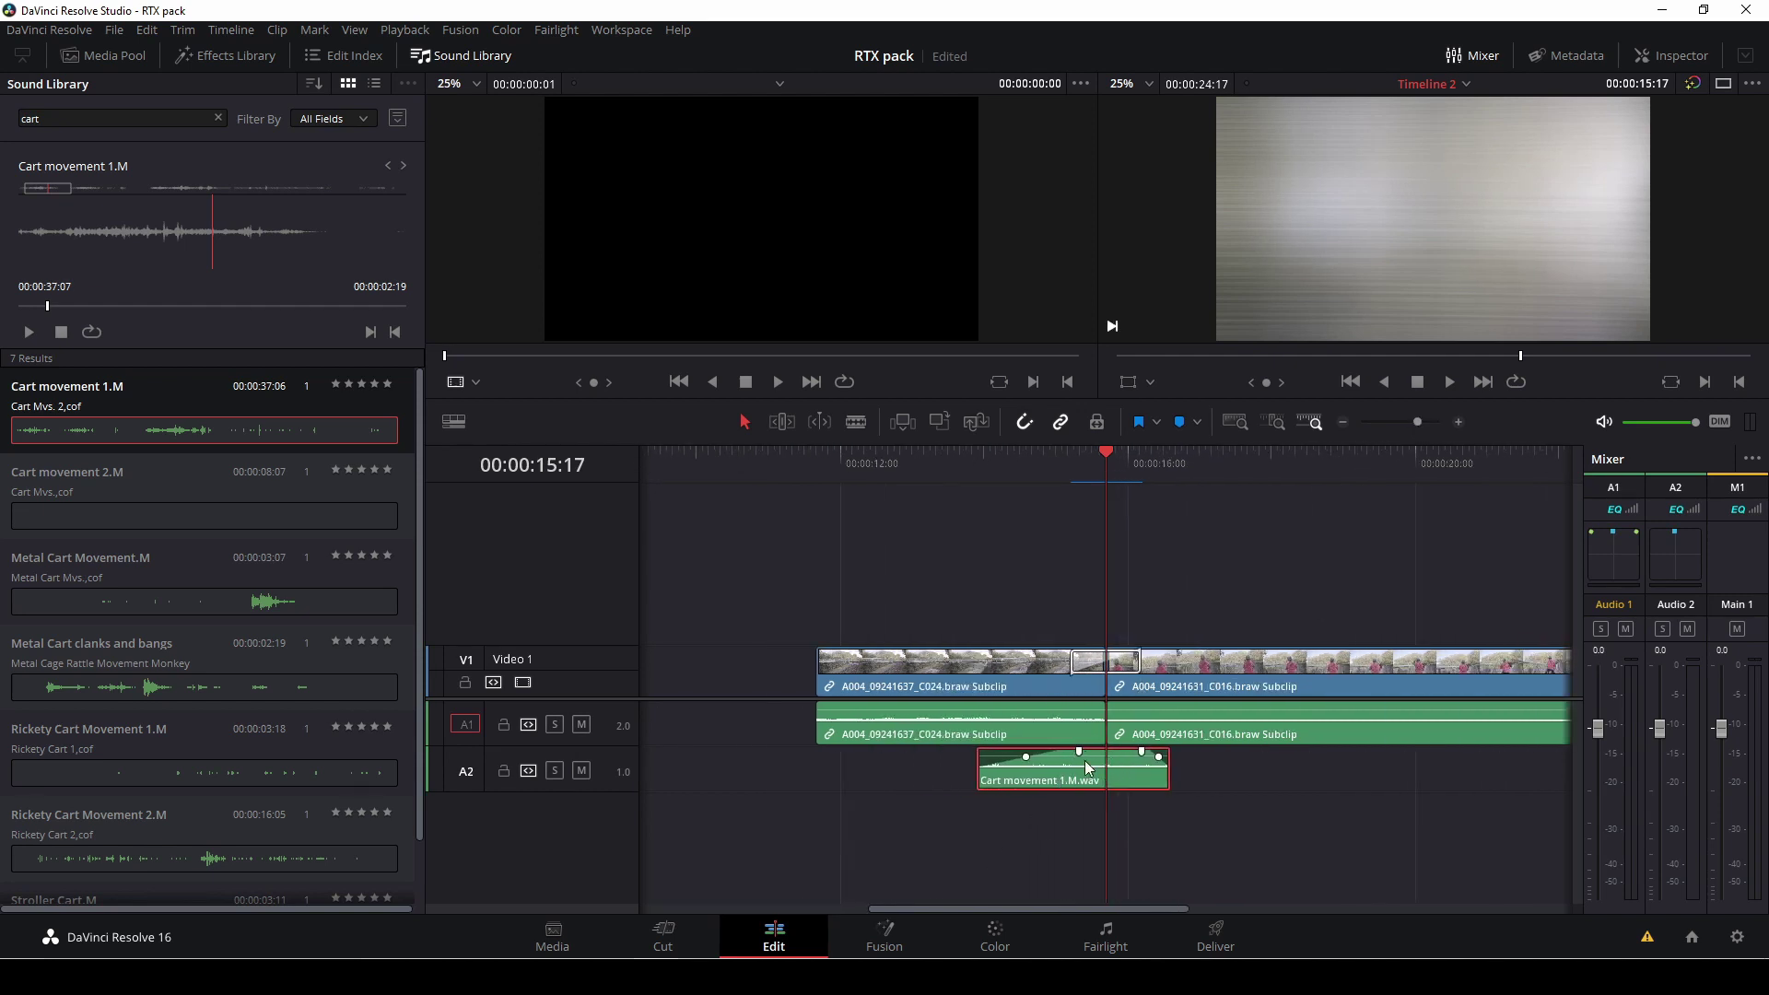